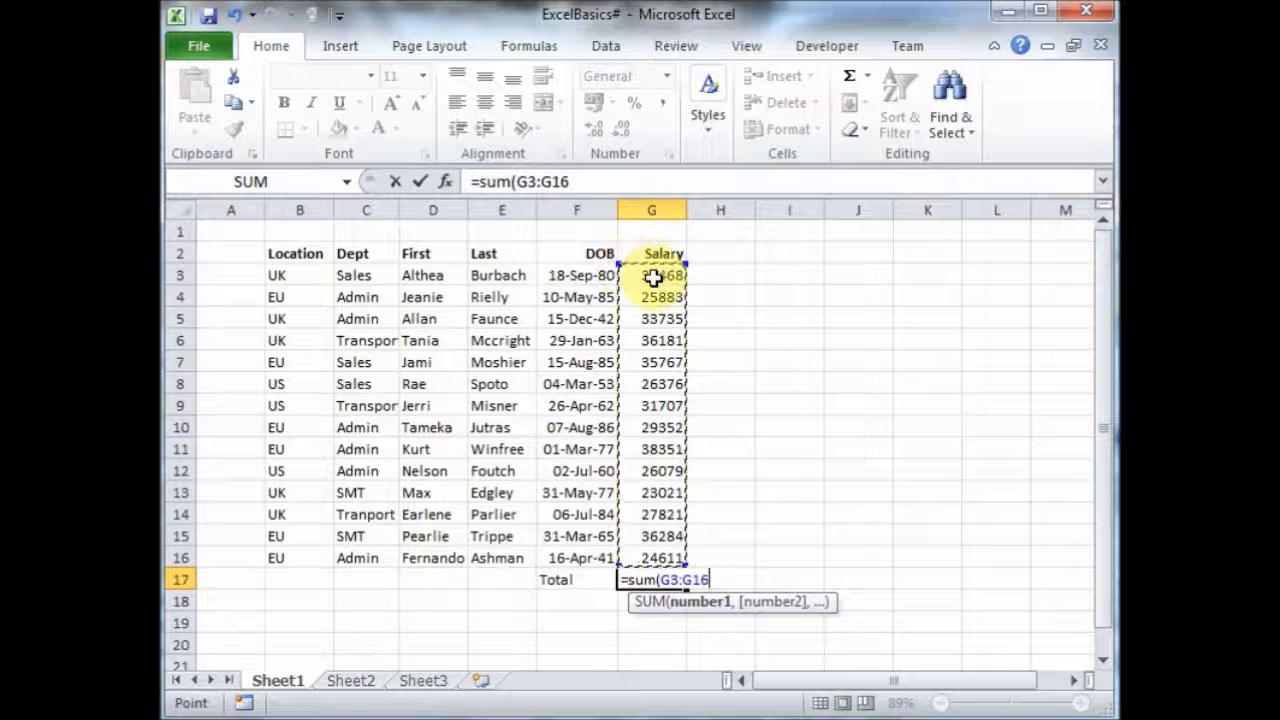
Complete the Total formula in G17 as a SUM of the salaries in G3:G16.
type(")")
key("Return")
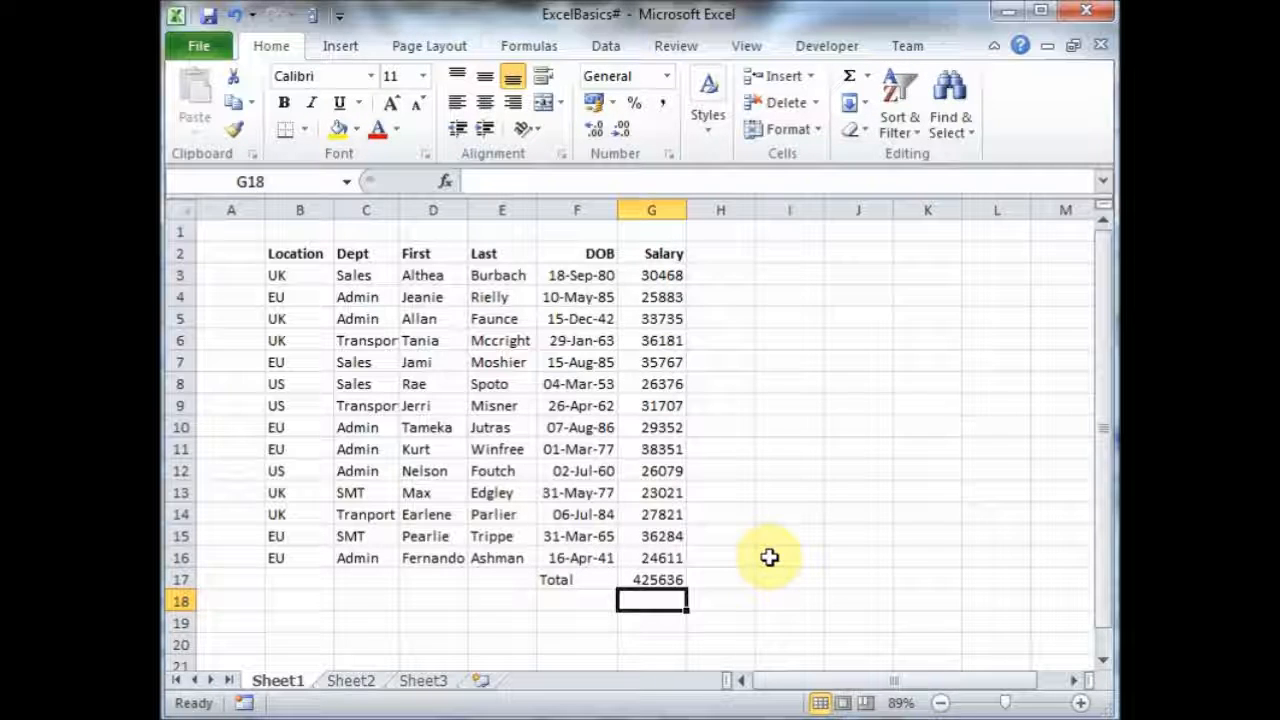
Format the Salary values and total in G3:G17 as Number with a thousands separator and 0 decimal places.
left_click_drag(661, 275, 656, 580)
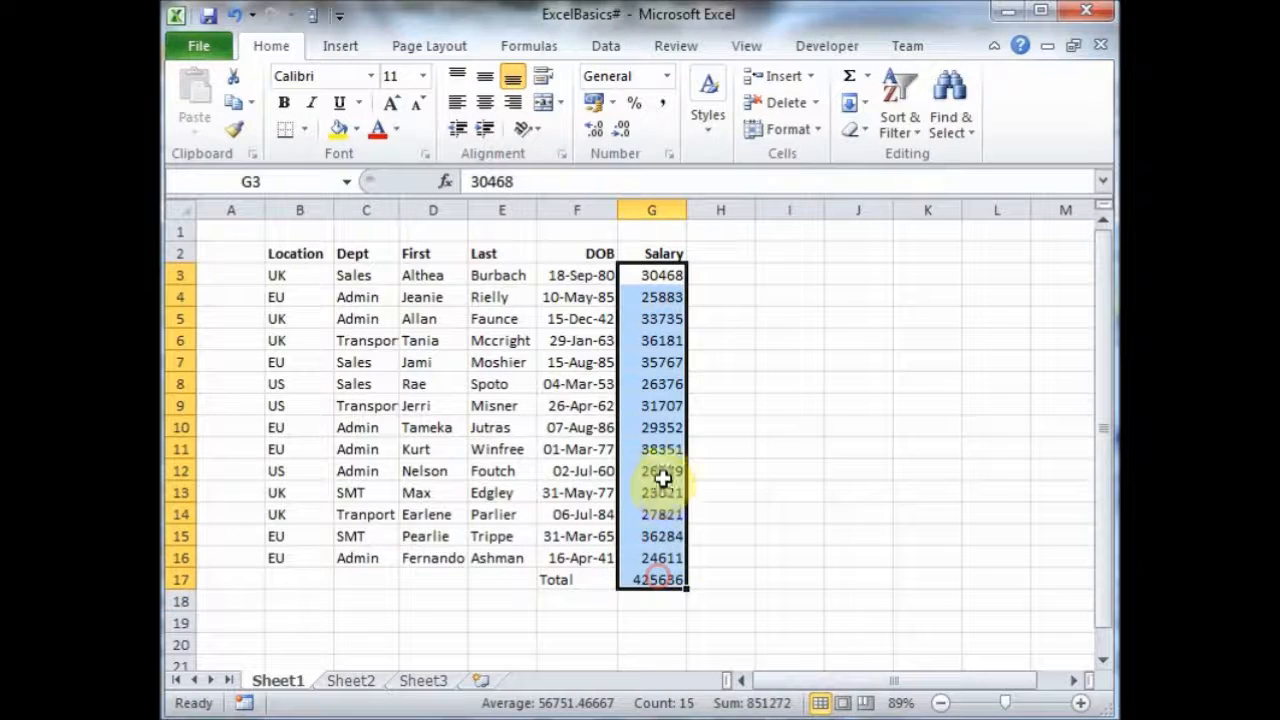
right_click(663, 478)
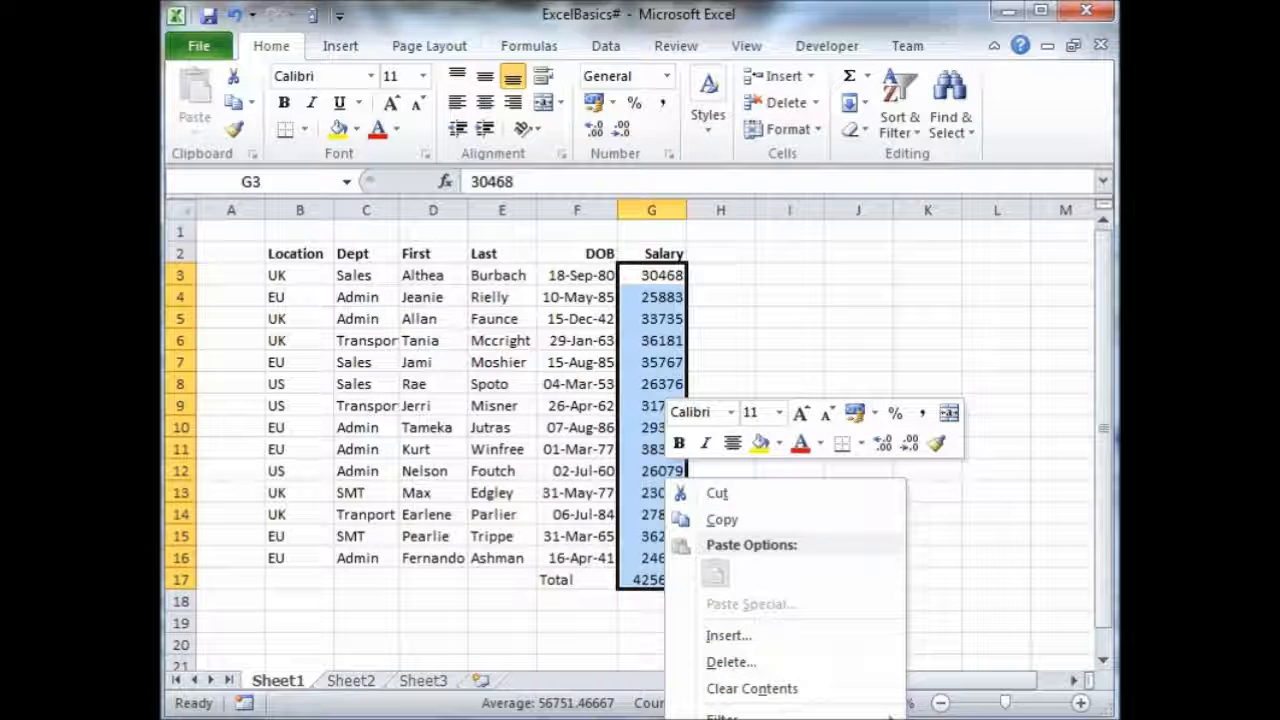
left_click(745, 719)
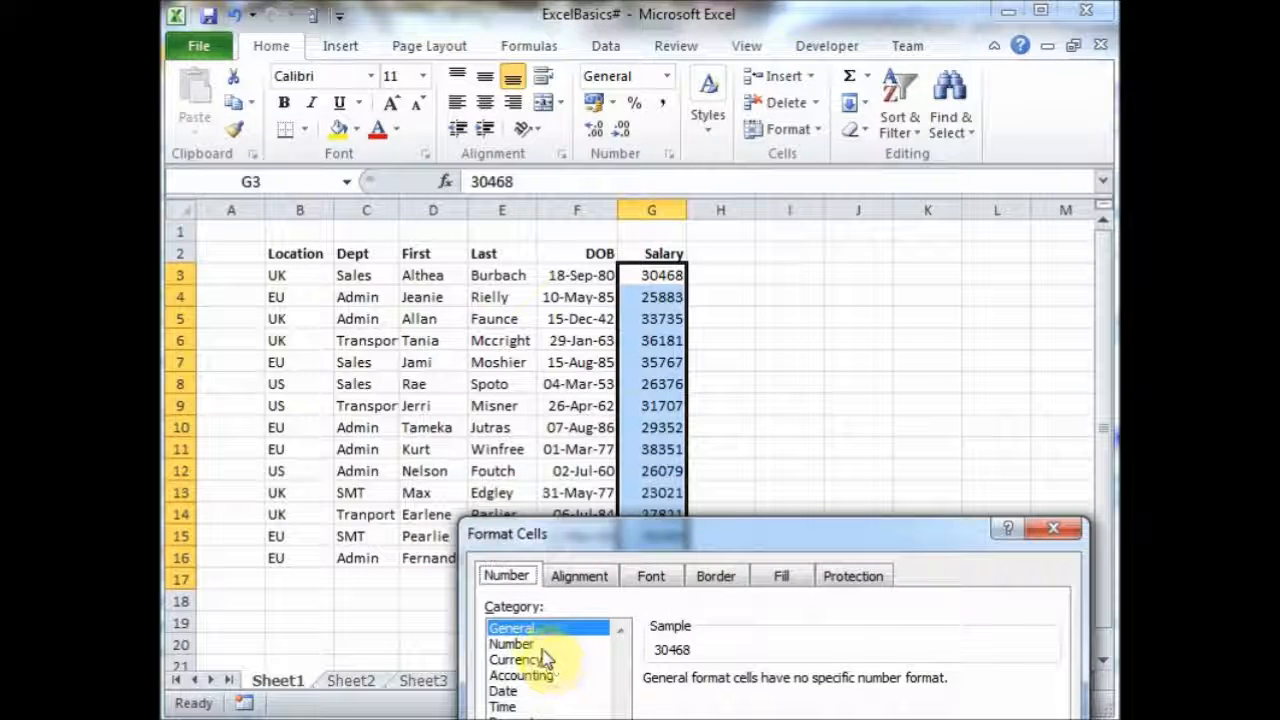
left_click(540, 646)
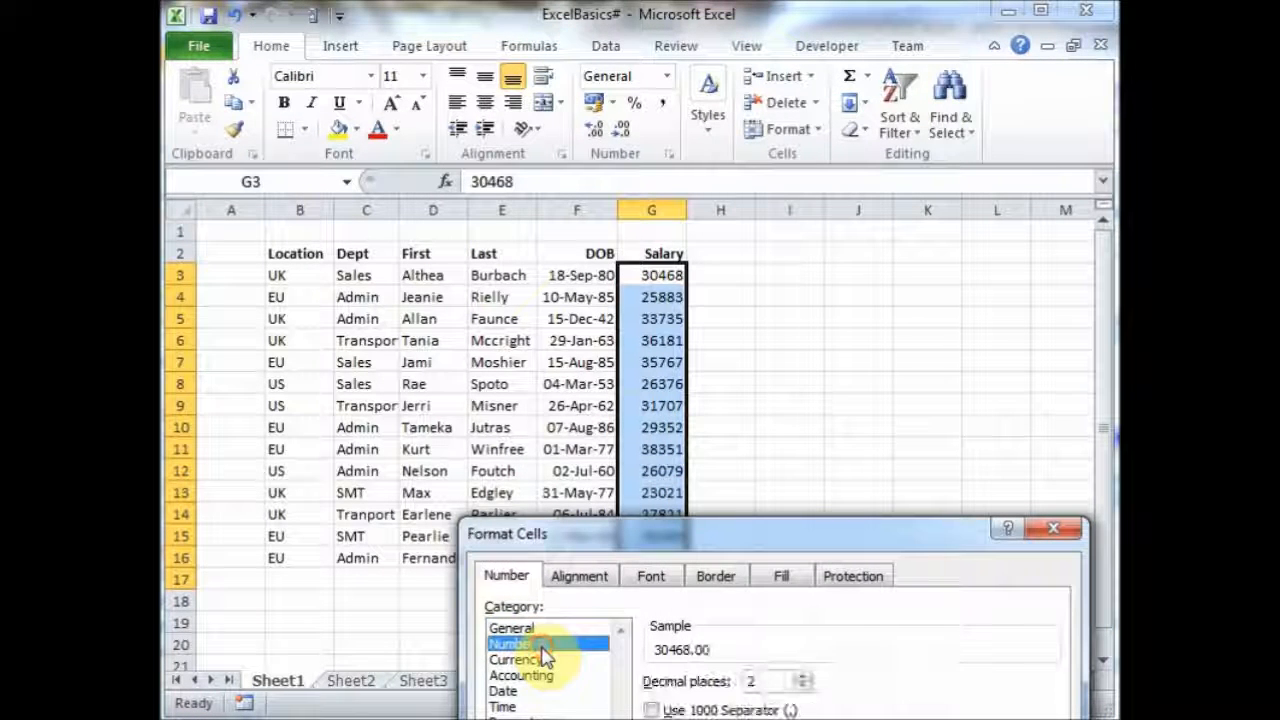
left_click(690, 710)
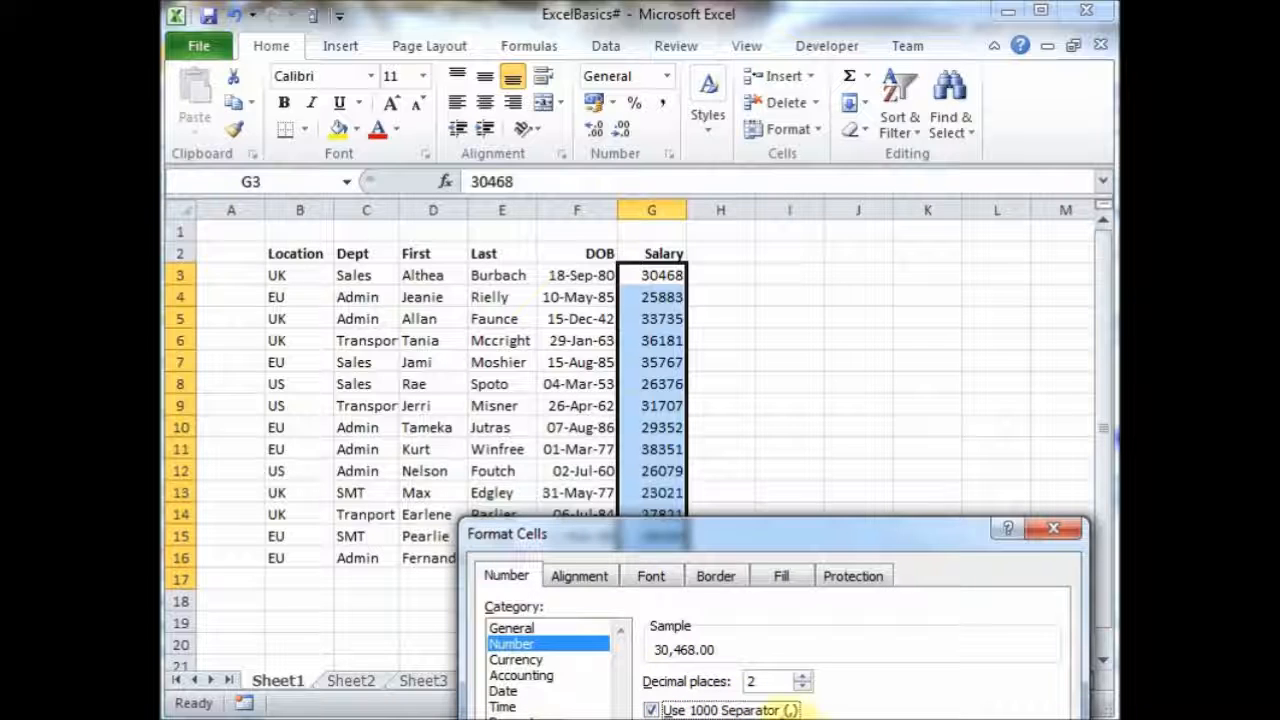
left_click(803, 687)
left_click(803, 687)
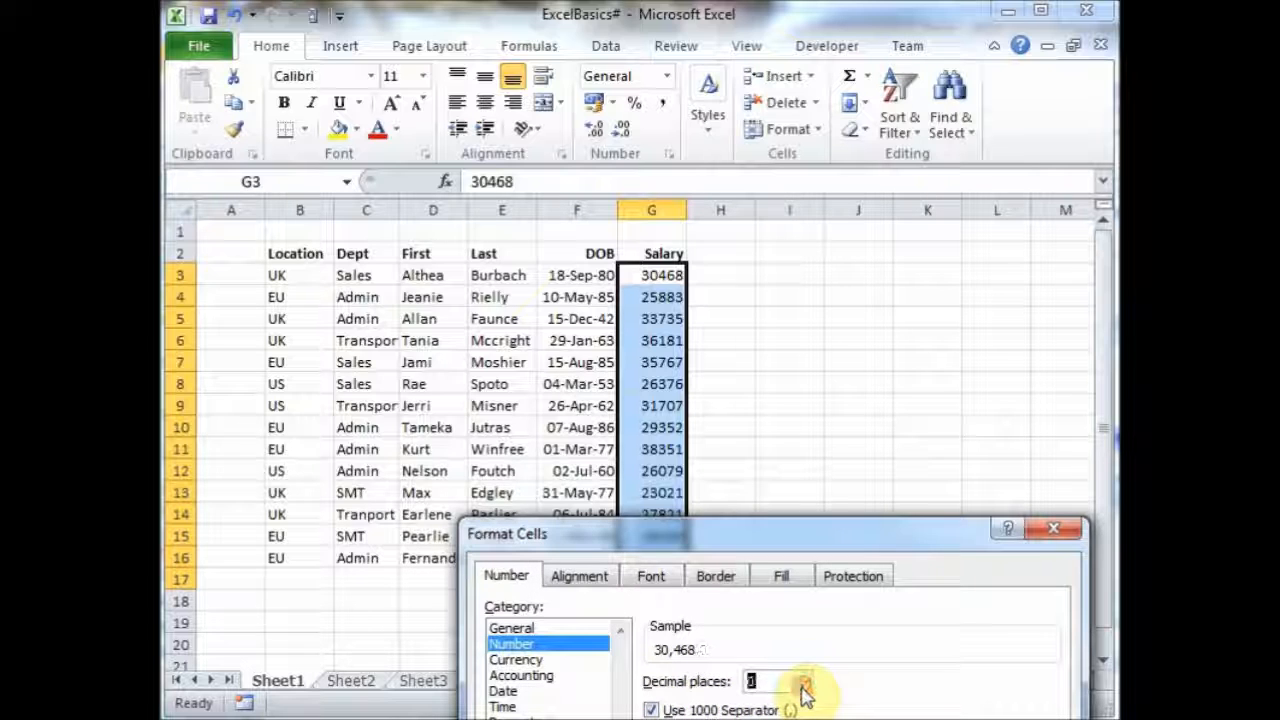
key("Return")
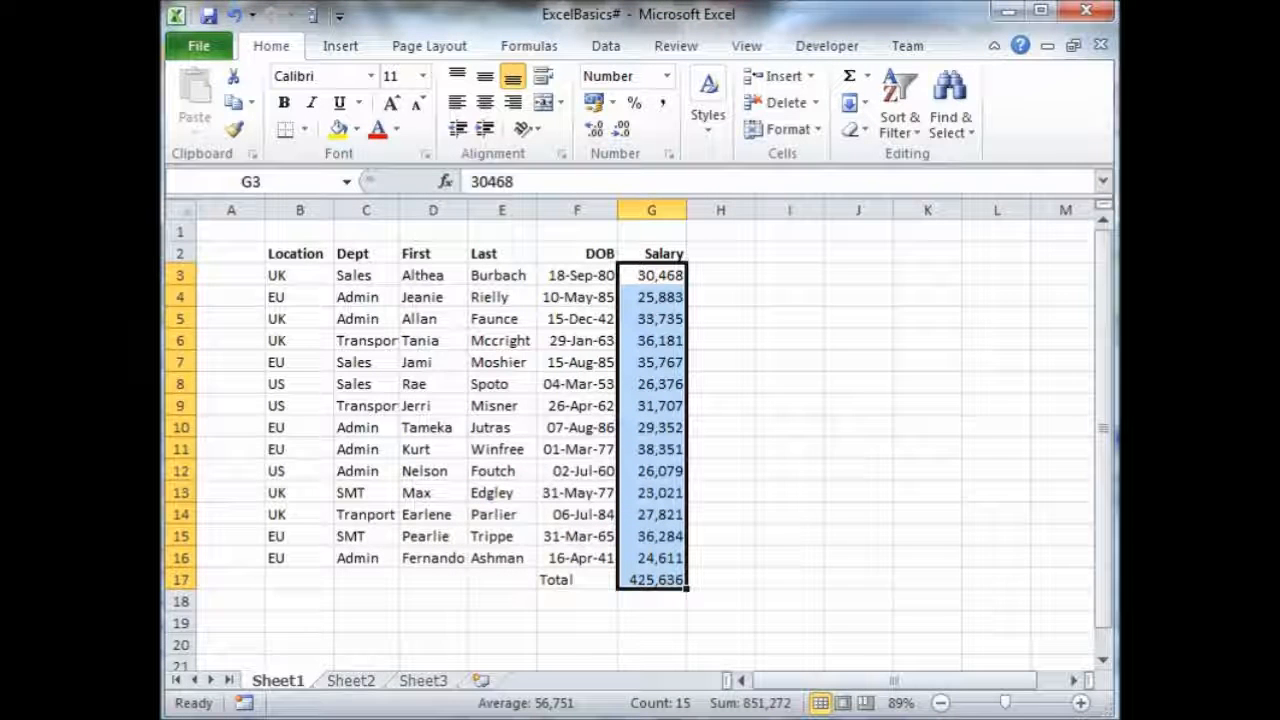
left_click(646, 620)
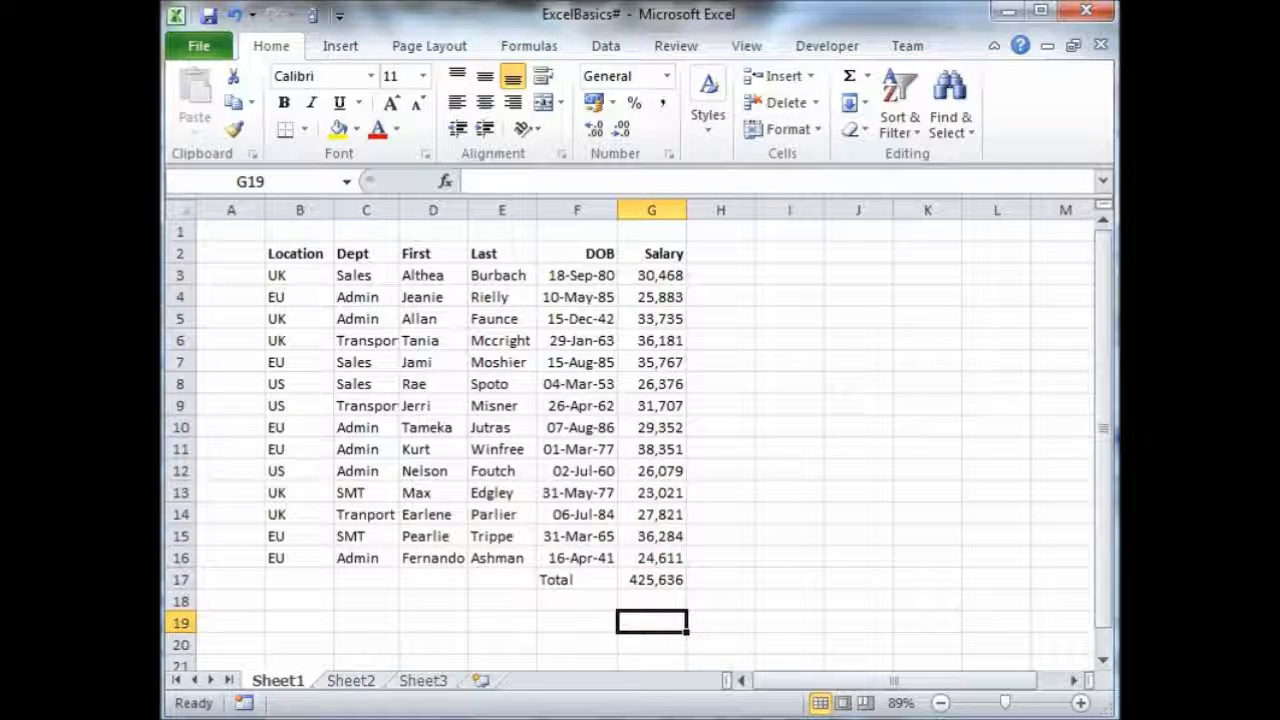
Label cell F18, below Total, as "Maximum".
left_click(610, 604)
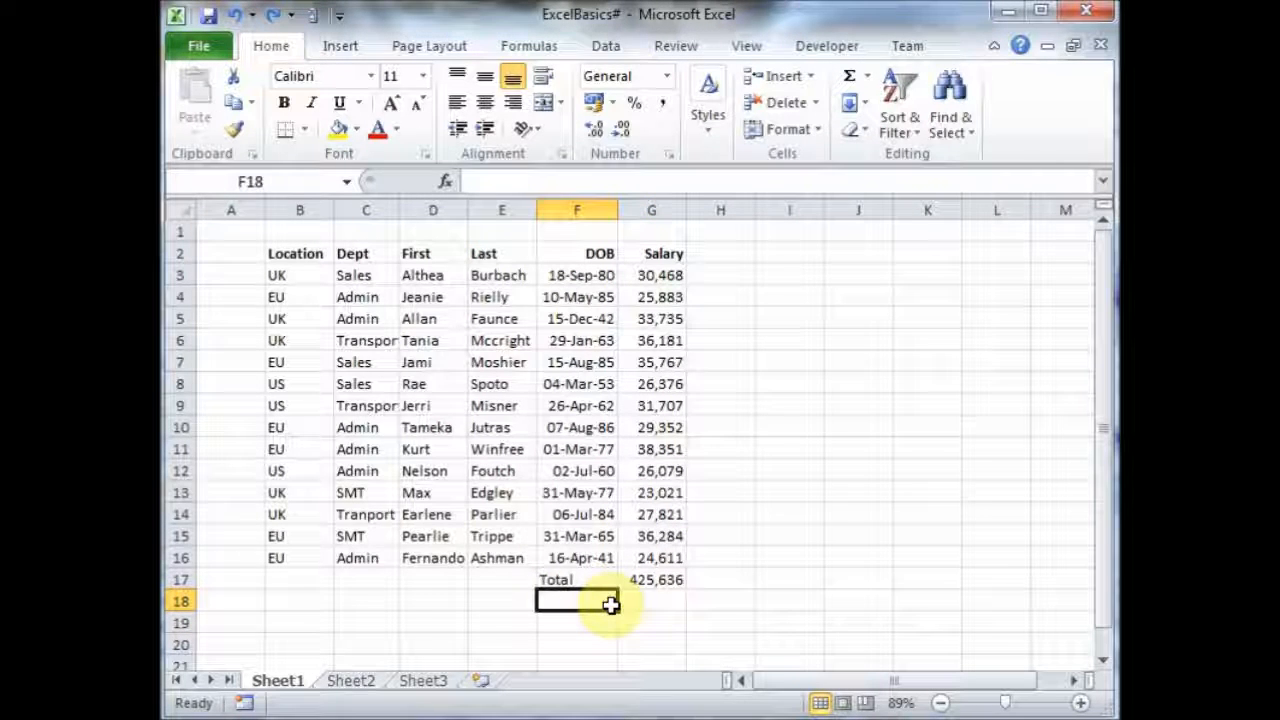
type("Maximum")
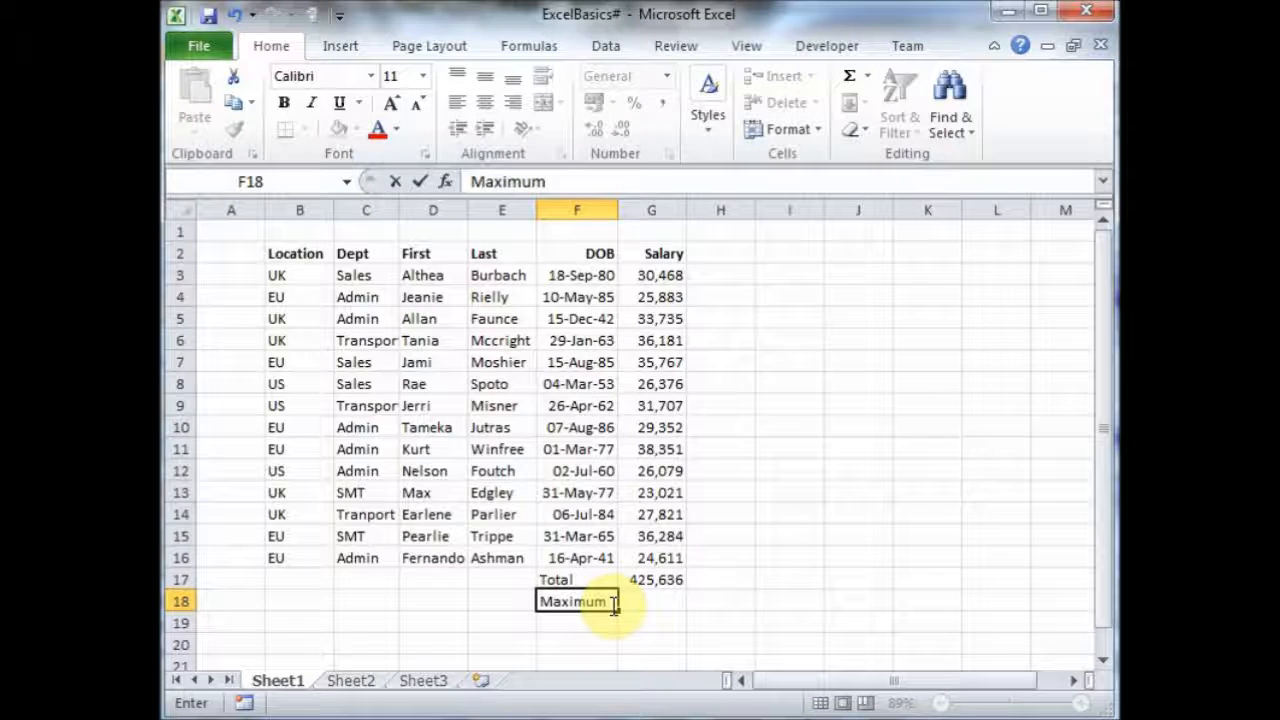
key("Return")
Calculate the highest salary in G18 with the formula =MAX(G3:G16).
left_click(619, 603)
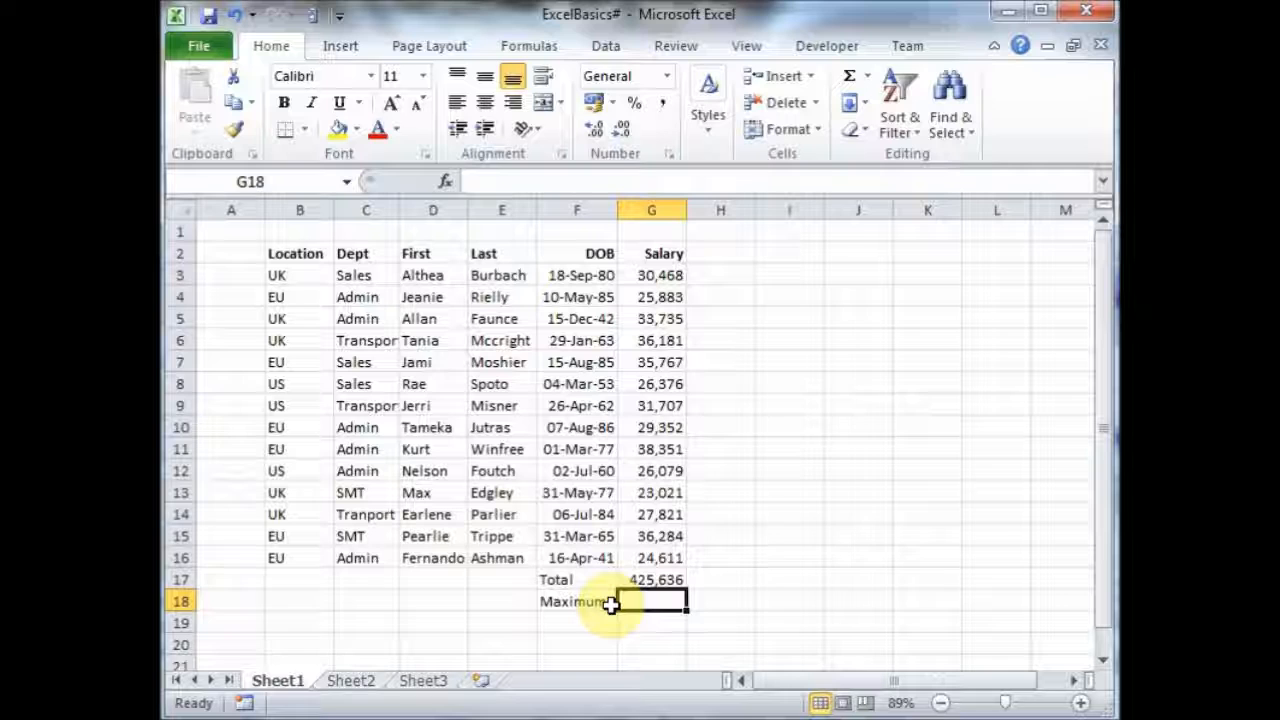
type("=max")
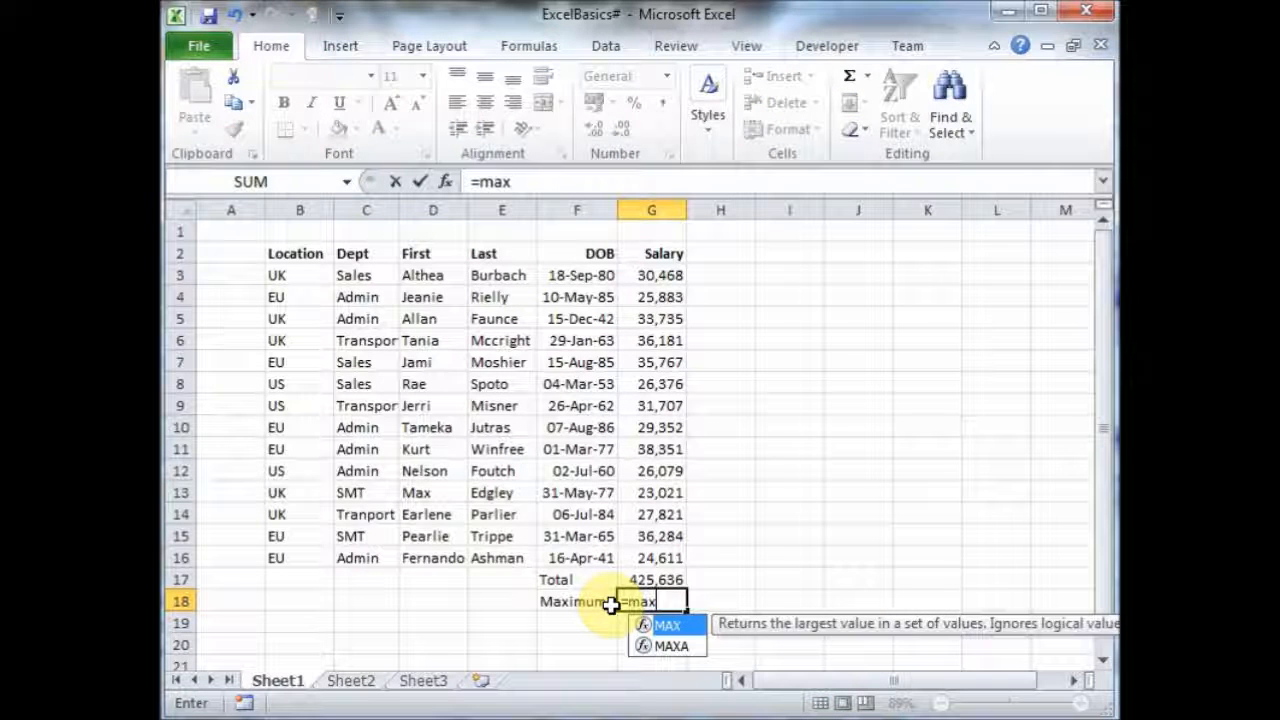
type("(")
key("Up")
key("Up")
key("shift+Up")
key("shift+Up")
key("shift+Up")
key("shift+Up")
key("shift+Up")
key("shift+Up")
key("shift+Up")
key("shift+Up")
key("shift+Up")
key("shift+Up")
key("shift+Up")
key("shift+Up")
key("shift+Up")
type(")")
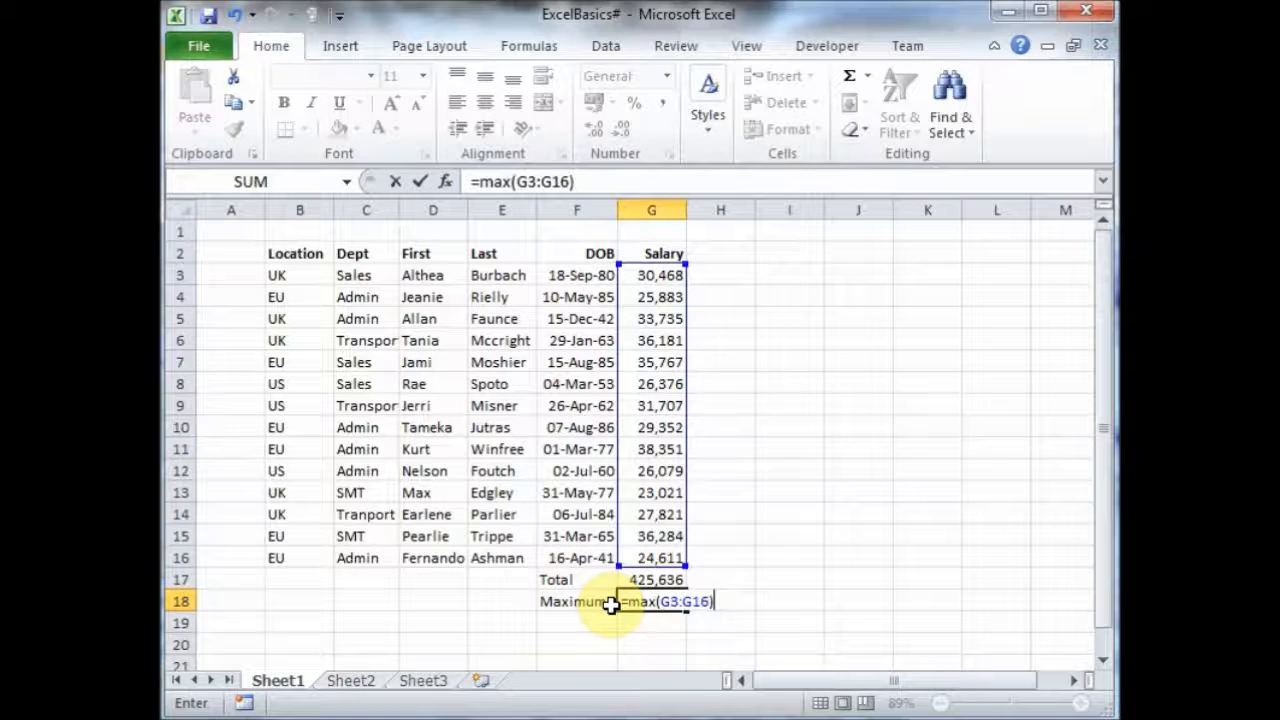
key("Return")
Add the label "Minimum" in cell F19.
key("Left")
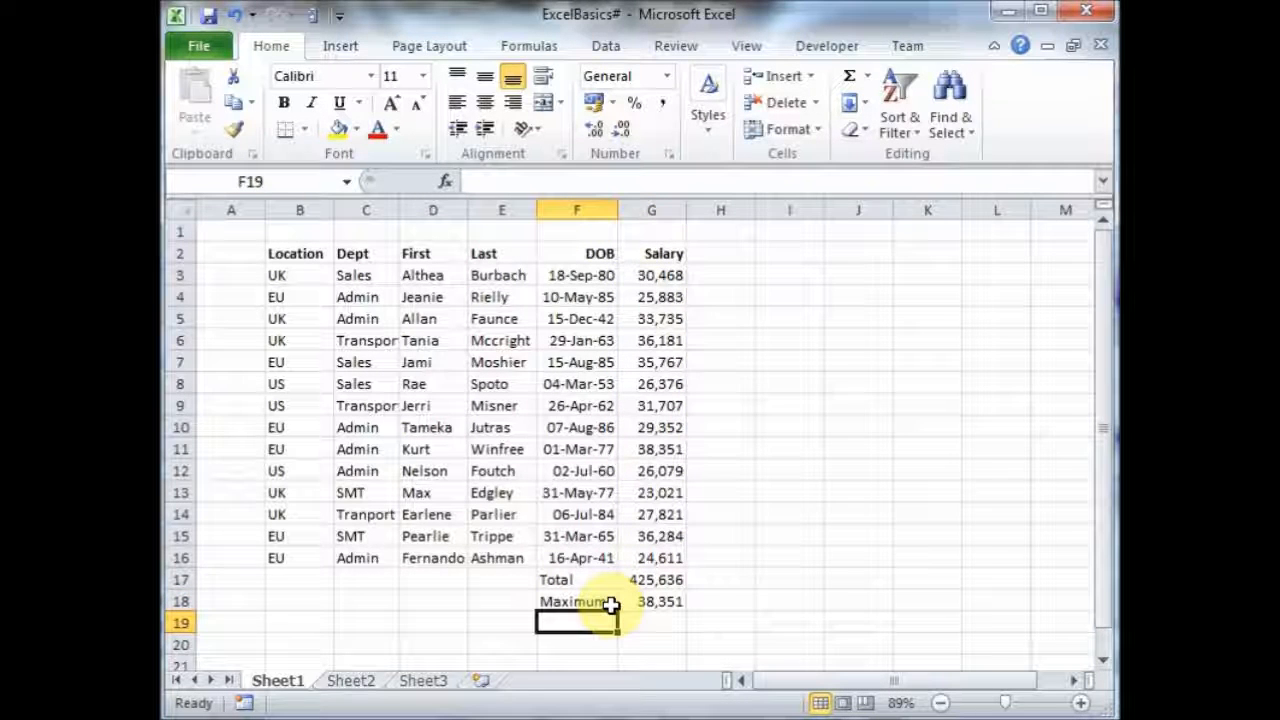
type("Mi")
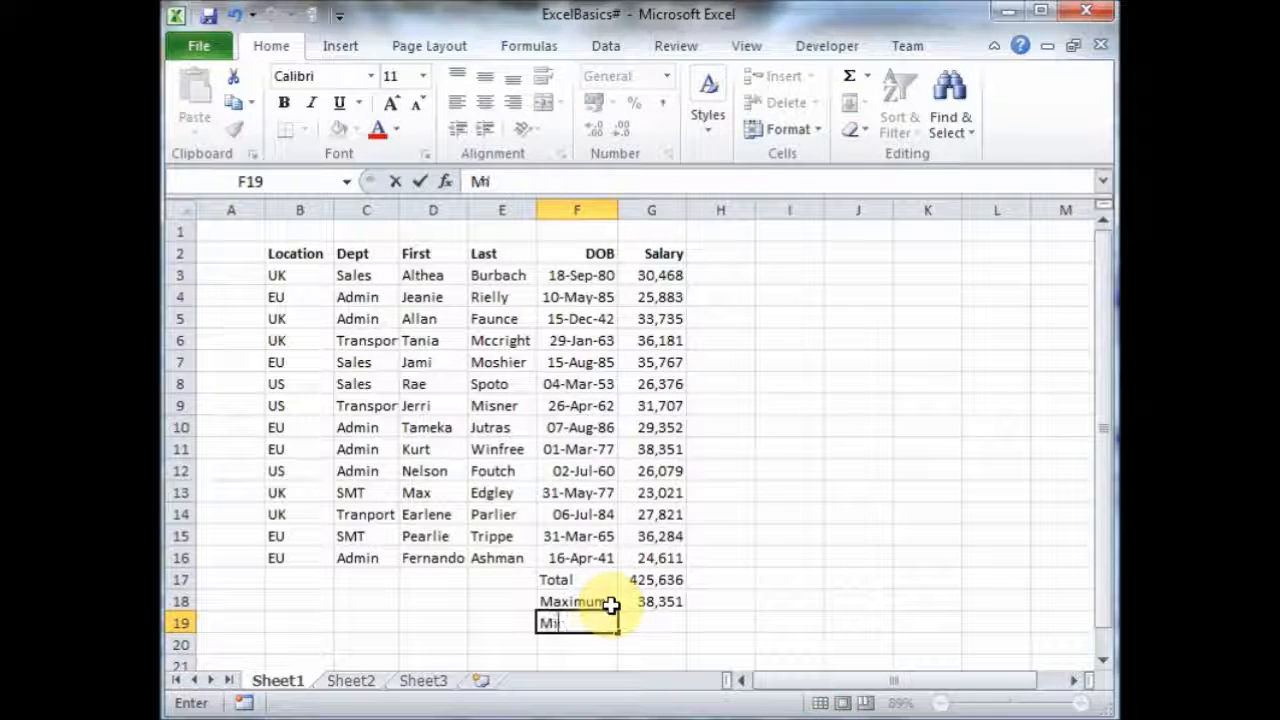
type("nimum")
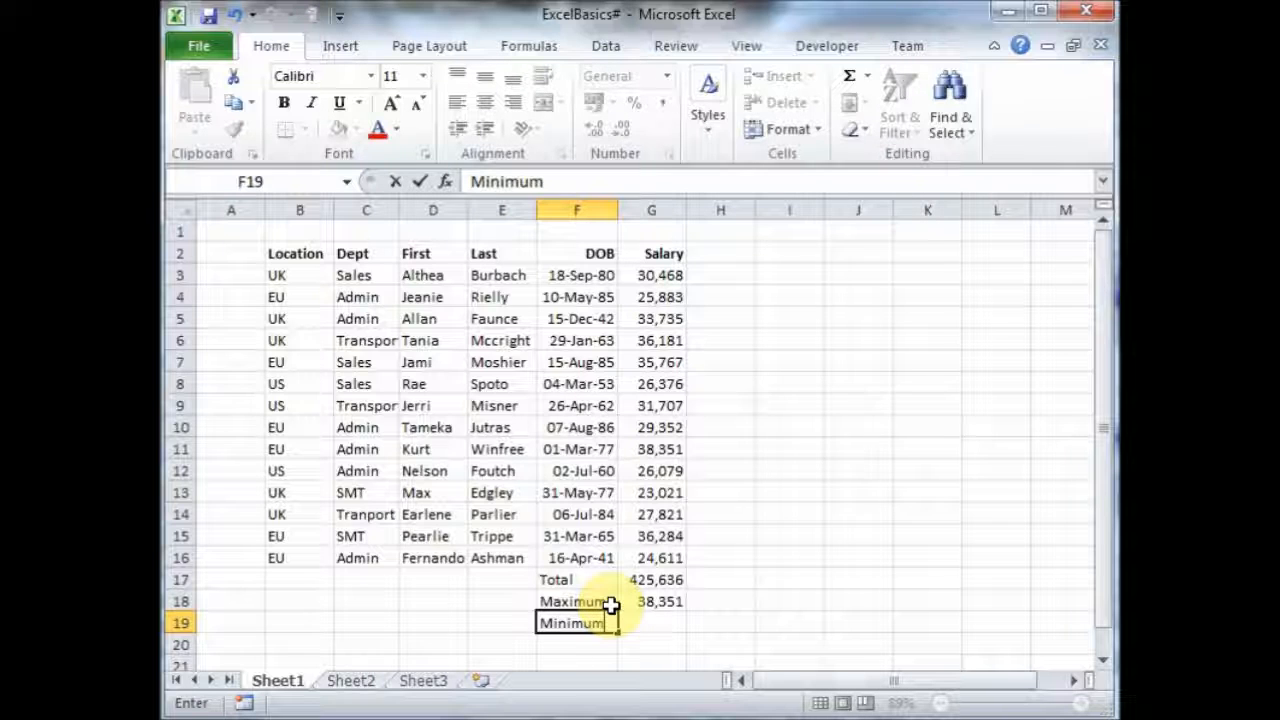
key("Tab")
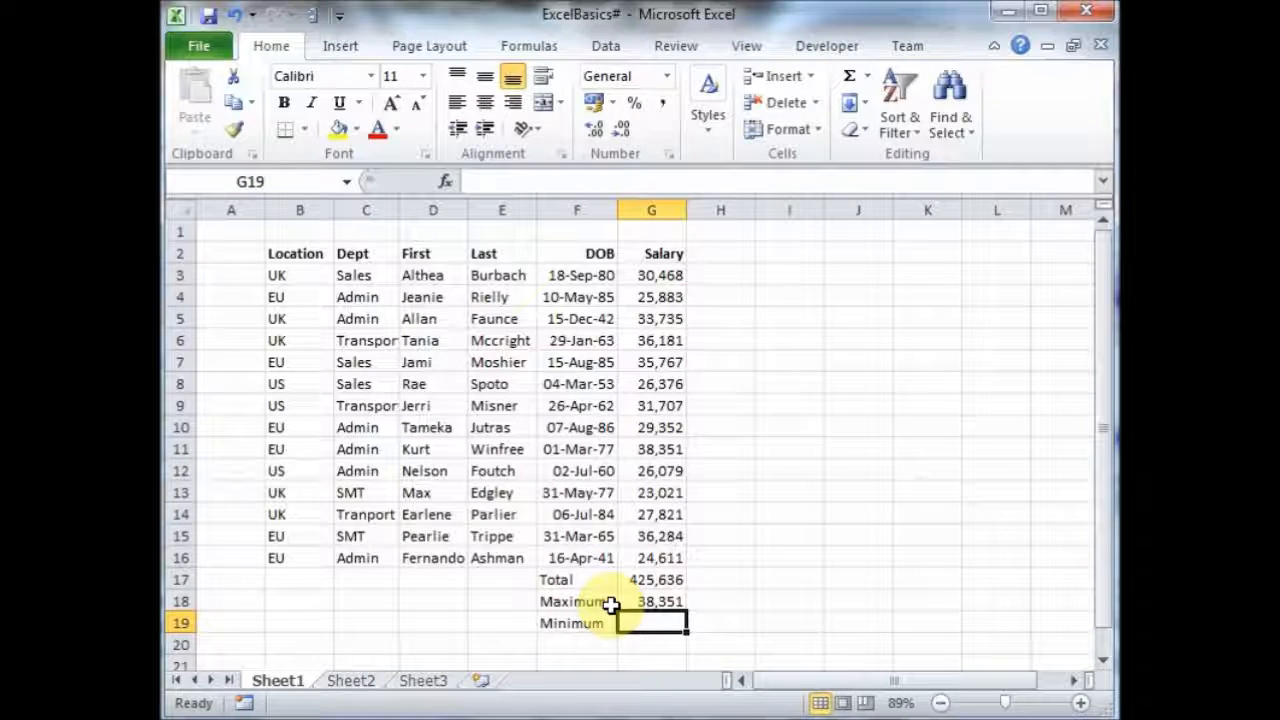
Calculate the lowest salary in G19 with the formula =MIN(G3:G16).
type("=min")
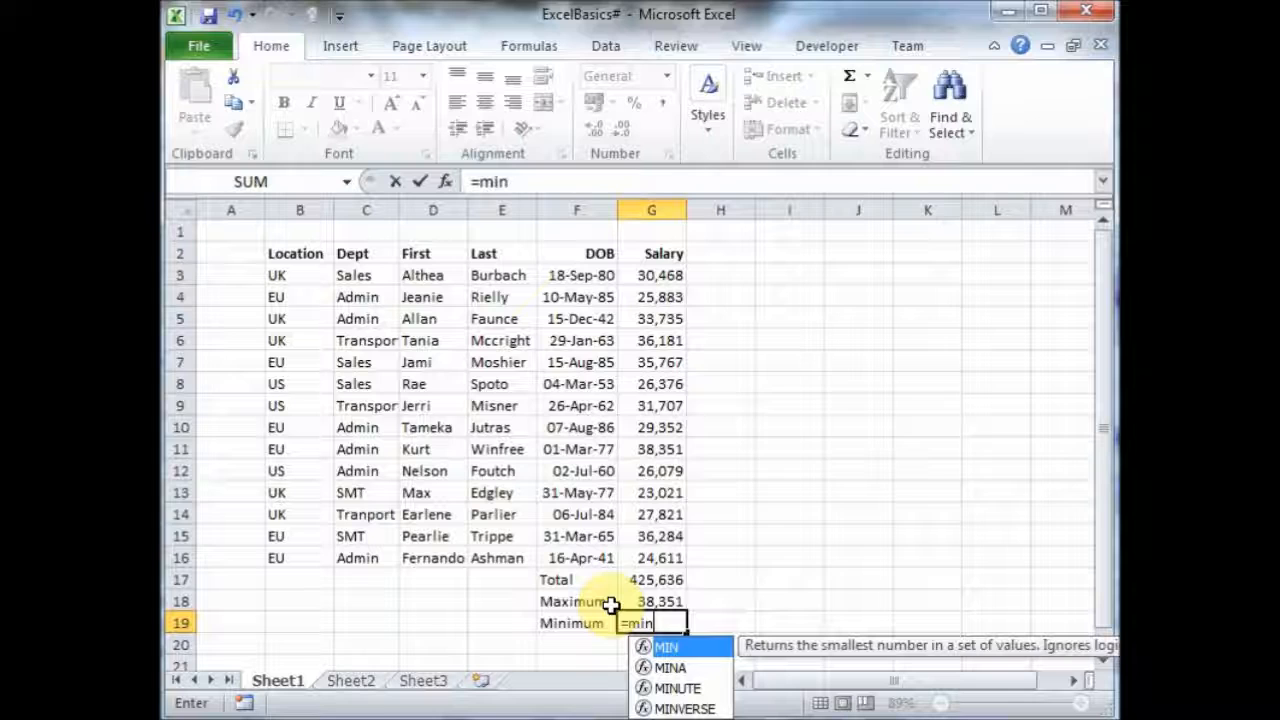
type("(")
key("Up")
key("Up")
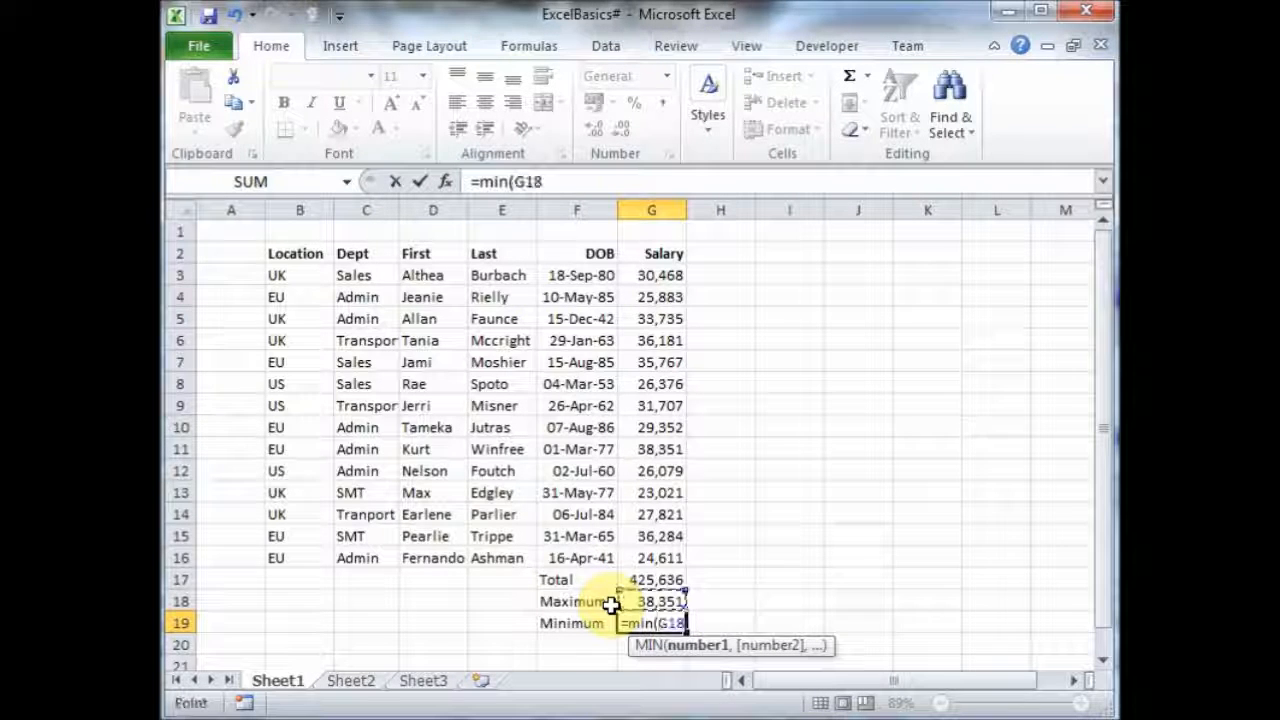
key("Up")
key("shift+Up")
key("shift+Up")
key("shift+Up")
key("shift+Up")
key("shift+Up")
key("shift+Up")
key("shift+Up")
key("shift+Up")
key("shift+Up")
key("shift+Up")
key("shift+Up")
key("shift+Up")
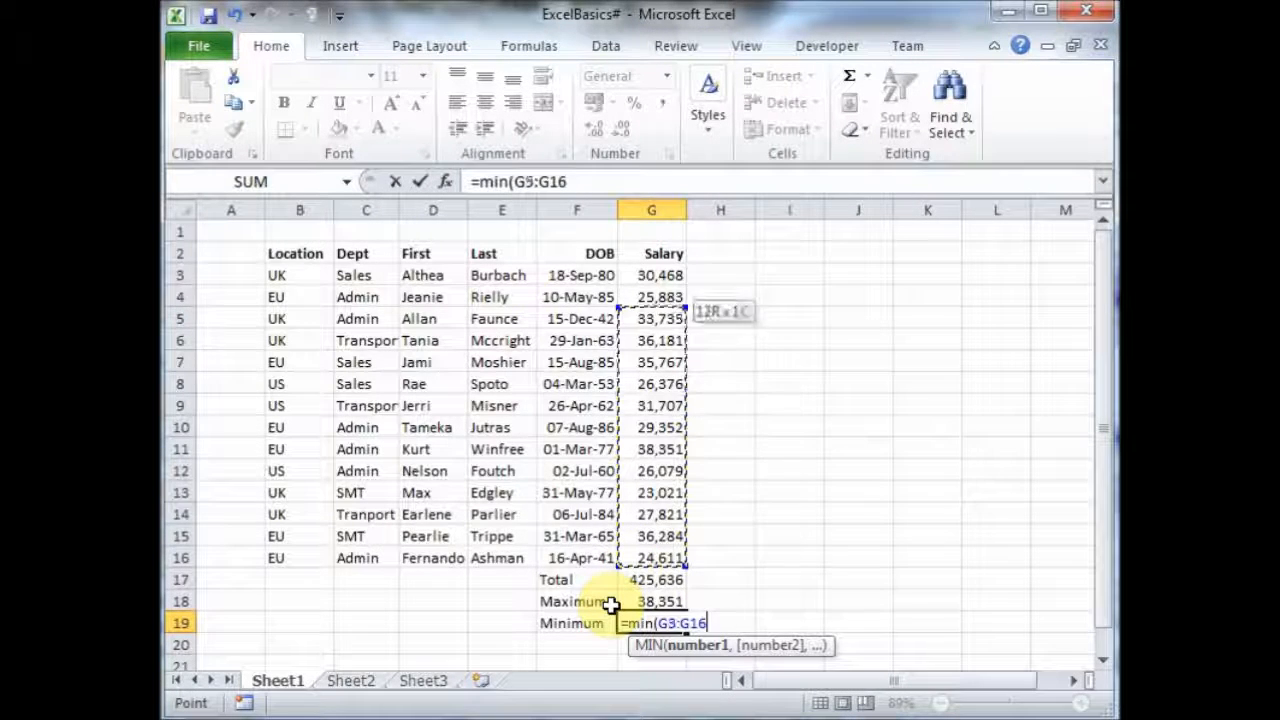
key("shift+Up")
type(")")
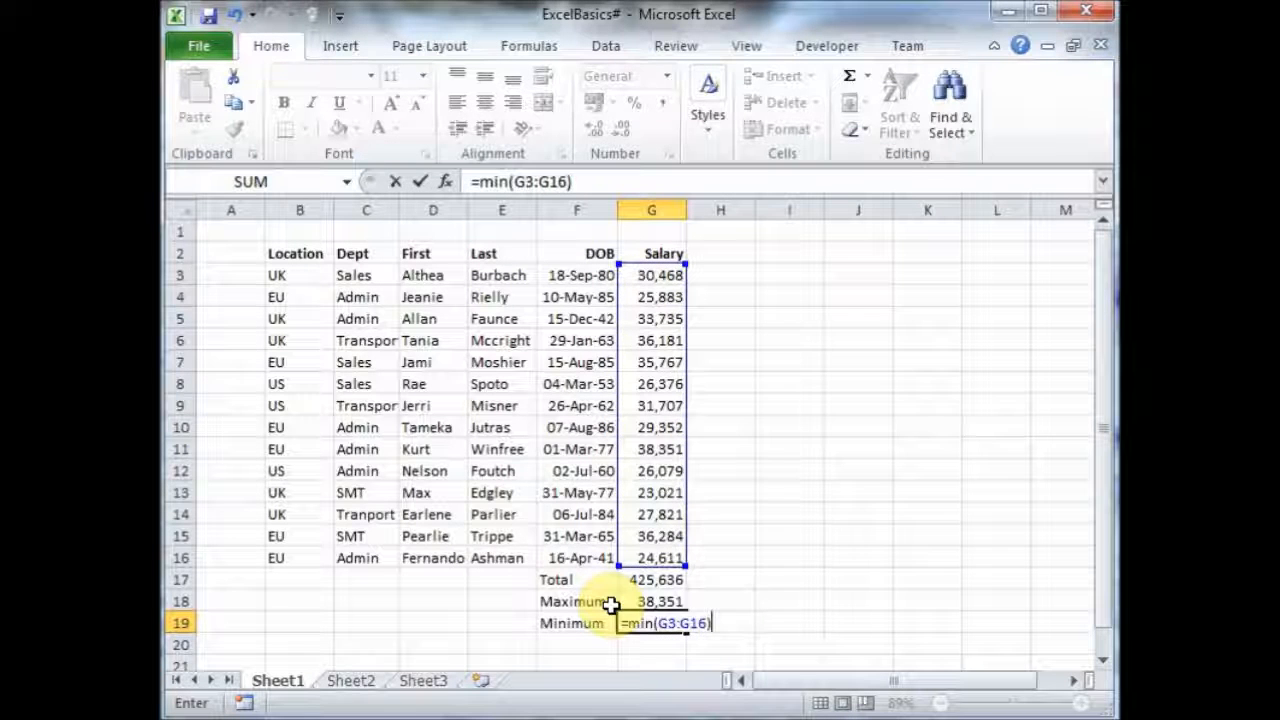
key("Return")
key("Up")
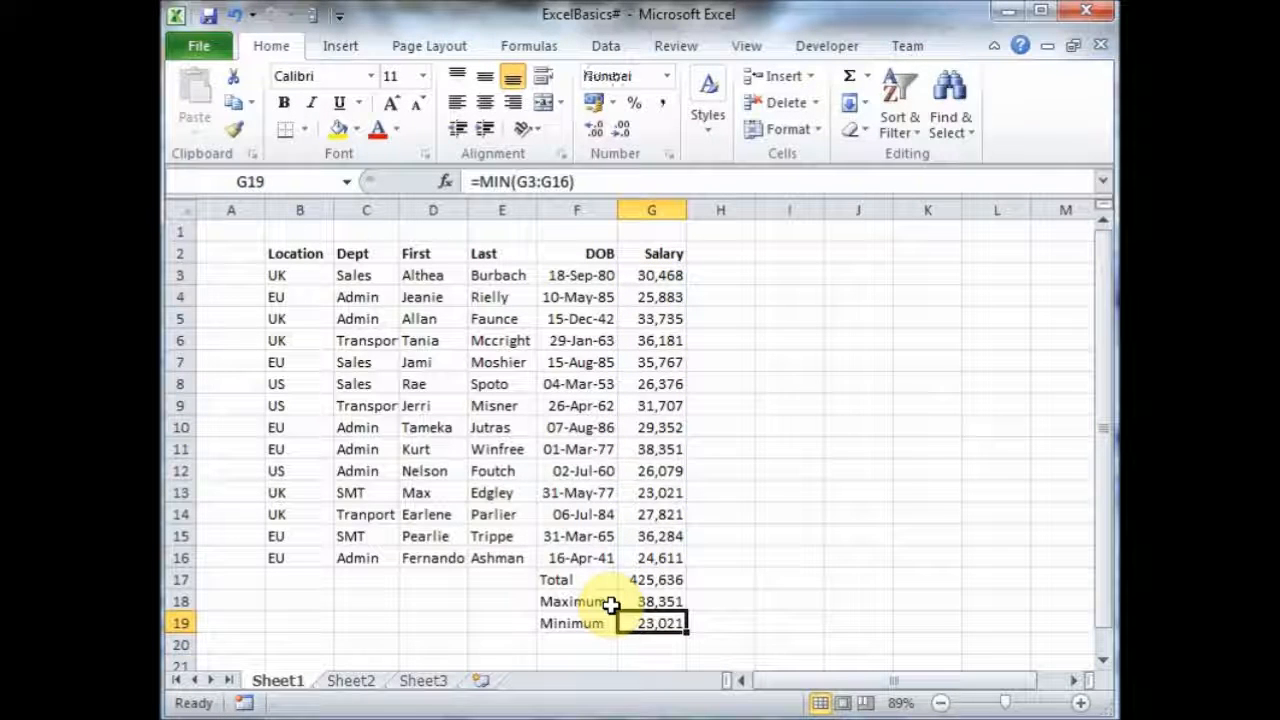
Add the label "Average" in cell F20.
key("Down")
key("Left")
type("Avera")
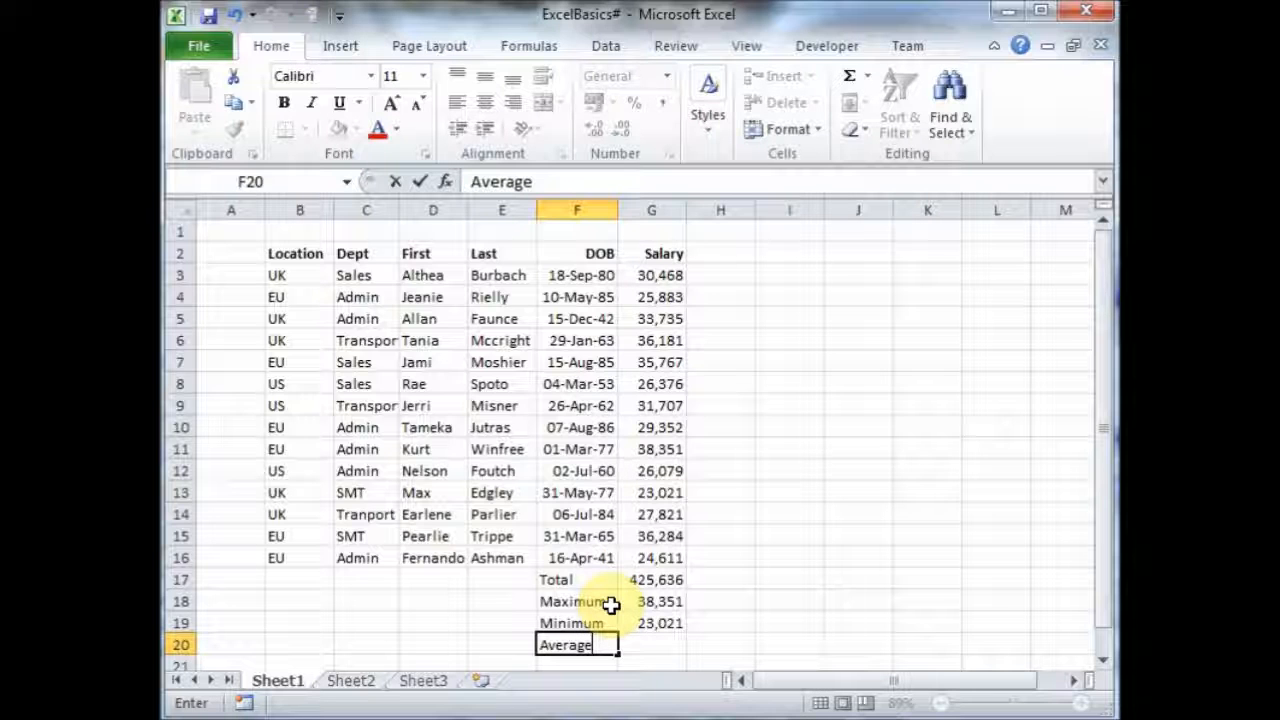
key("Tab")
Calculate the mean salary in G20 with the formula =AVERAGE(G3:G16), leaving the Total, Maximum and Minimum rows out of the range.
type("=")
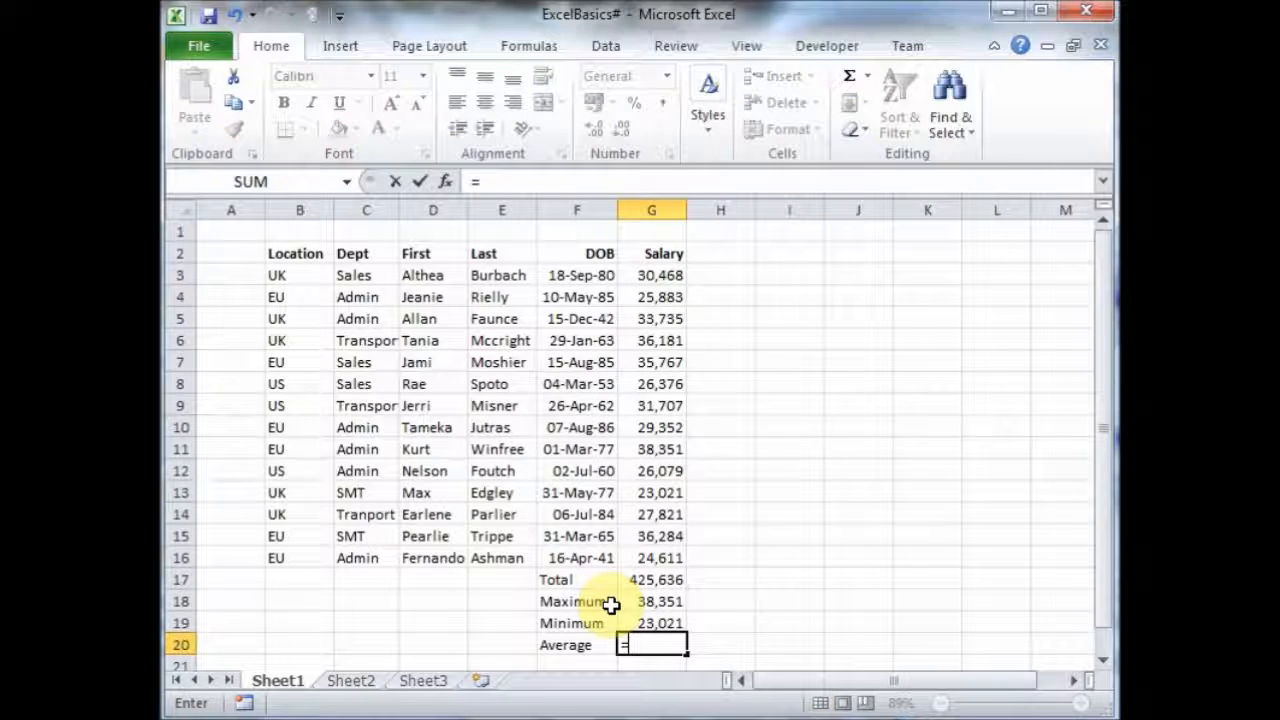
type("av")
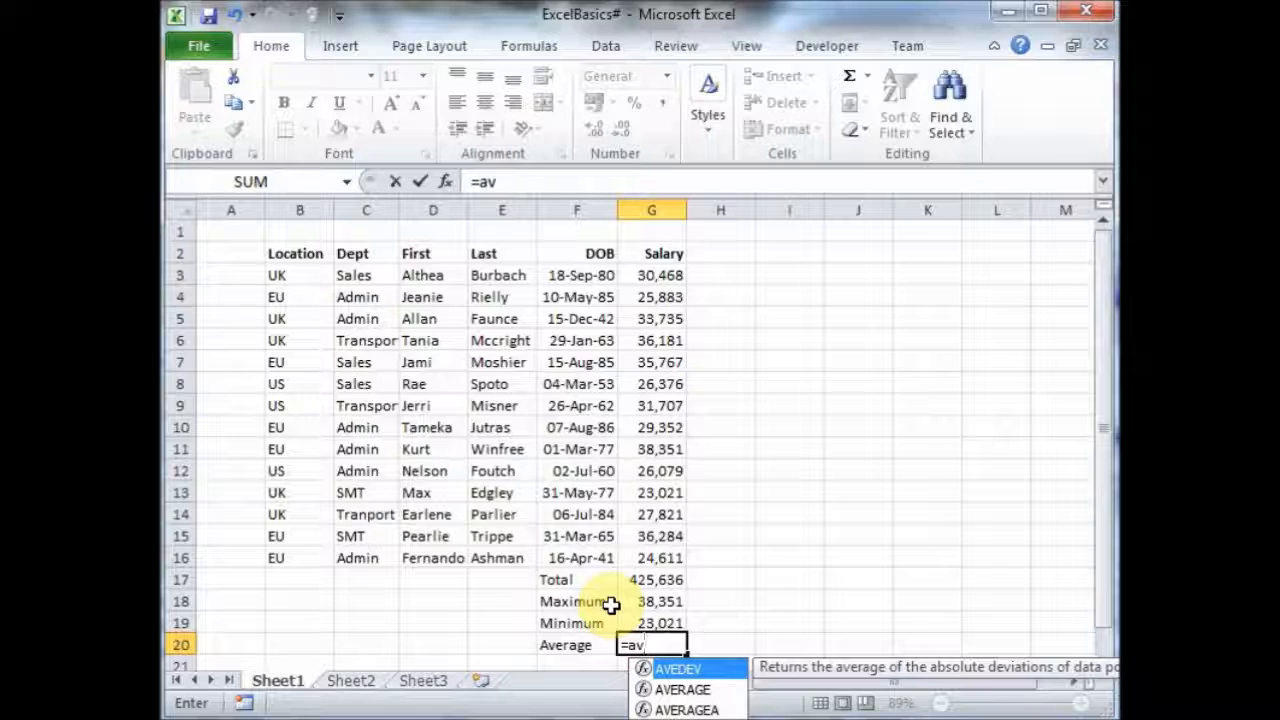
key("Tab")
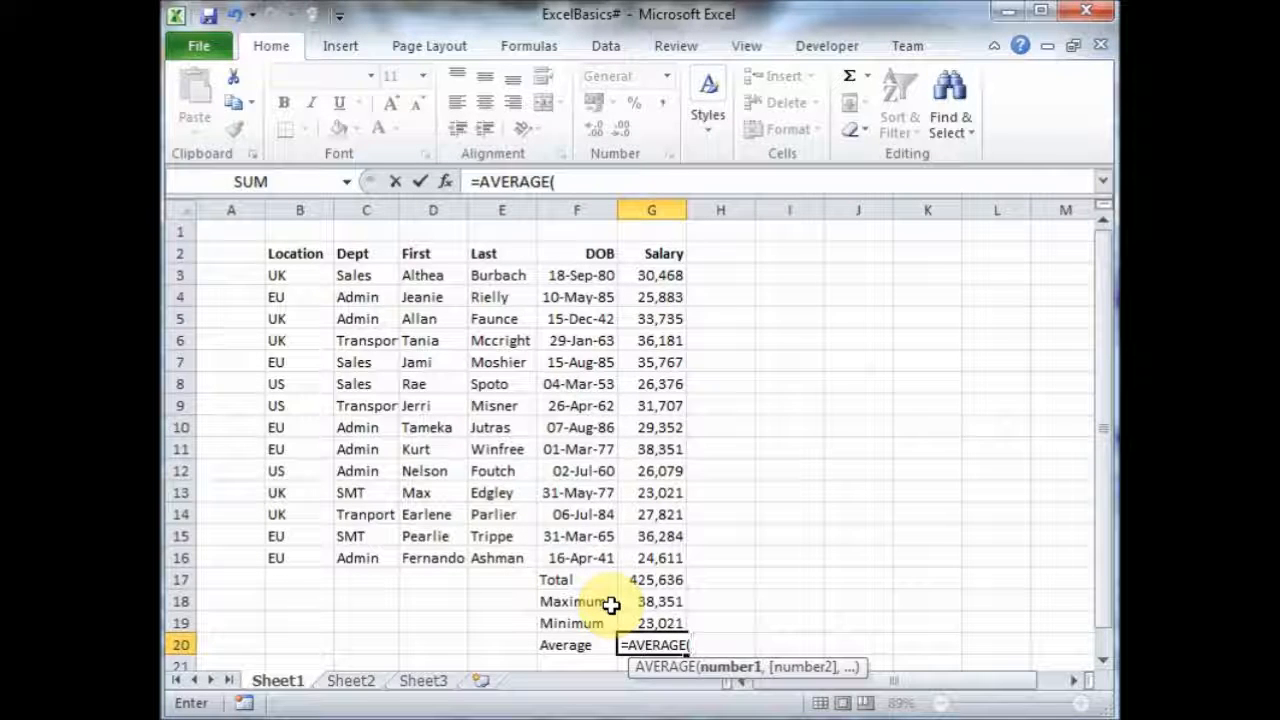
key("Up")
key("Up")
key("Up")
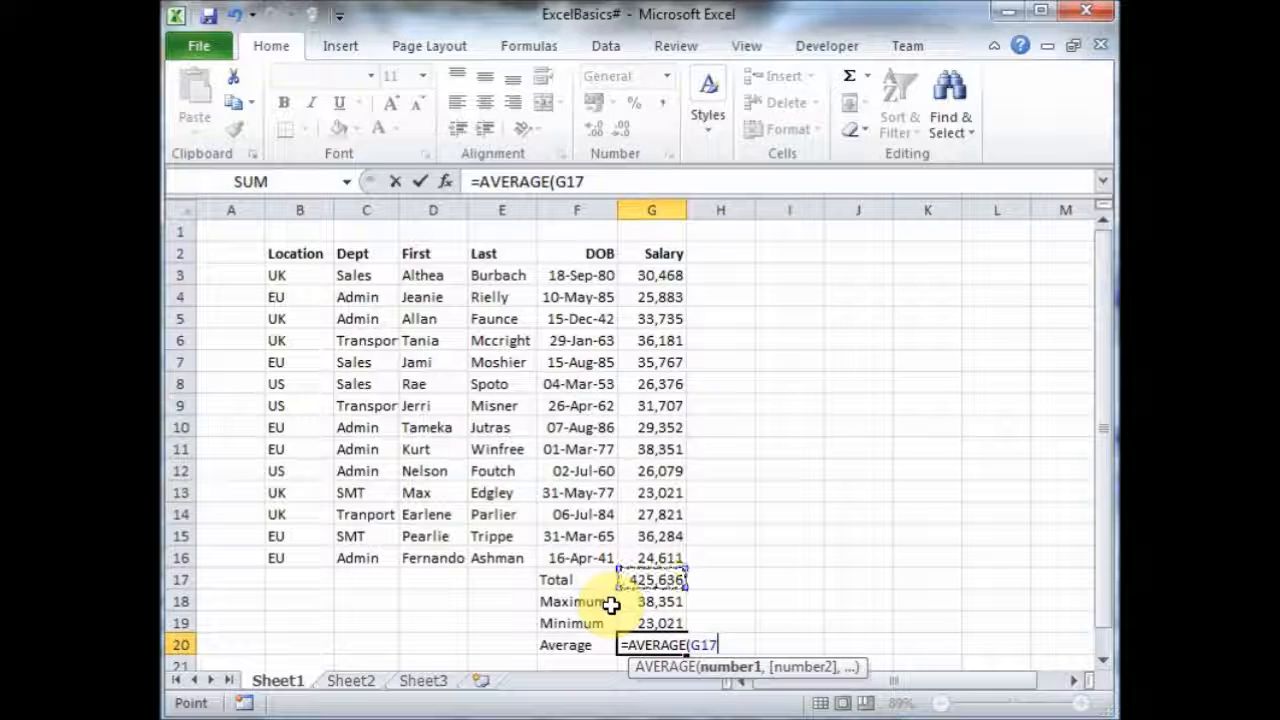
key("shift+Up")
key("shift+Up")
key("shift+Up")
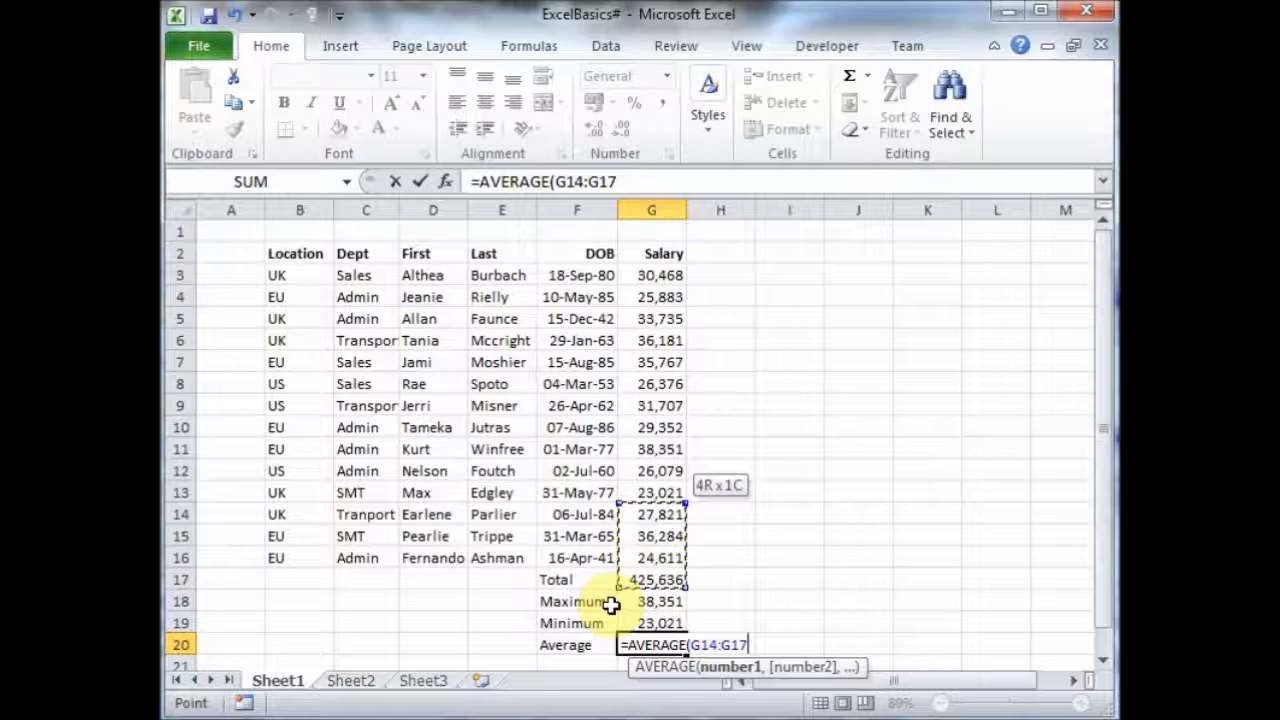
key("Down")
key("Down")
key("Up")
key("Up")
key("Up")
key("shift+Up")
key("shift+Up")
key("shift+Up")
key("shift+Up")
key("shift+Up")
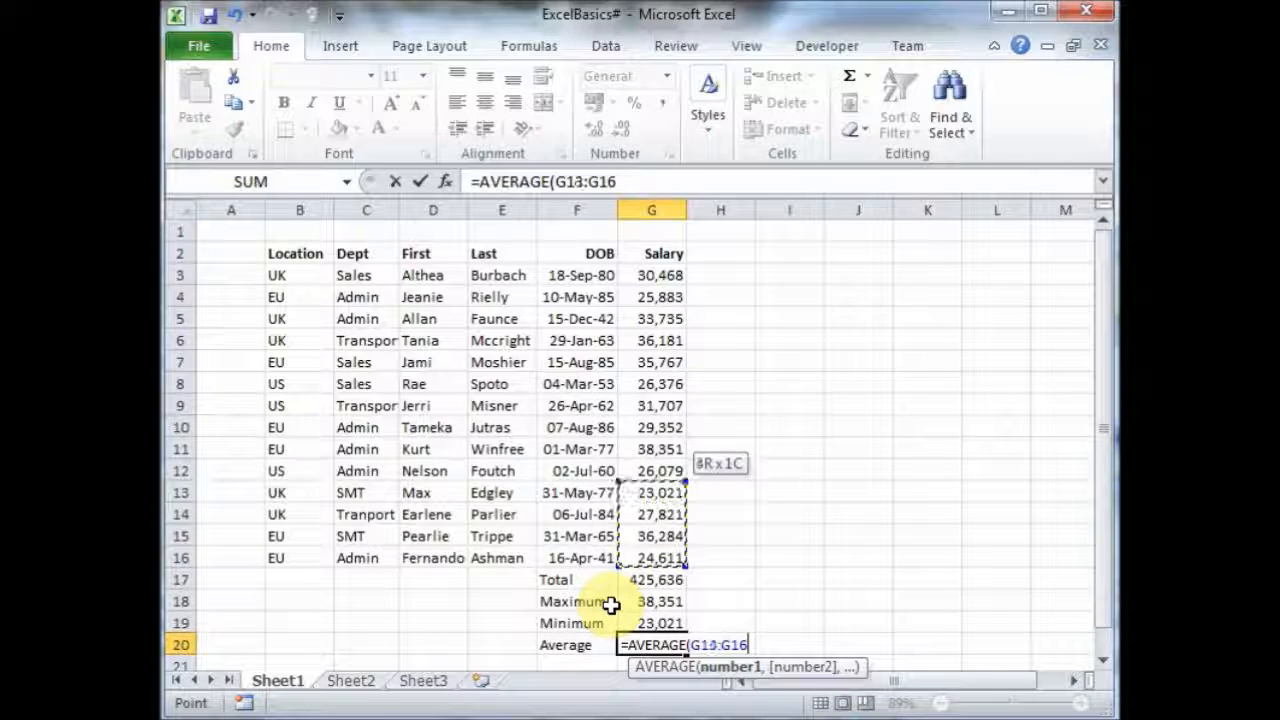
key("shift+Up")
key("shift+Up")
key("shift+Up")
key("shift+Up")
key("shift+Up")
key("shift+Up")
key("shift+Up")
key("shift+Up")
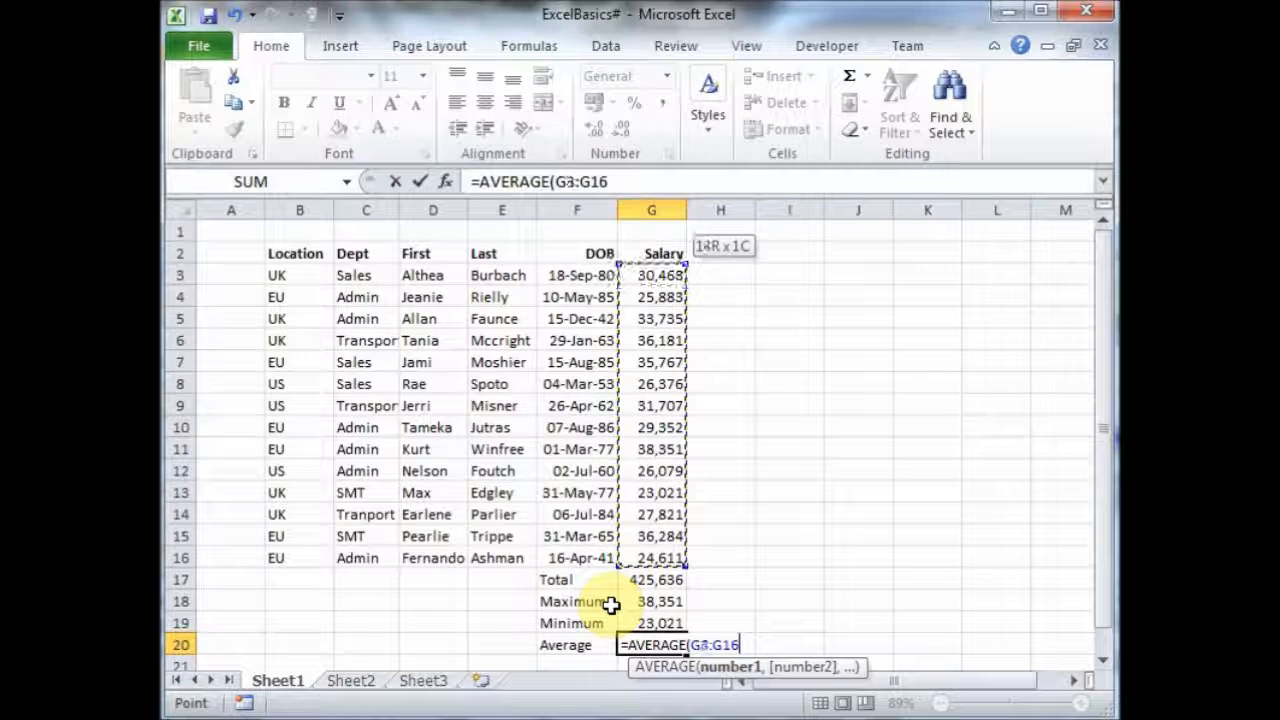
type(")")
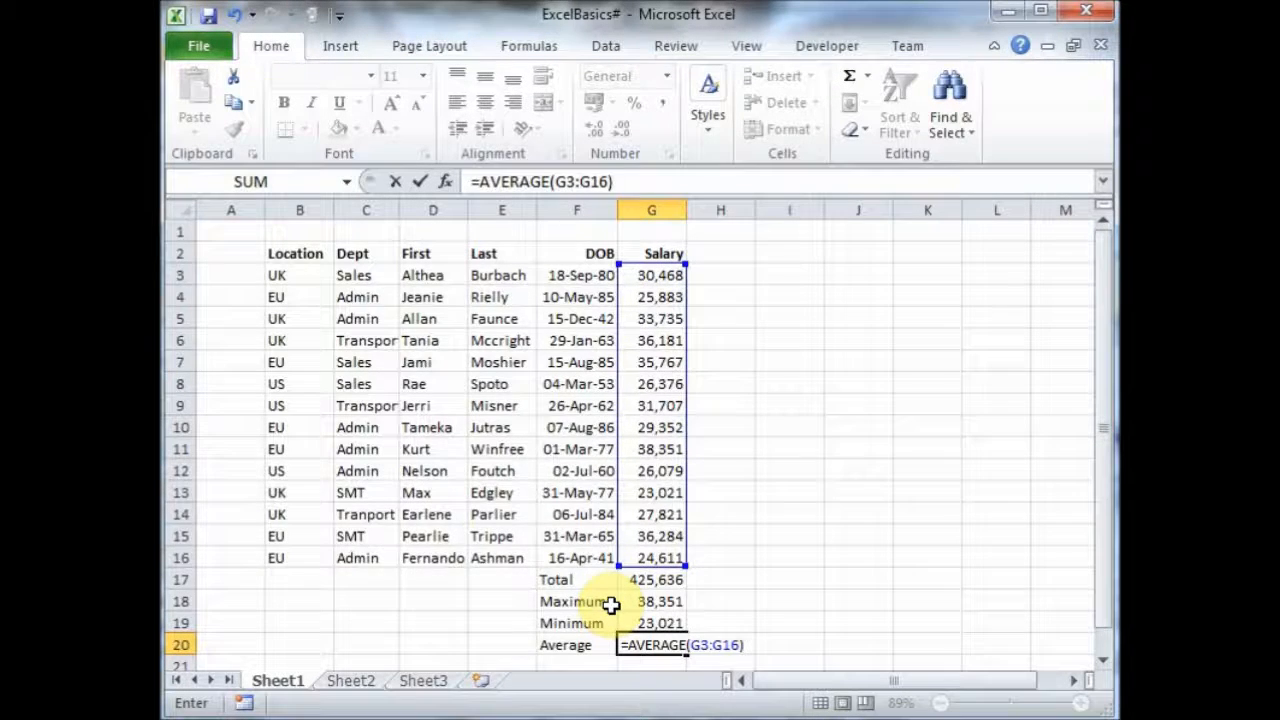
key("Return")
key("Up")
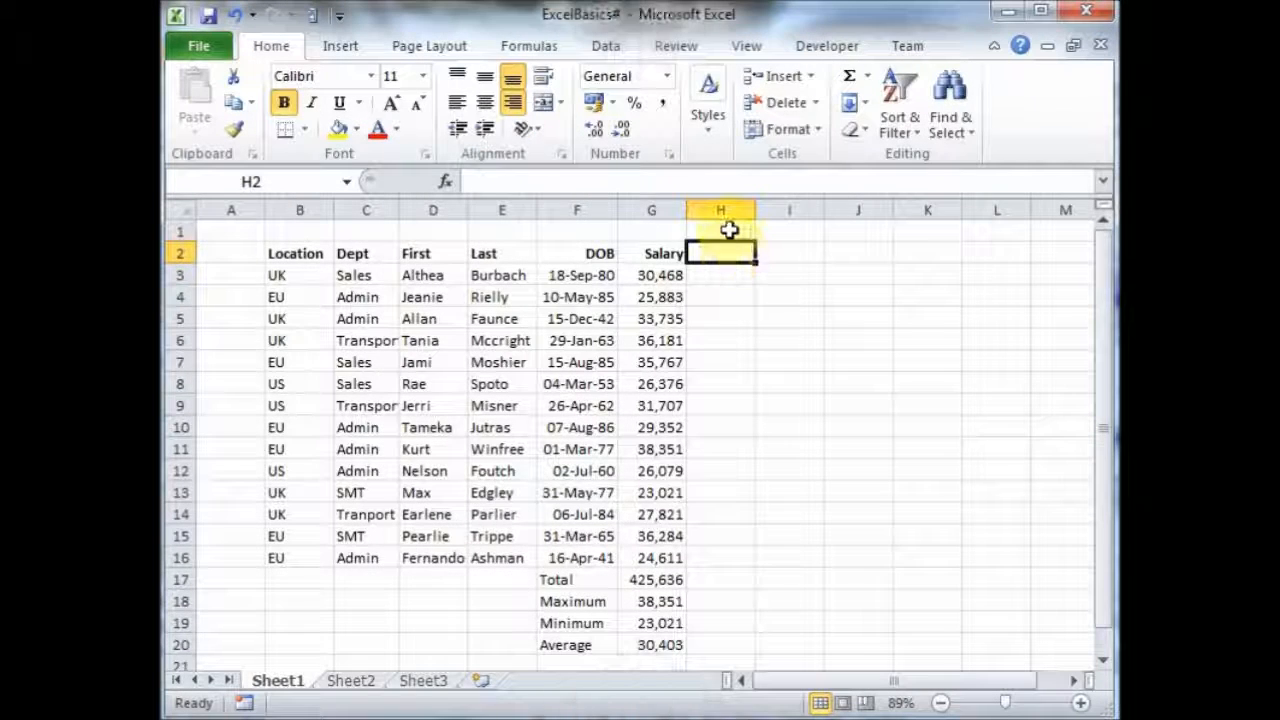
Add a bonus column with the heading "Bonus" in H1 and the rate 10 in H2.
left_click(729, 230)
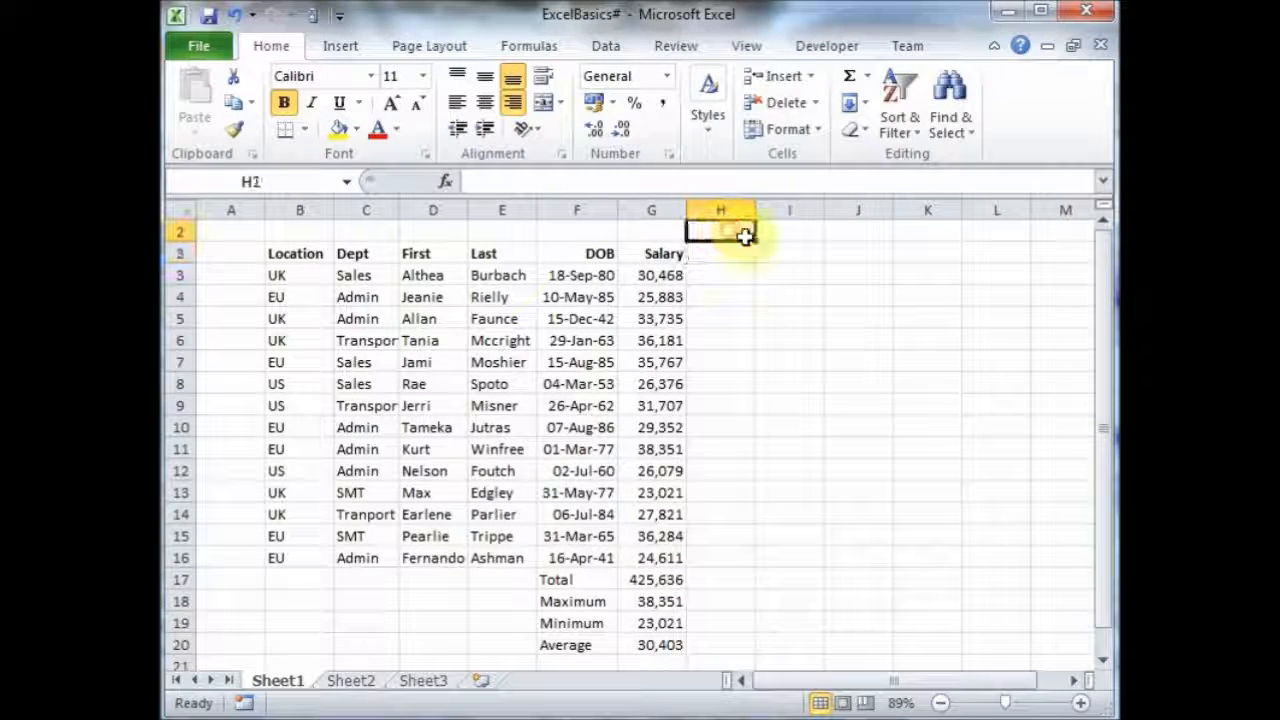
type("B")
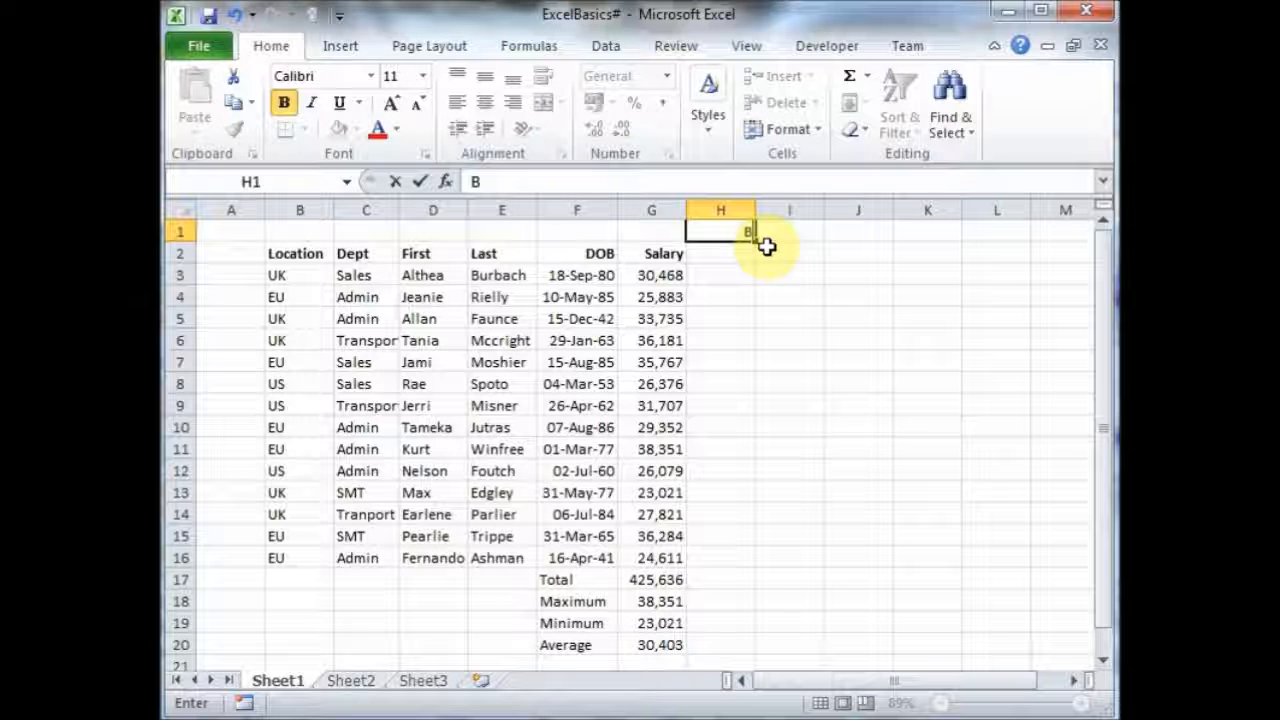
type("onus")
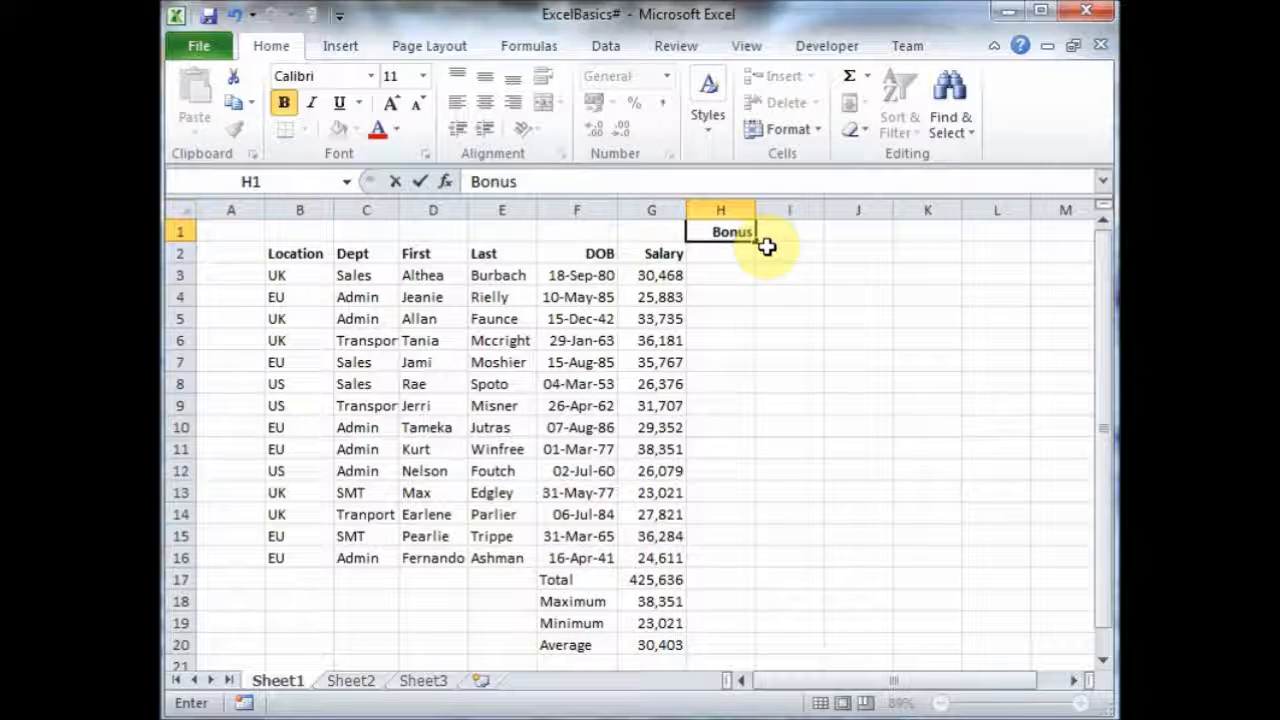
left_click(737, 256)
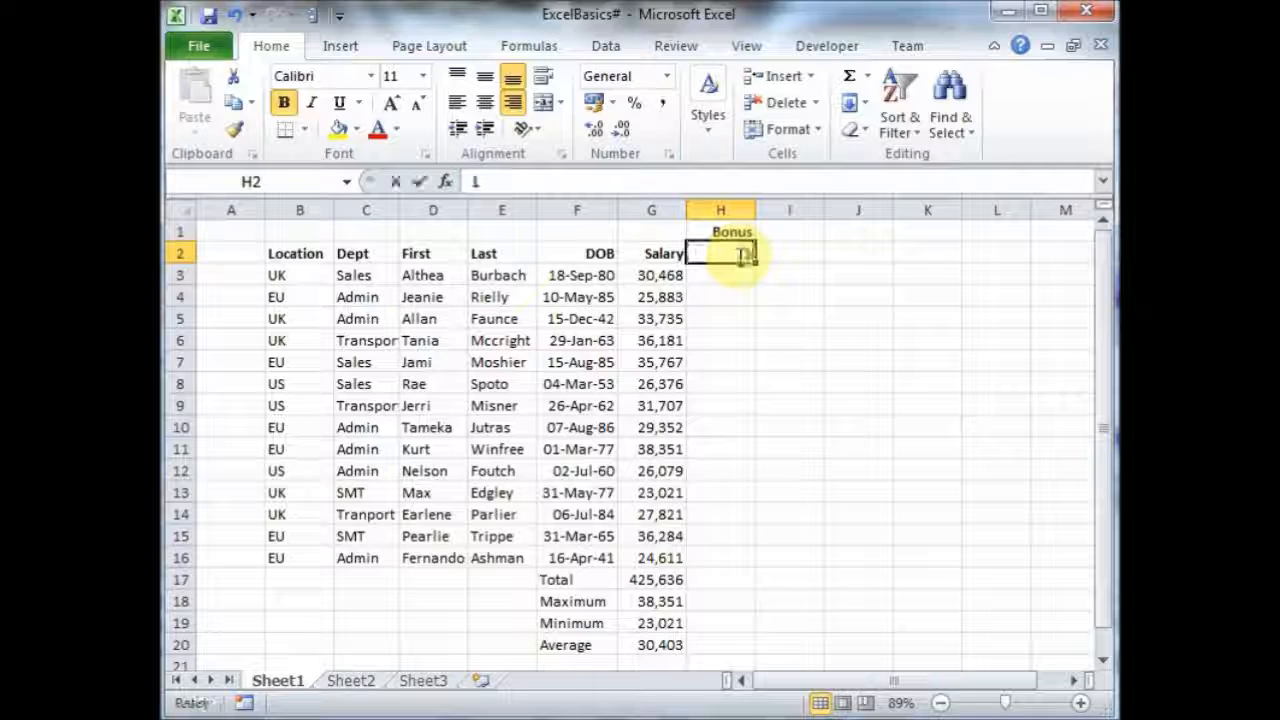
type("1")
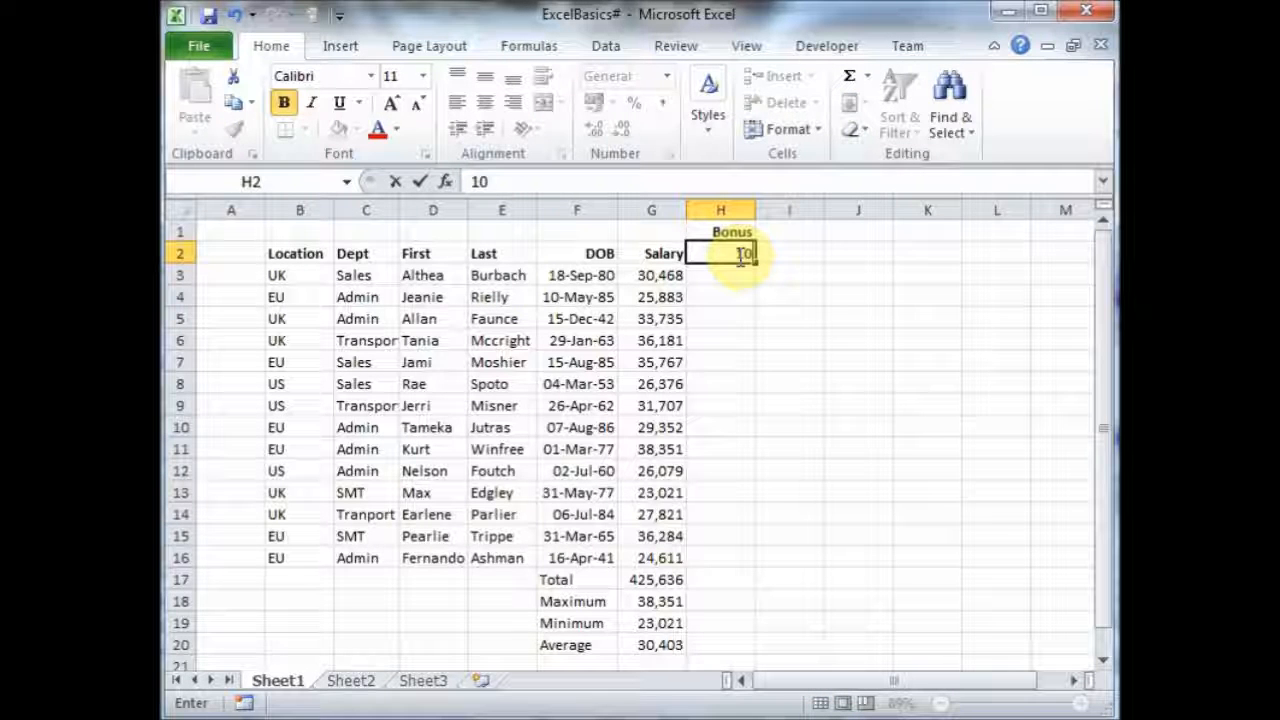
Calculate the first employee's bonus in H3 with the formula =G3*10/100.
left_click(740, 273)
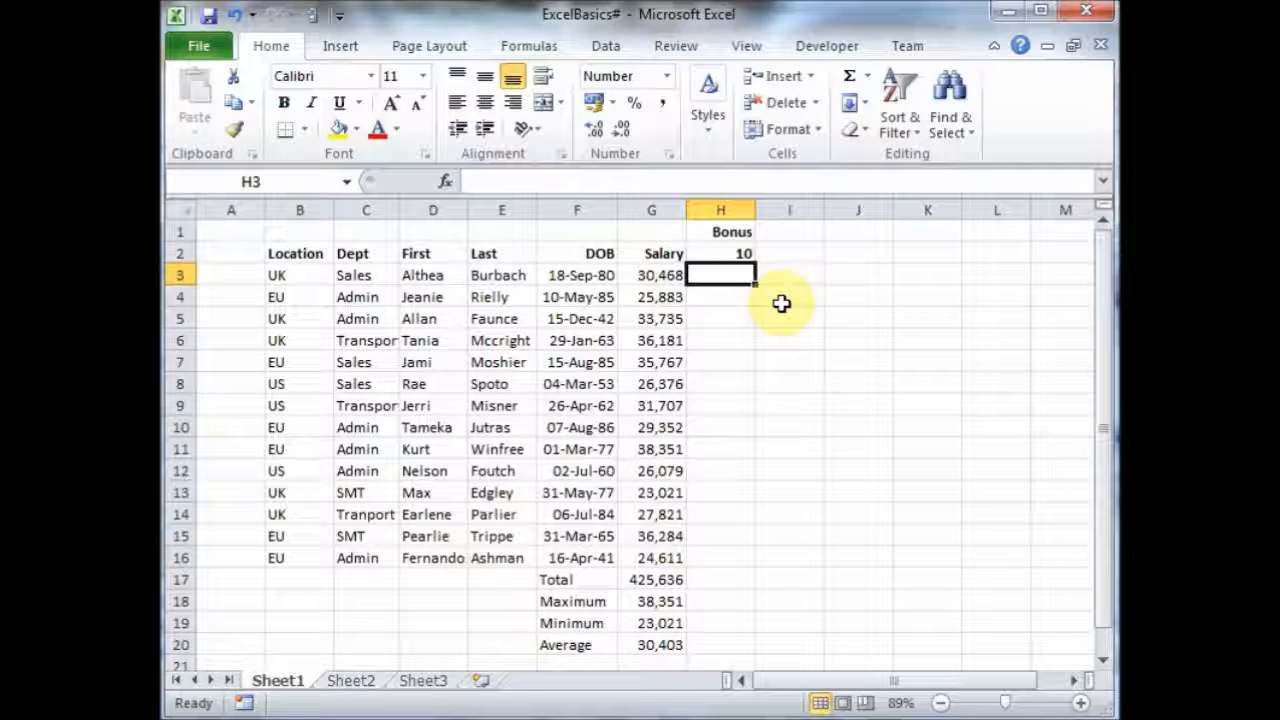
type("=")
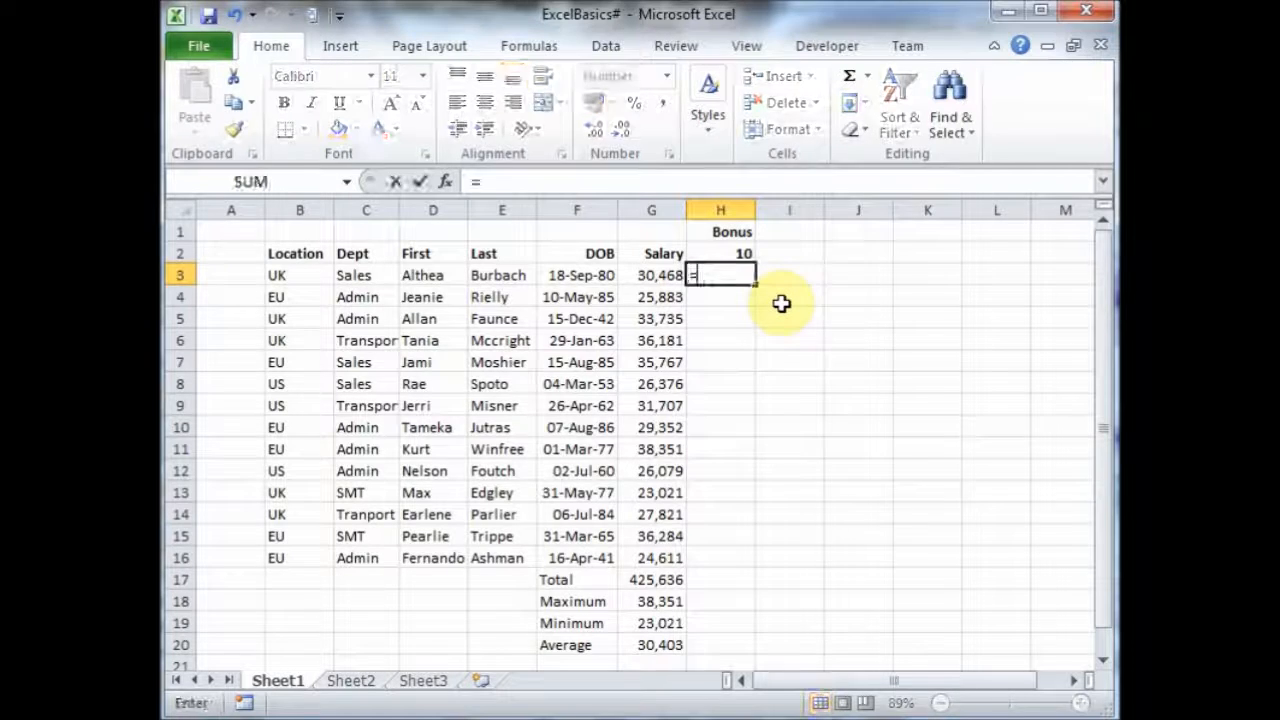
left_click(653, 276)
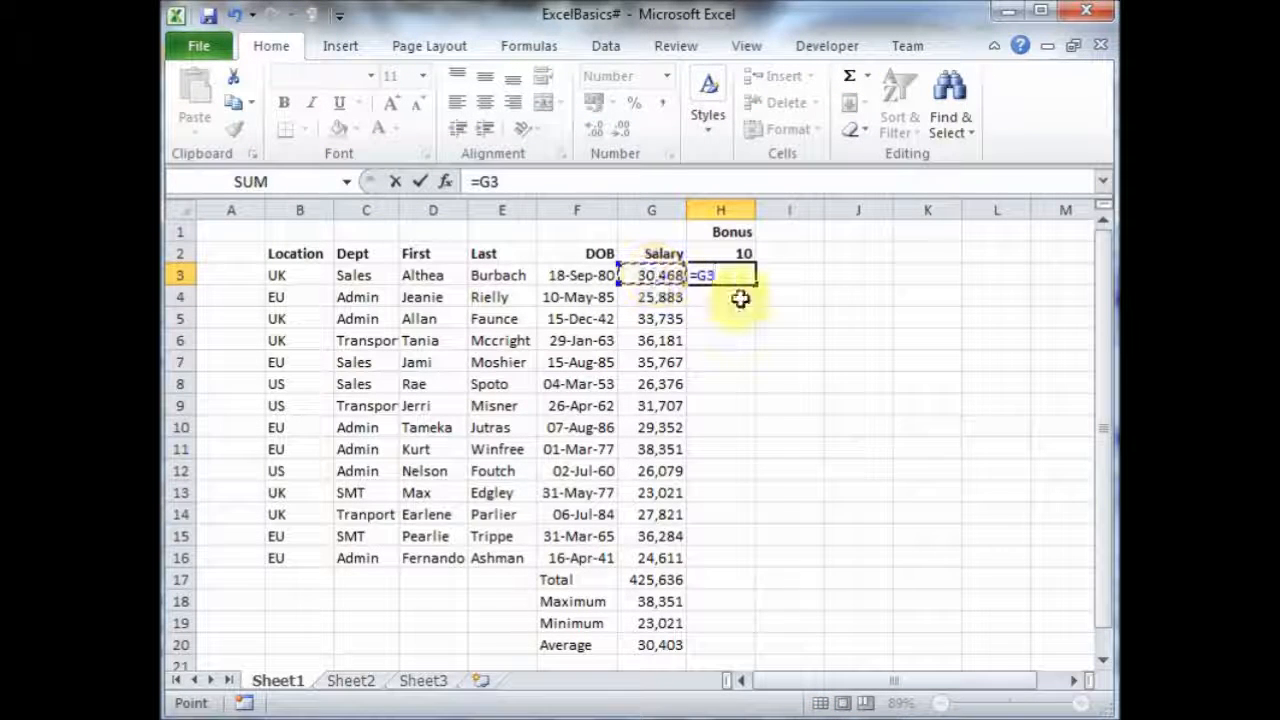
type("*")
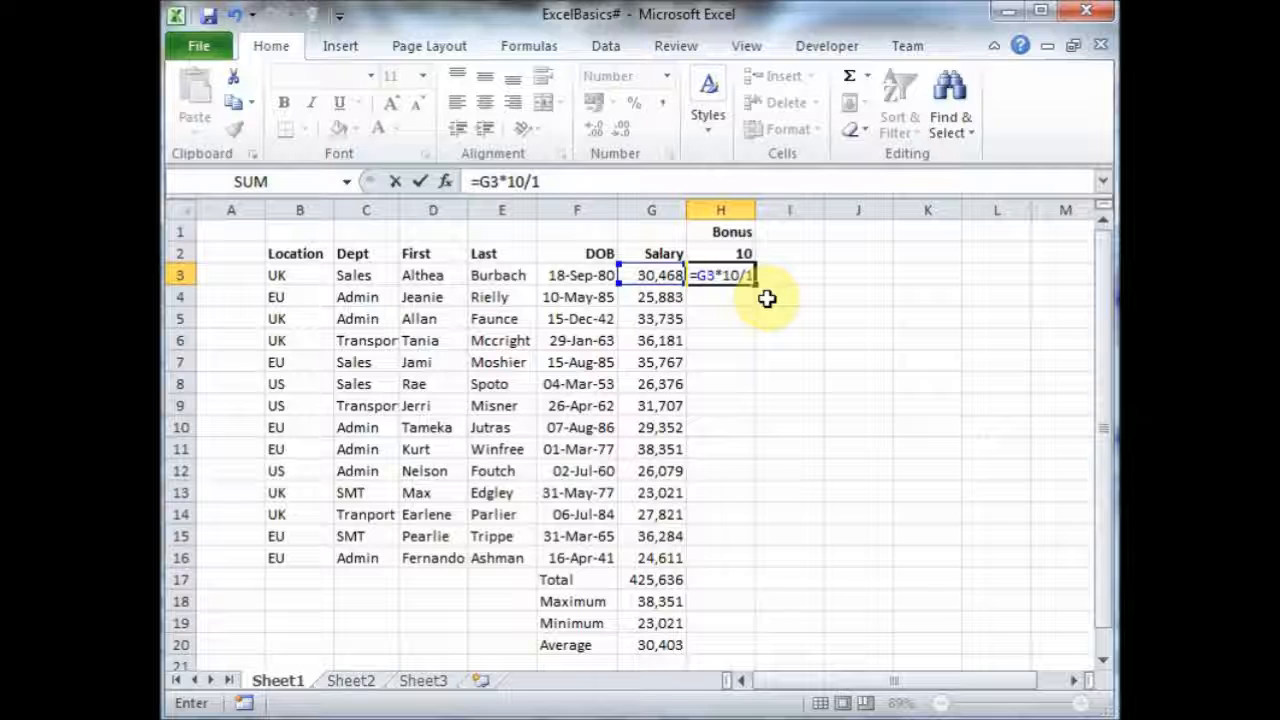
key("Return")
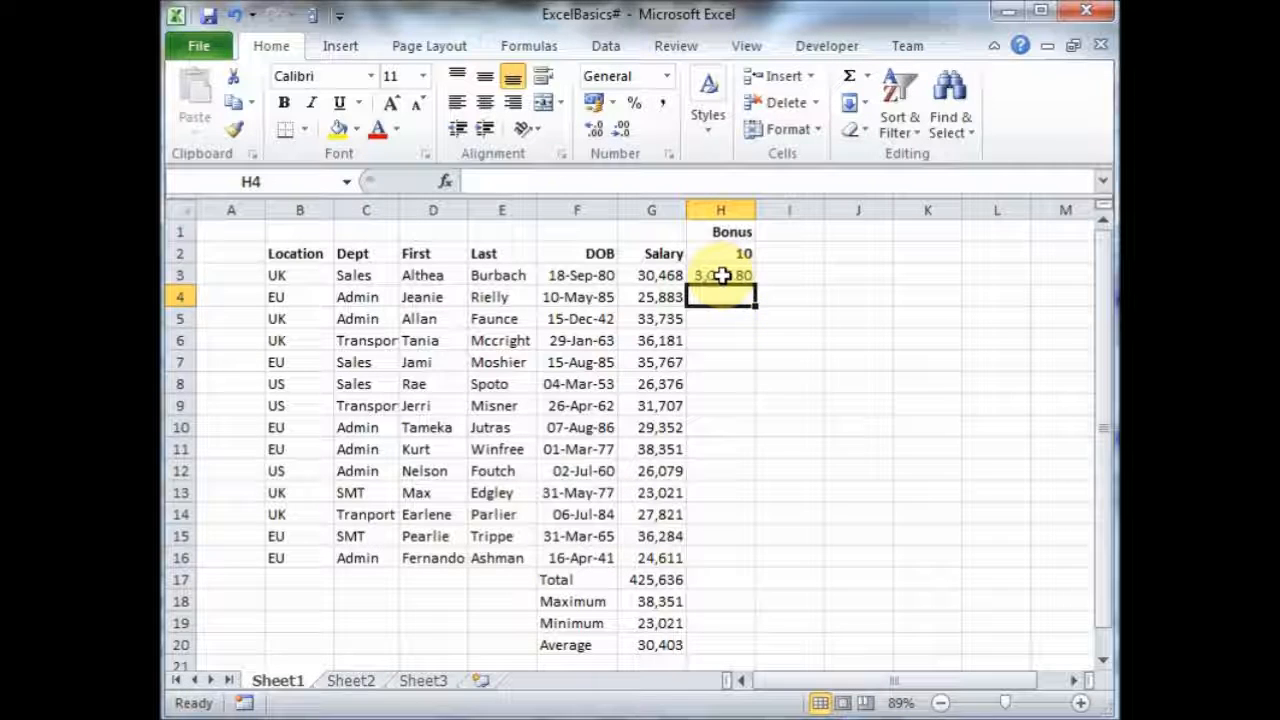
Copy the bonus formula from H3 down through H16 and check the formulas in H3, H4 and H16.
left_click(724, 277)
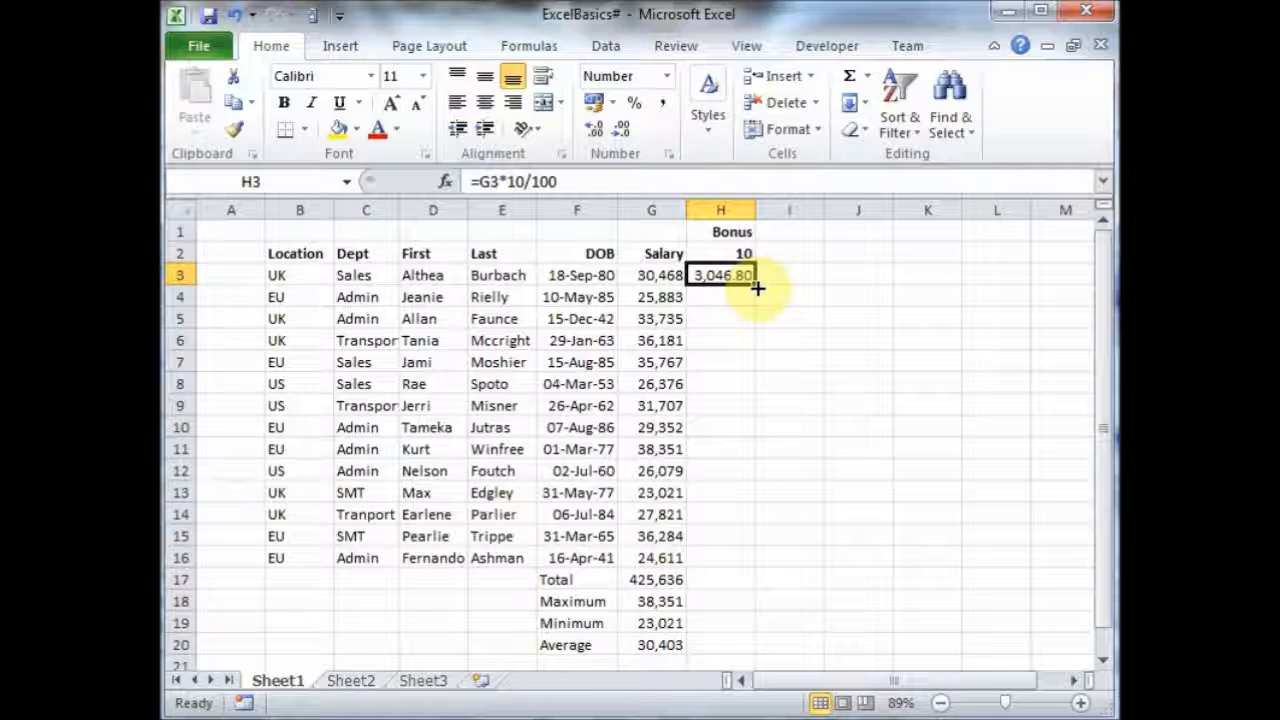
left_click_drag(757, 285, 771, 549)
left_click(800, 469)
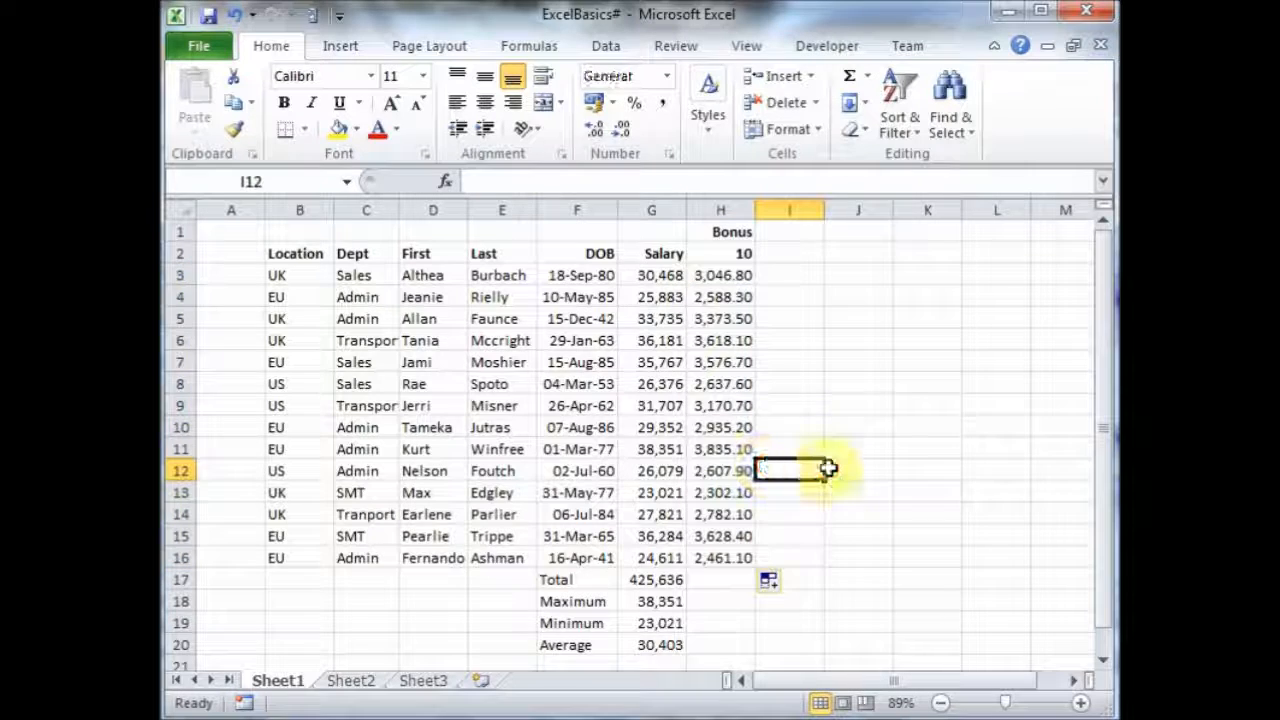
left_click(733, 276)
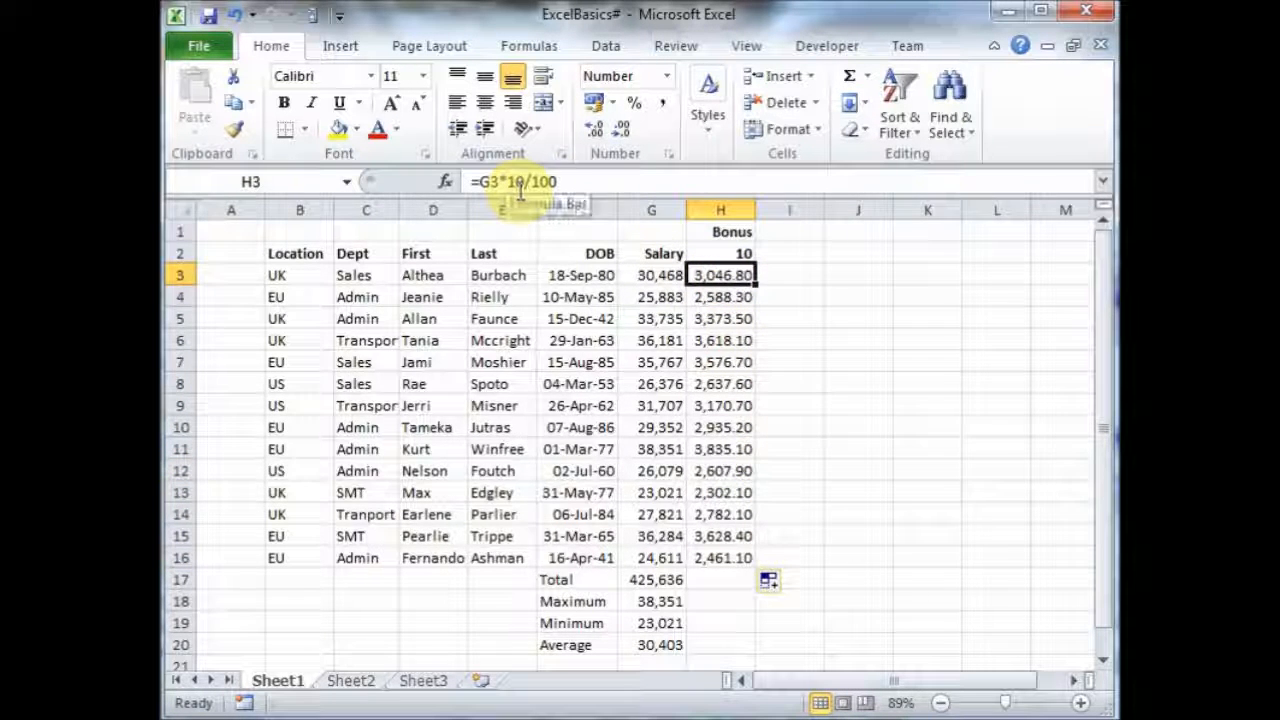
left_click(702, 297)
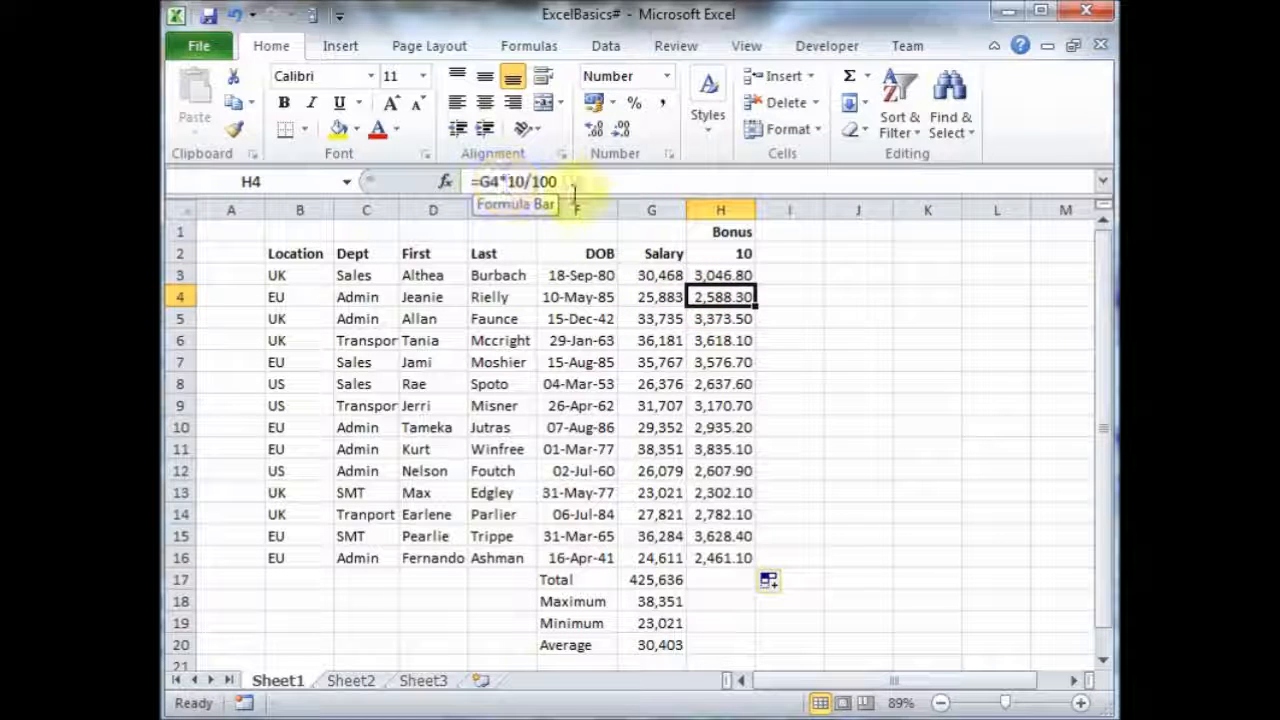
left_click(726, 556)
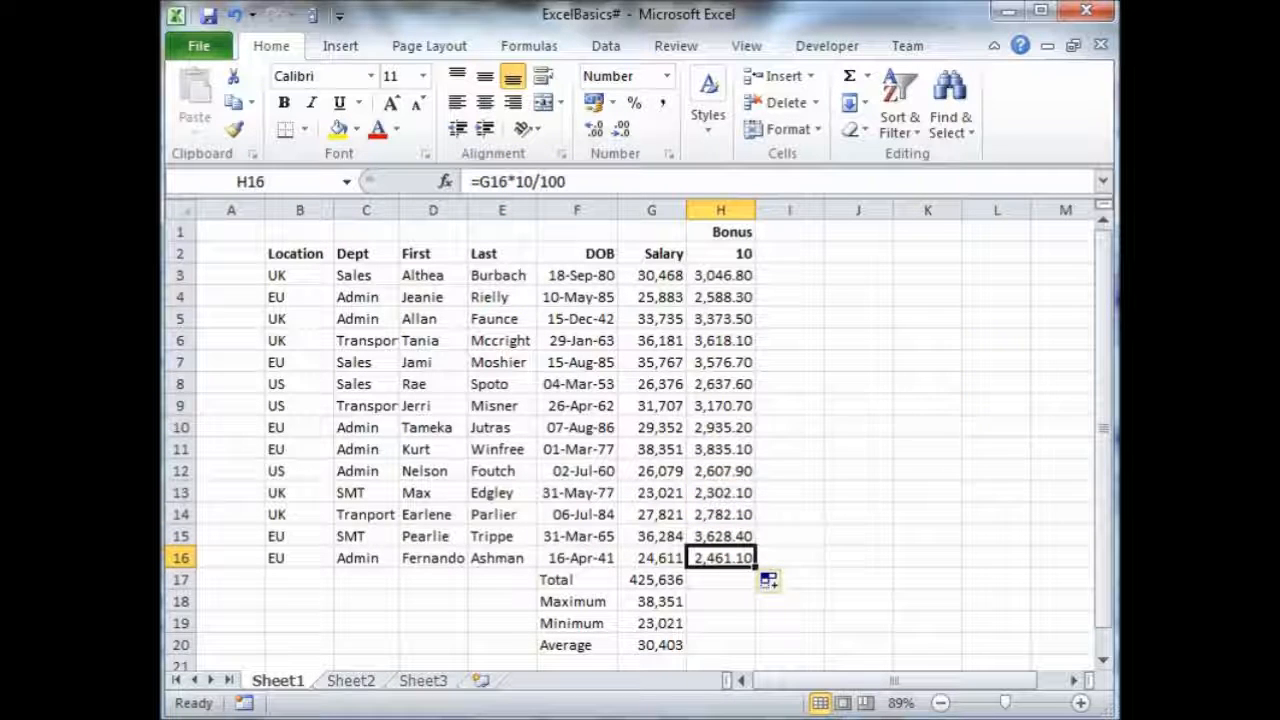
left_click(709, 275)
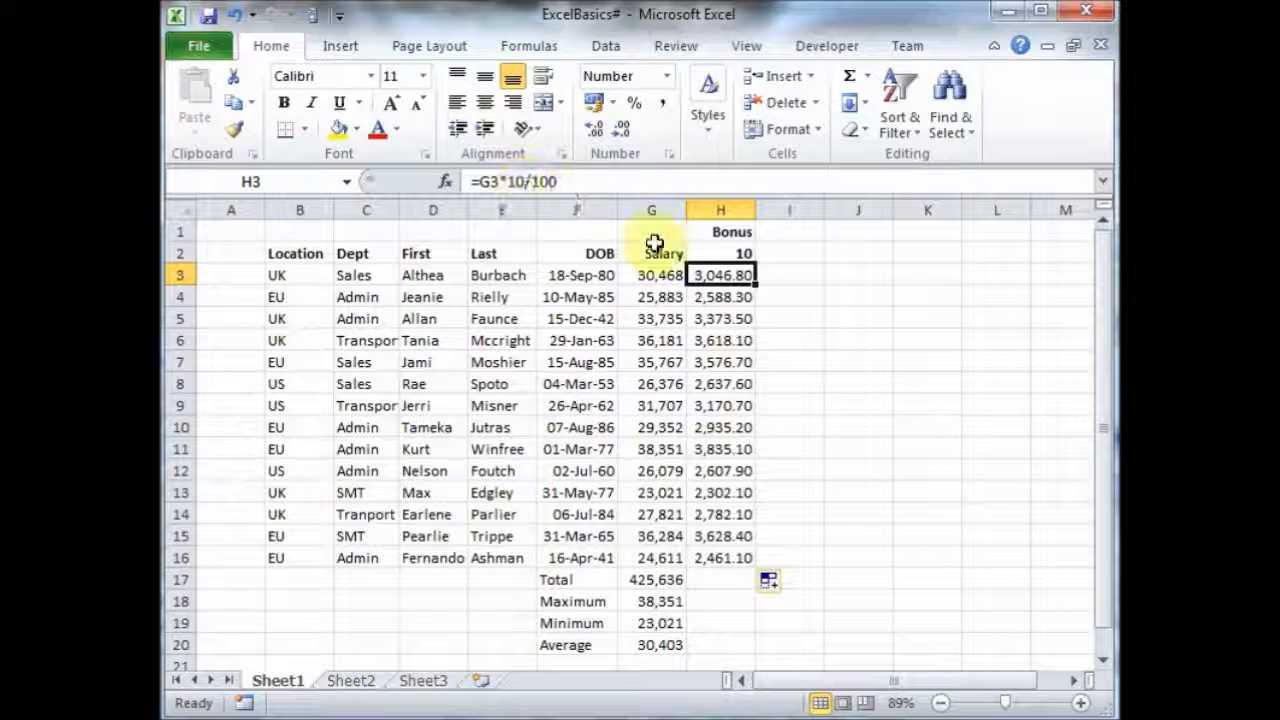
Set the bonus rate in H2 to 12.
left_click(728, 253)
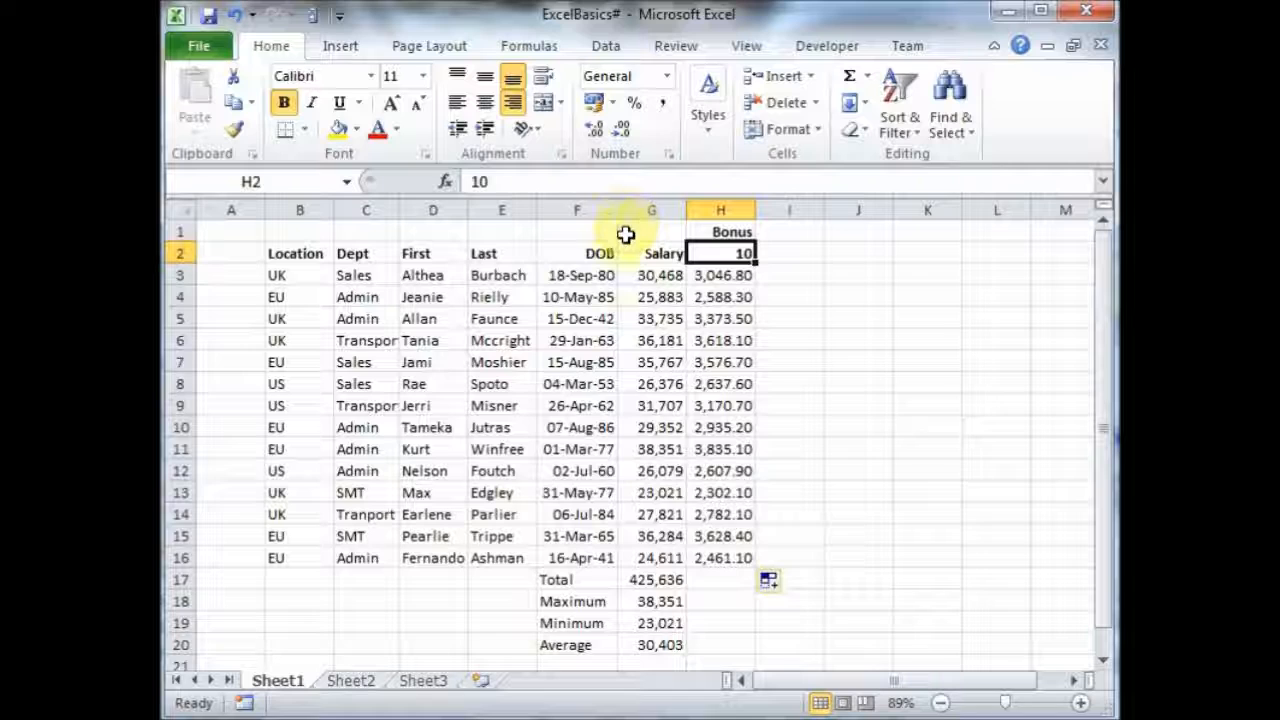
type("12")
key("Return")
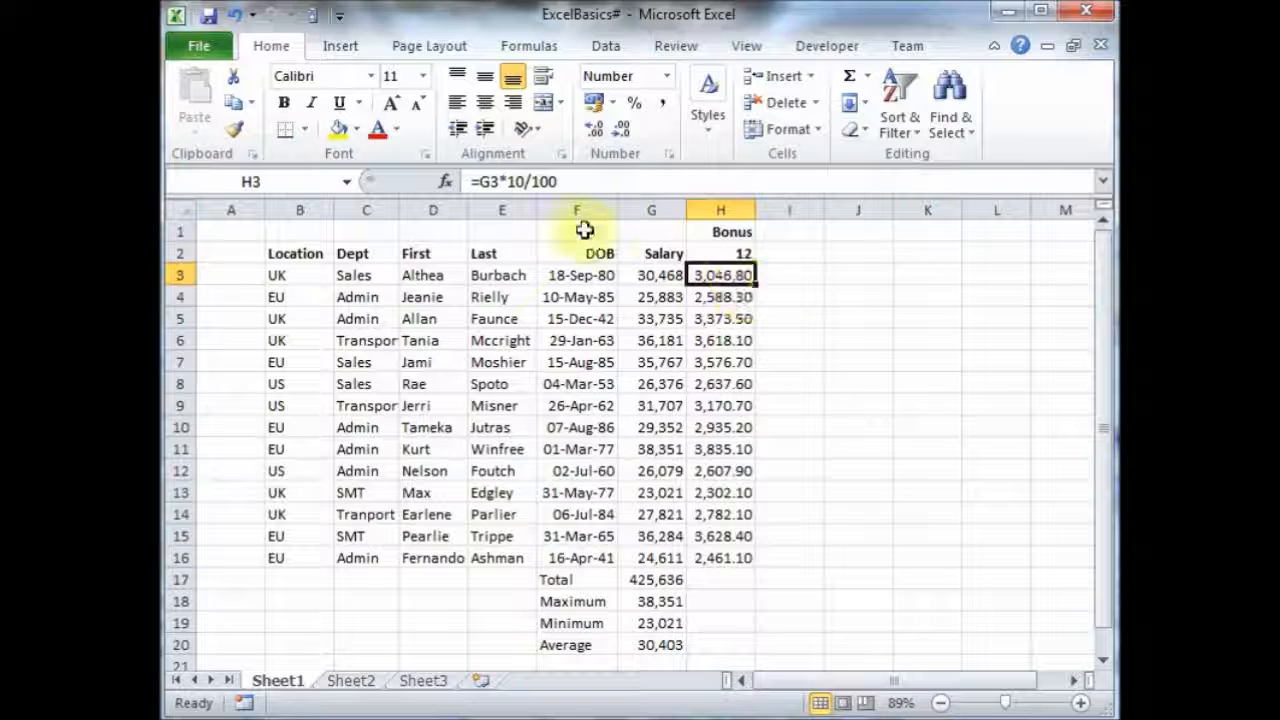
Replace the fixed rate in the H3 bonus formula with a reference to the rate cell: =G3*H2/100.
left_click(524, 185)
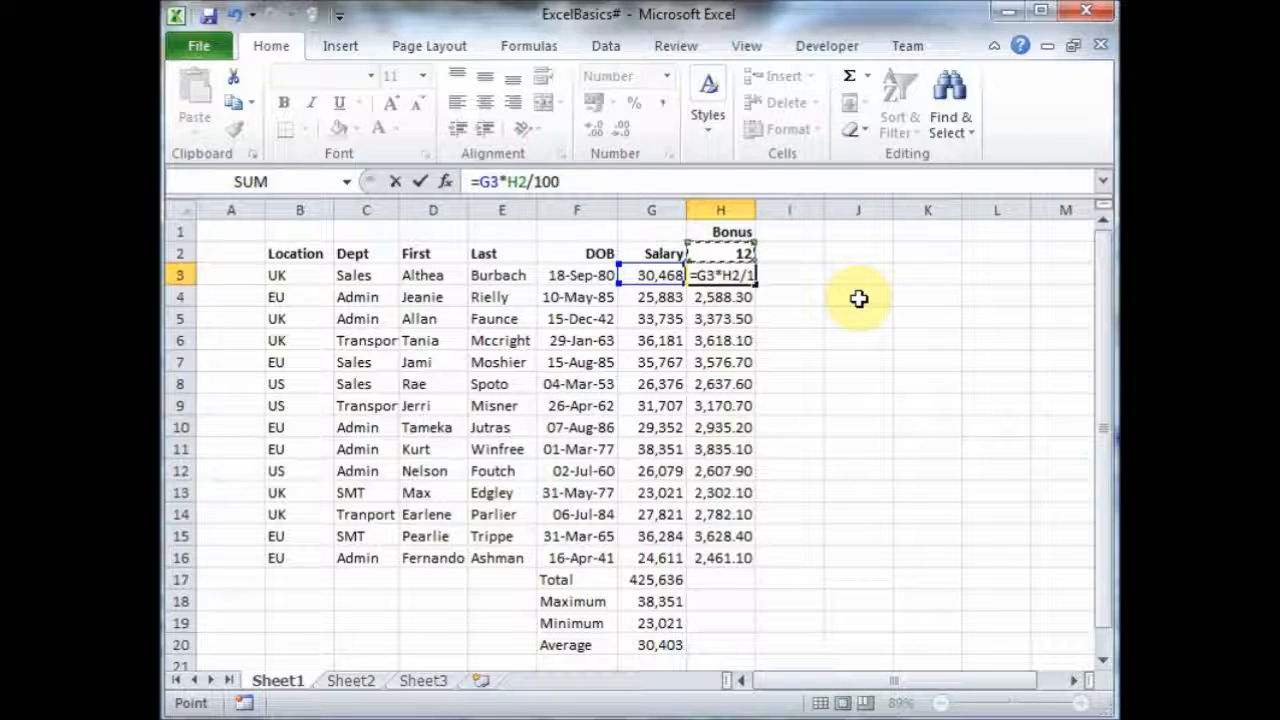
key("Return")
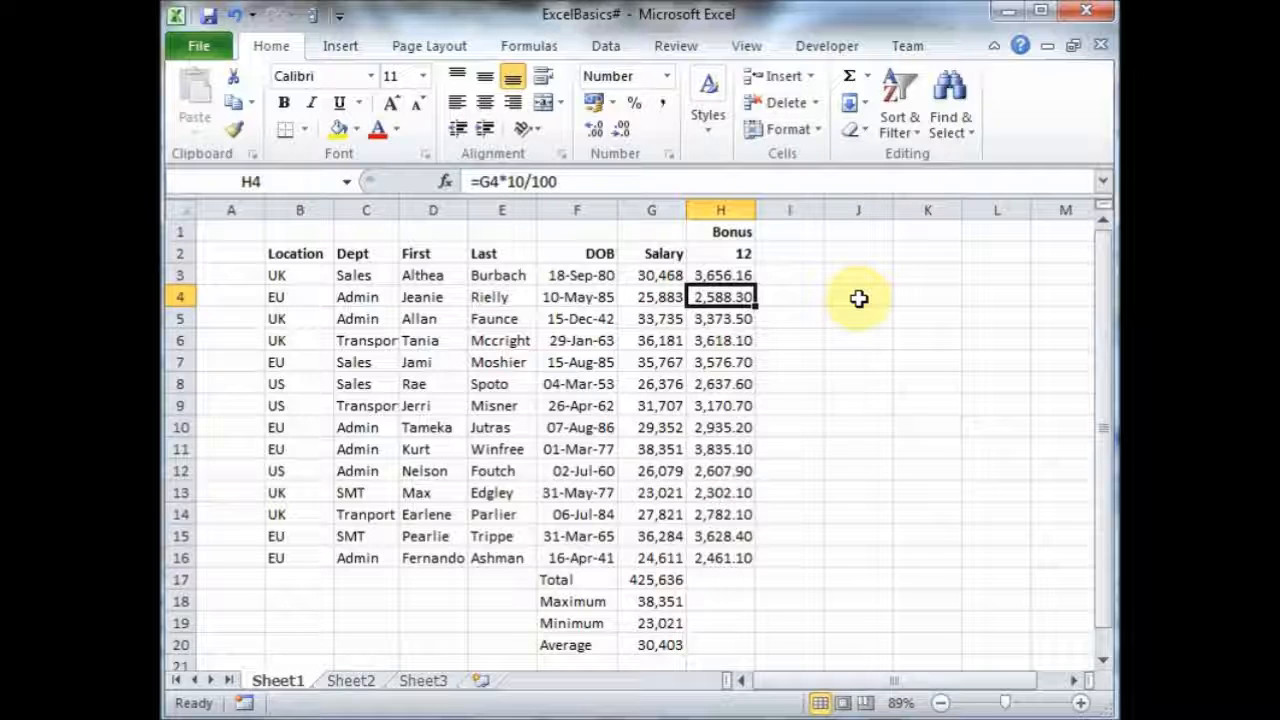
key("Up")
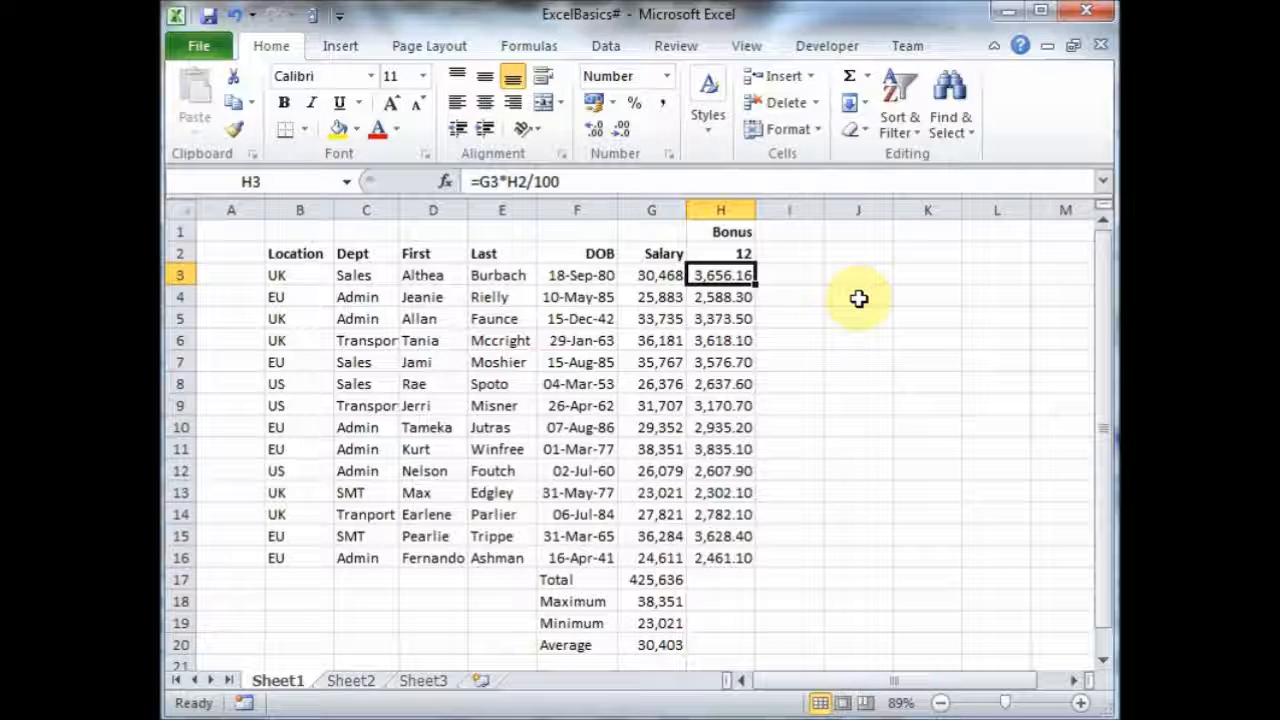
Compare the edited bonus formula in H3 with the formulas in the rows just below it.
key("Down")
key("Up")
key("Down")
key("Down")
key("Up")
key("Up")
Test the linked bonus formula by setting the rate in H2 to 20, and restore it to 12.
key("Up")
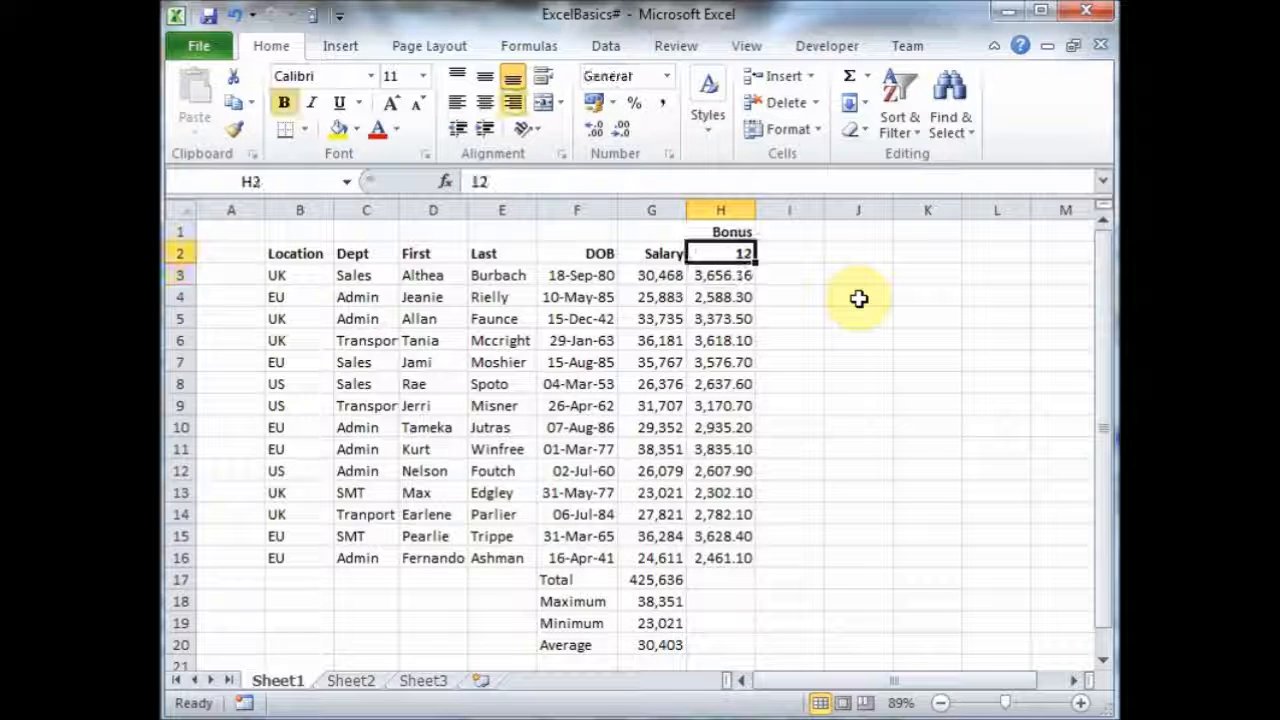
type("2")
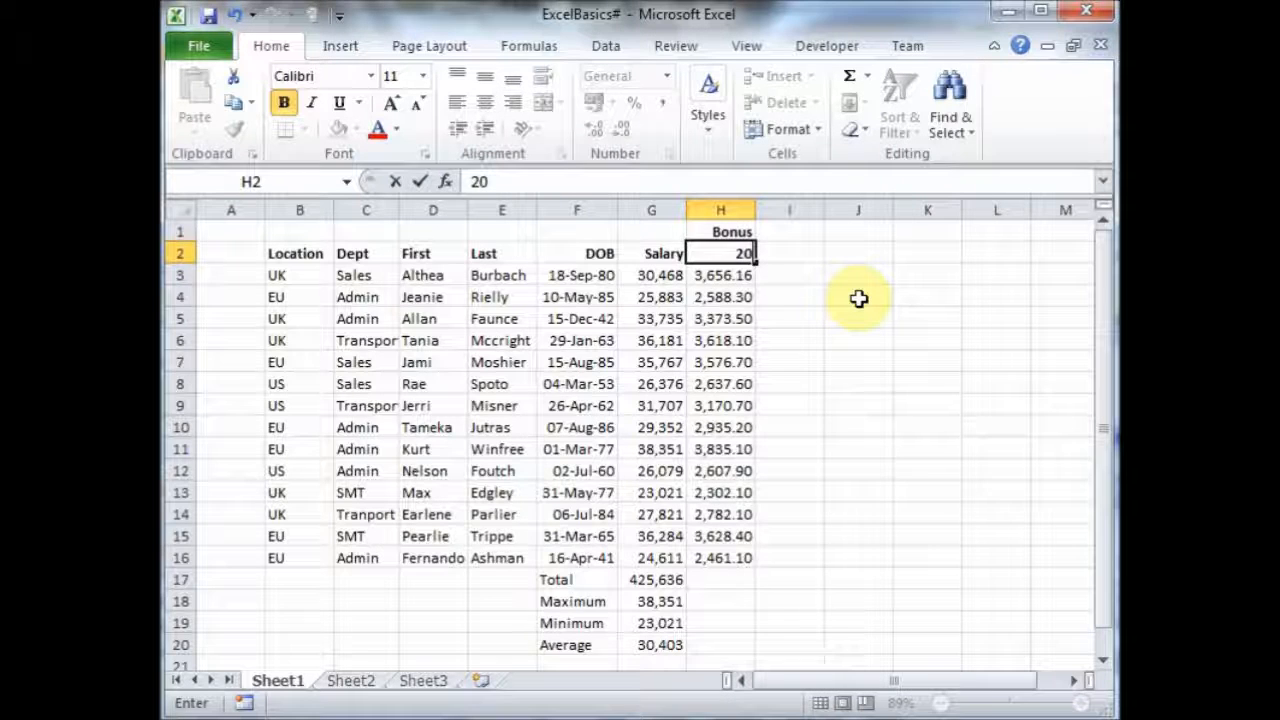
key("Return")
key("Up")
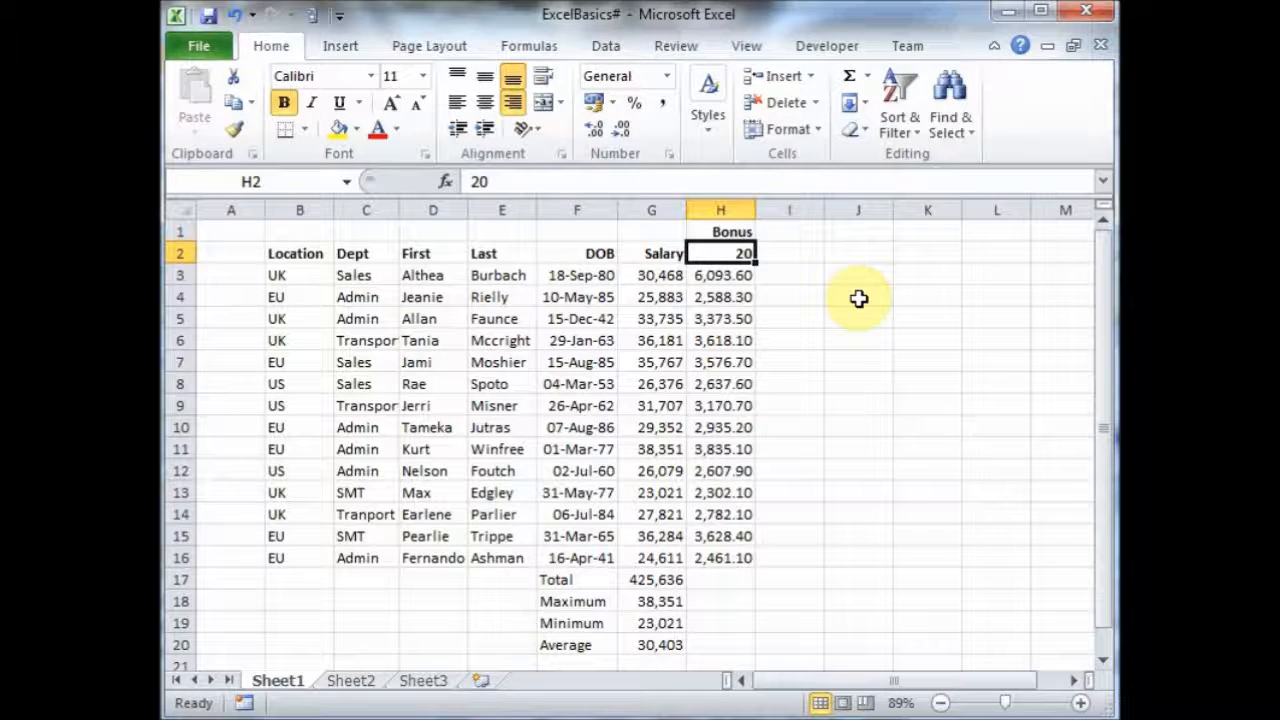
type("12")
key("Return")
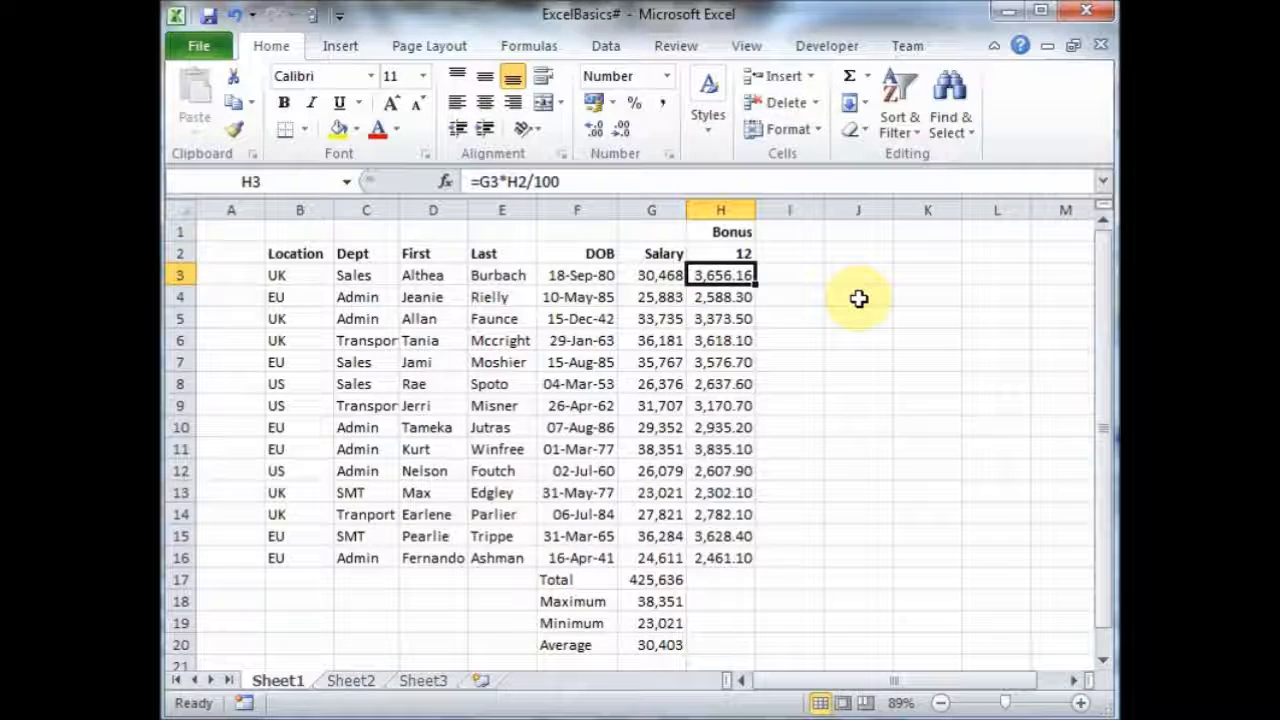
Copy the linked bonus formula from H3 down through H16.
key("Down")
key("Up")
key("Down")
key("Up")
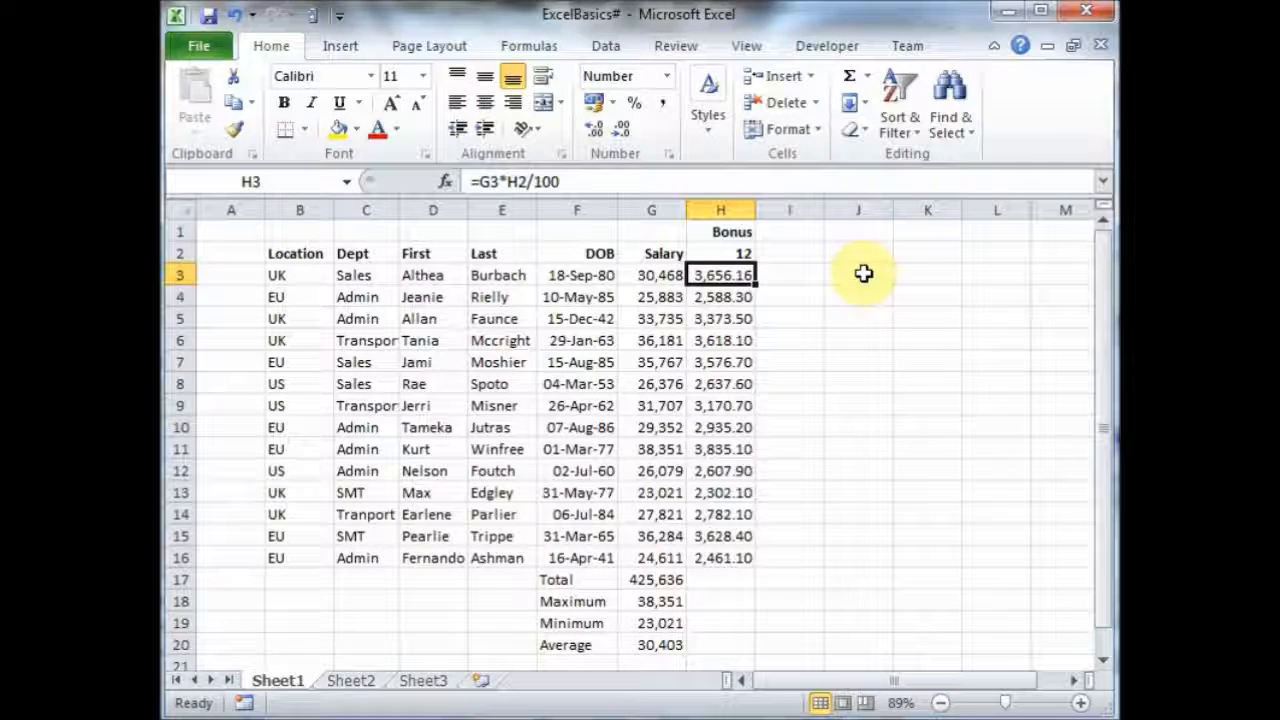
left_click_drag(755, 286, 765, 566)
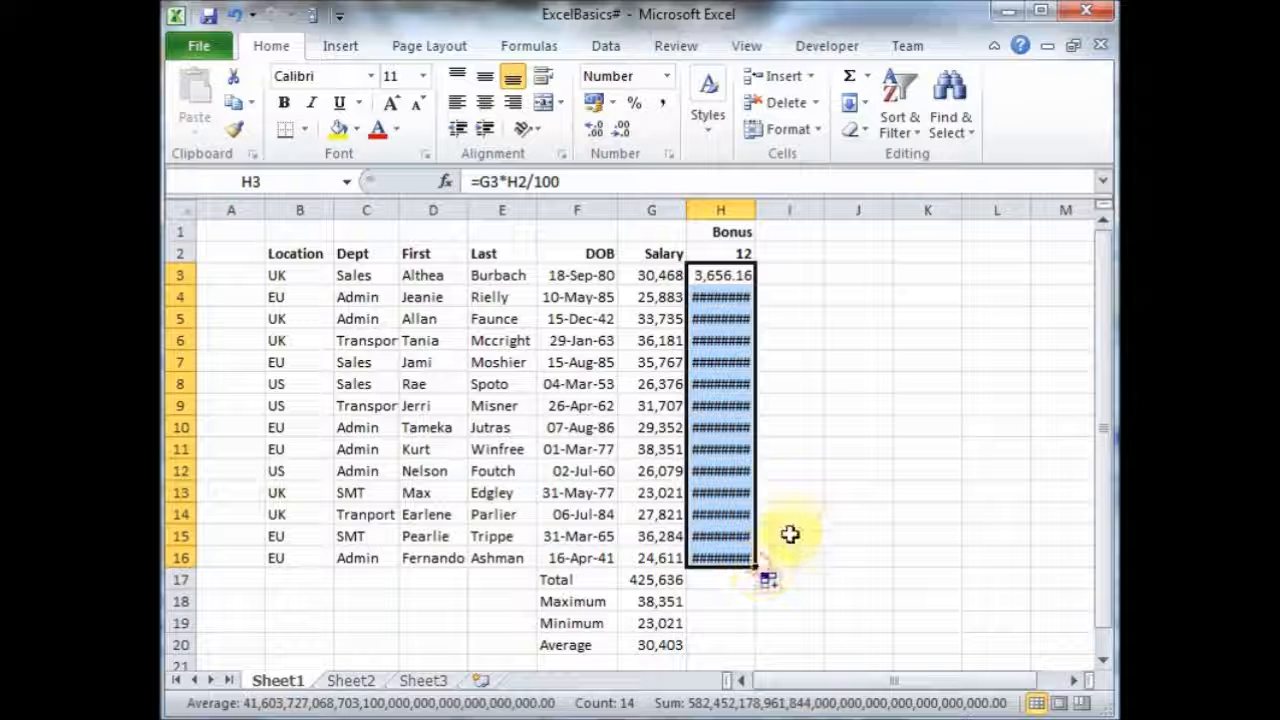
left_click(794, 527)
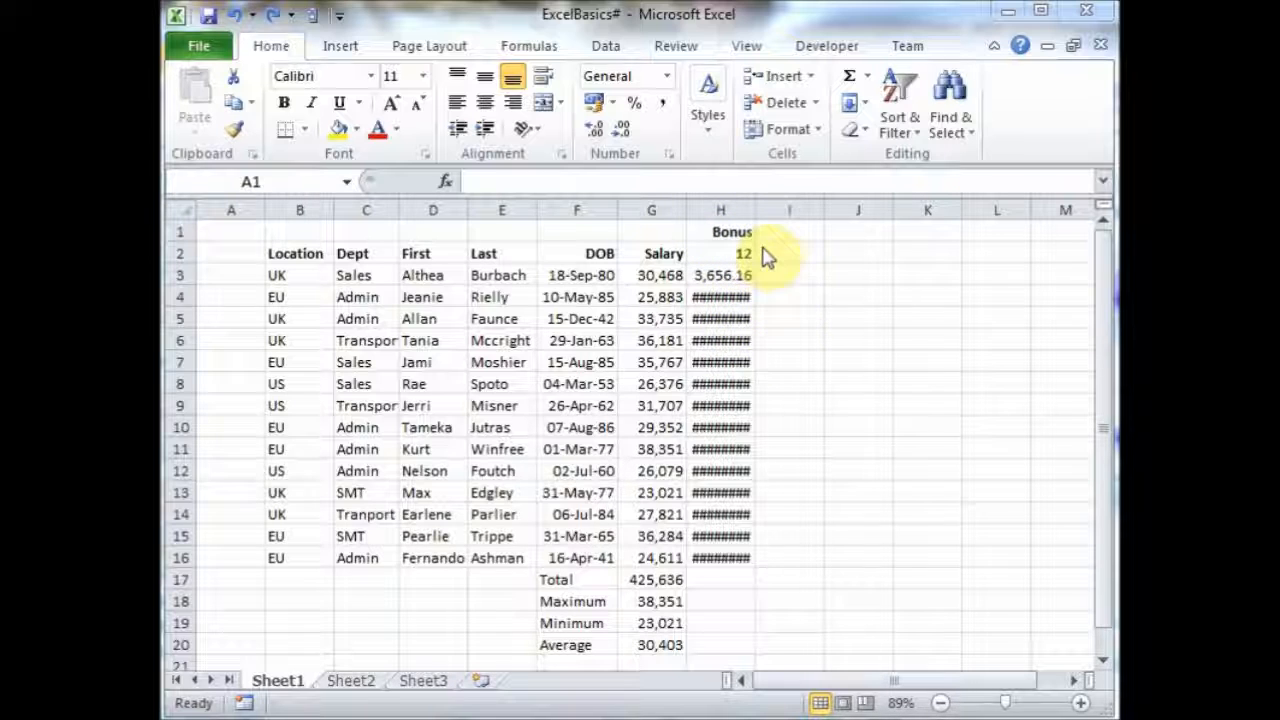
Widen the Bonus column H to fit its contents.
left_click(756, 213)
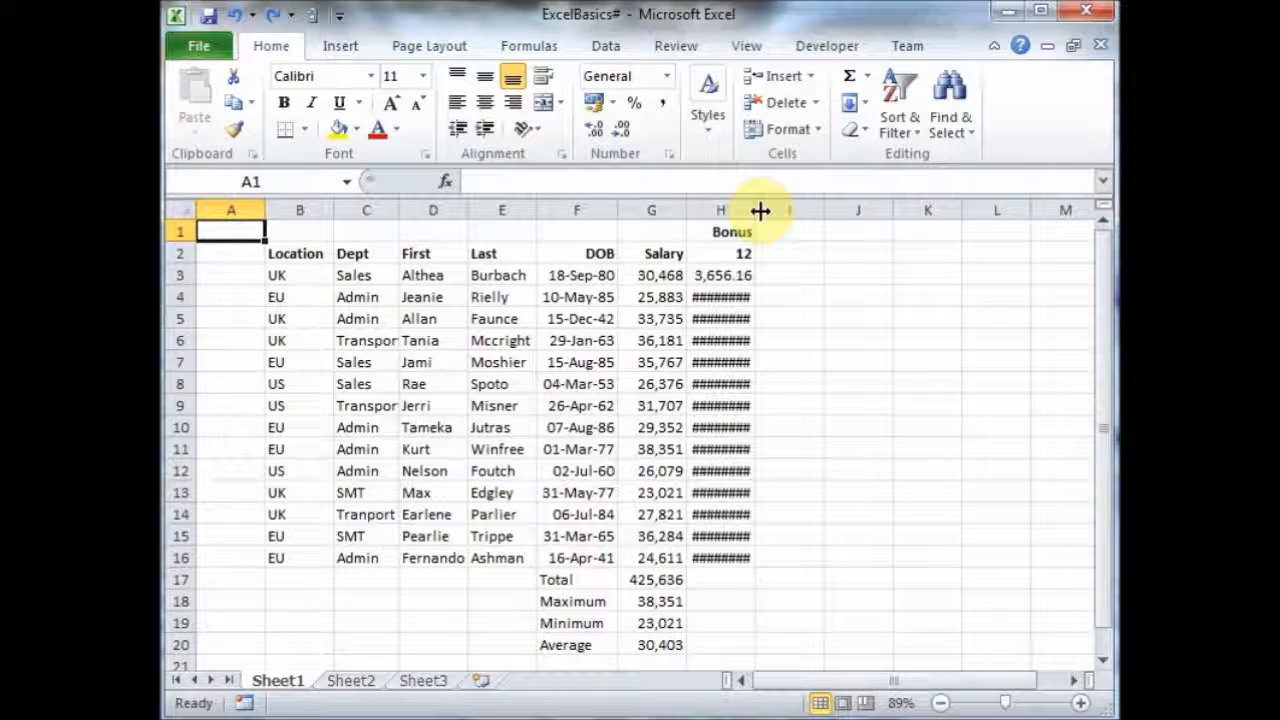
double_click(756, 211)
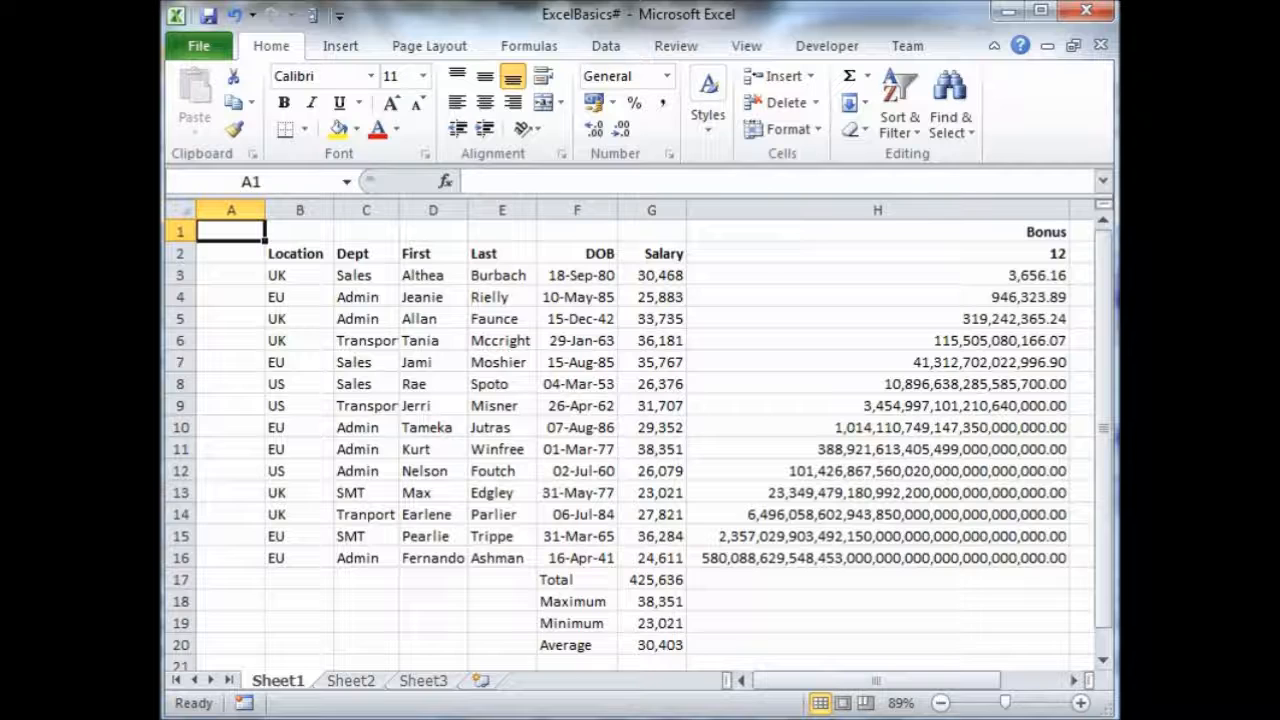
Examine which rate cell each copied bonus formula from H3 to H9 refers to.
left_click(1021, 279)
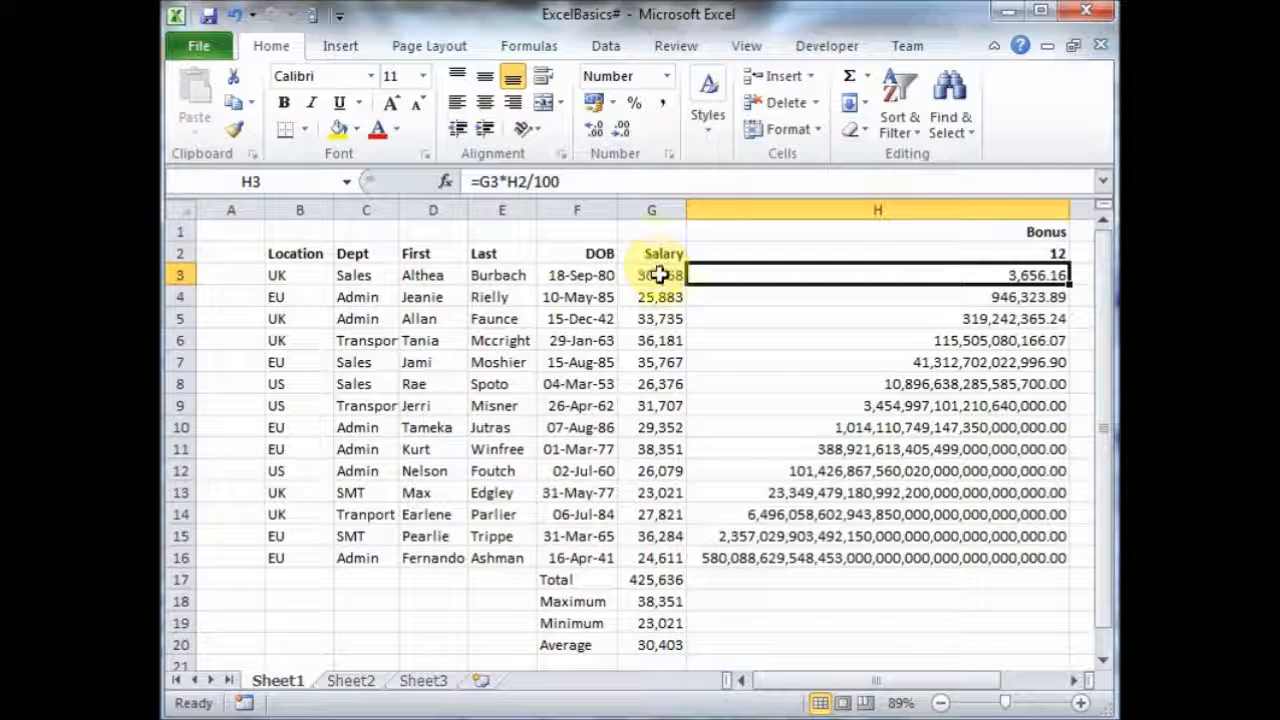
left_click(1010, 298)
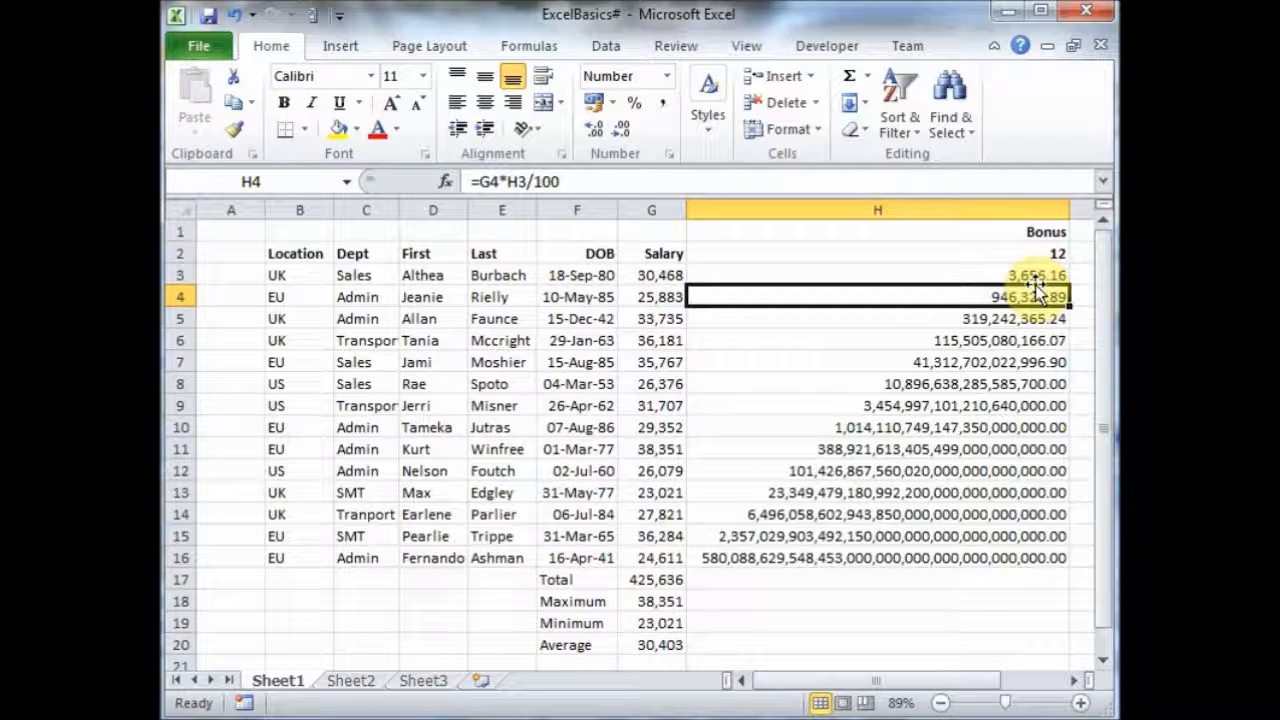
left_click(1040, 317)
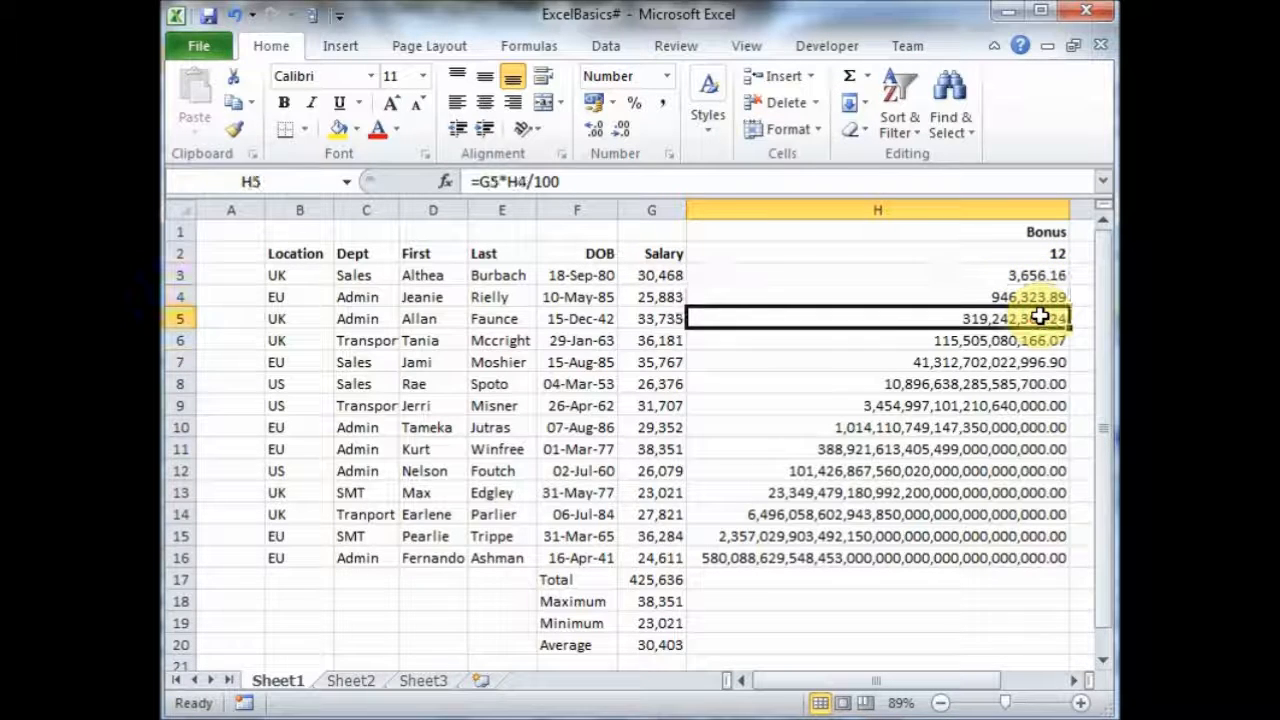
key("Down")
key("Down")
key("Down")
key("Down")
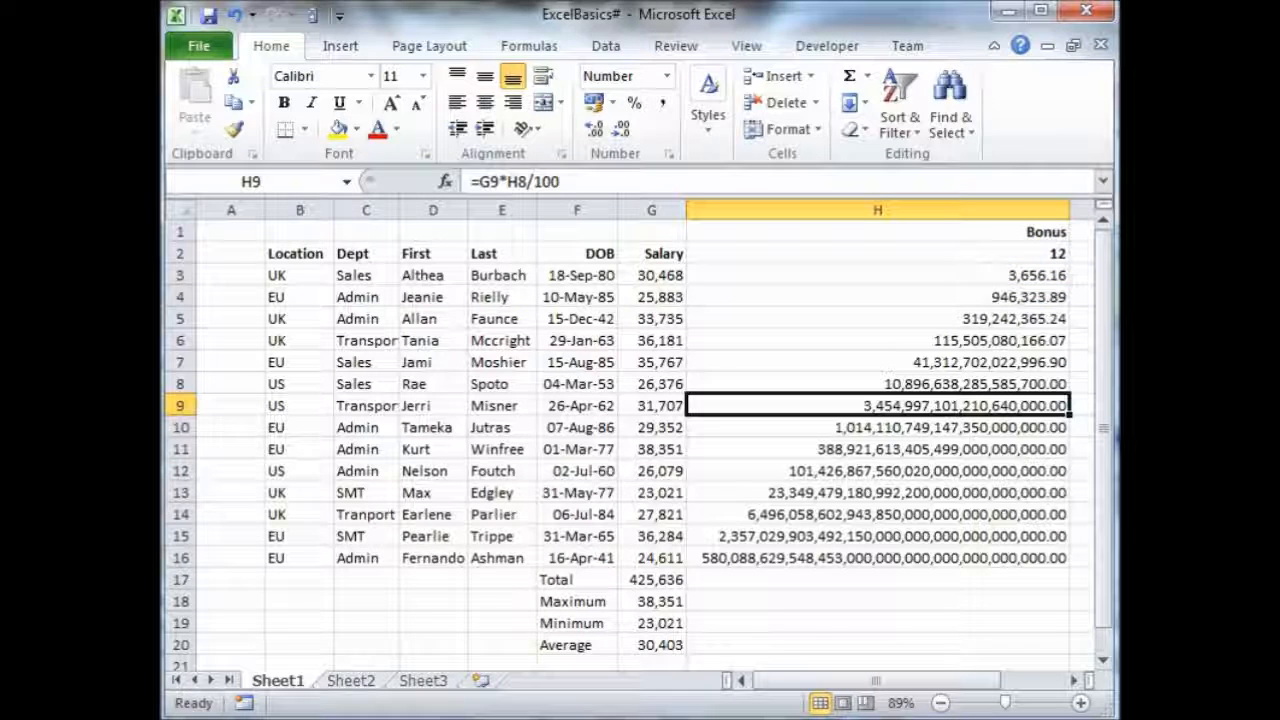
left_click(1060, 275)
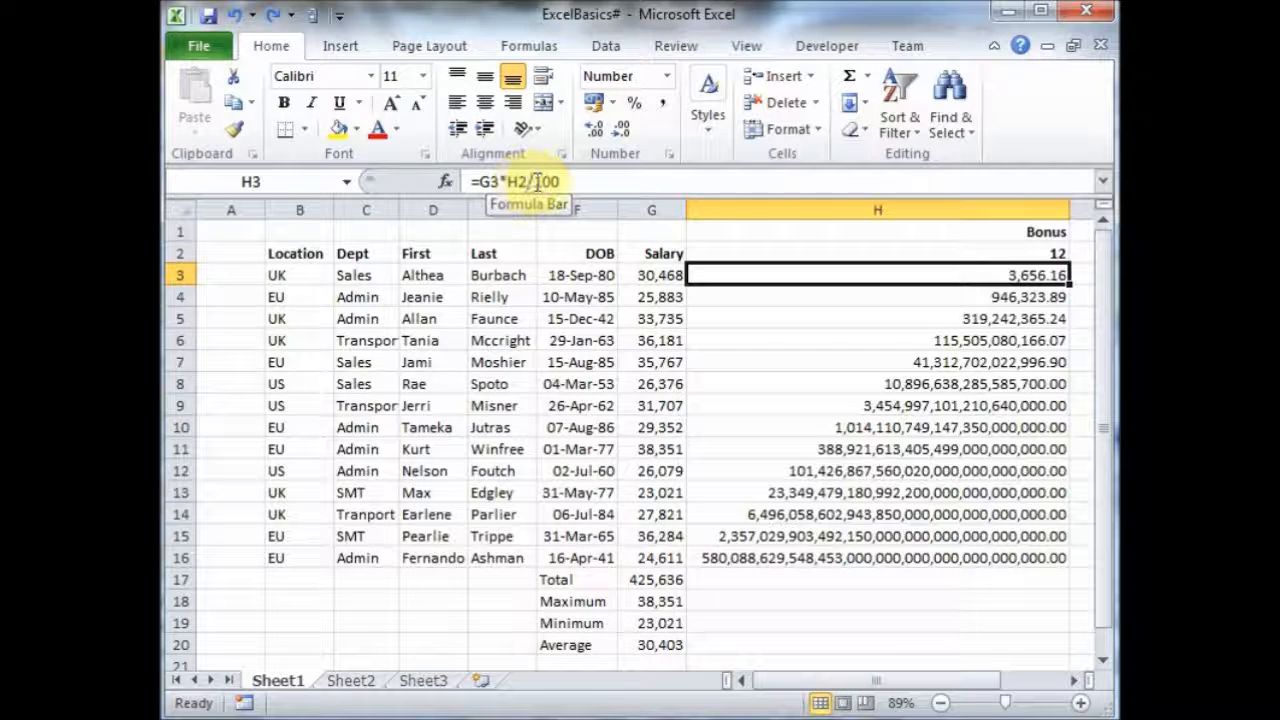
Fix the rate row in H3's bonus formula as =G3*H$2/100 and copy it down through H16.
left_click(521, 178)
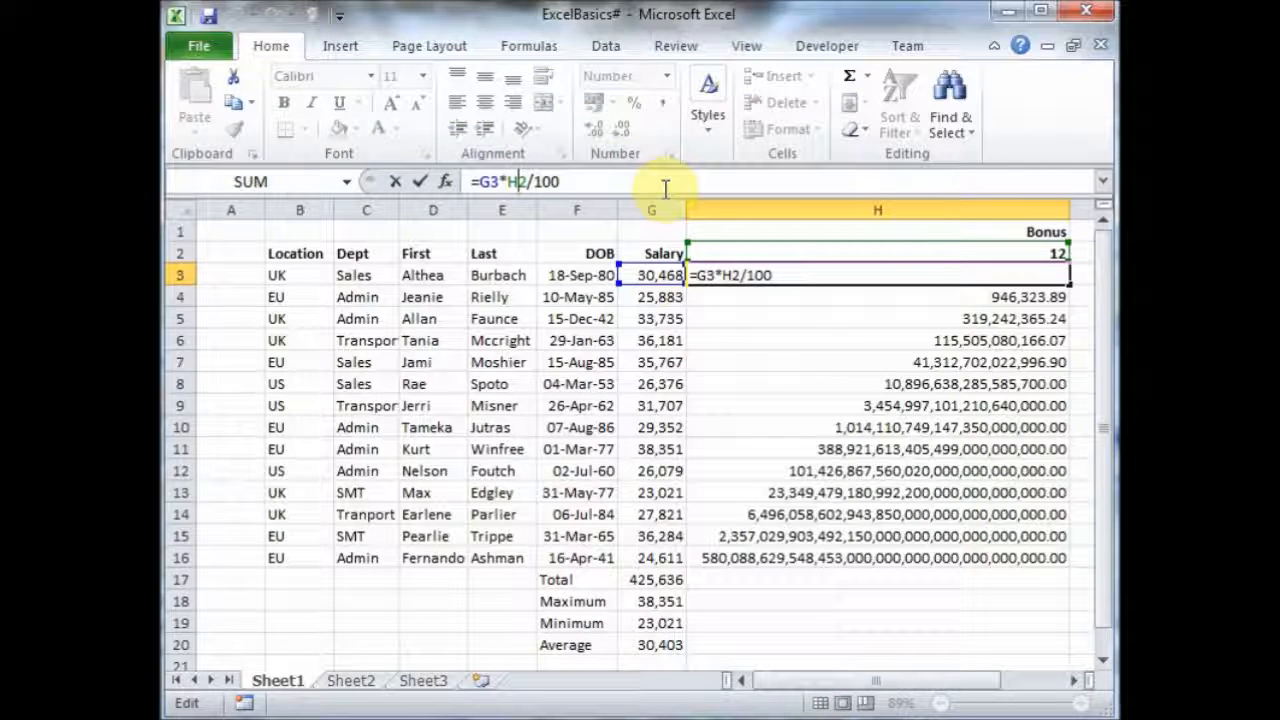
type("$")
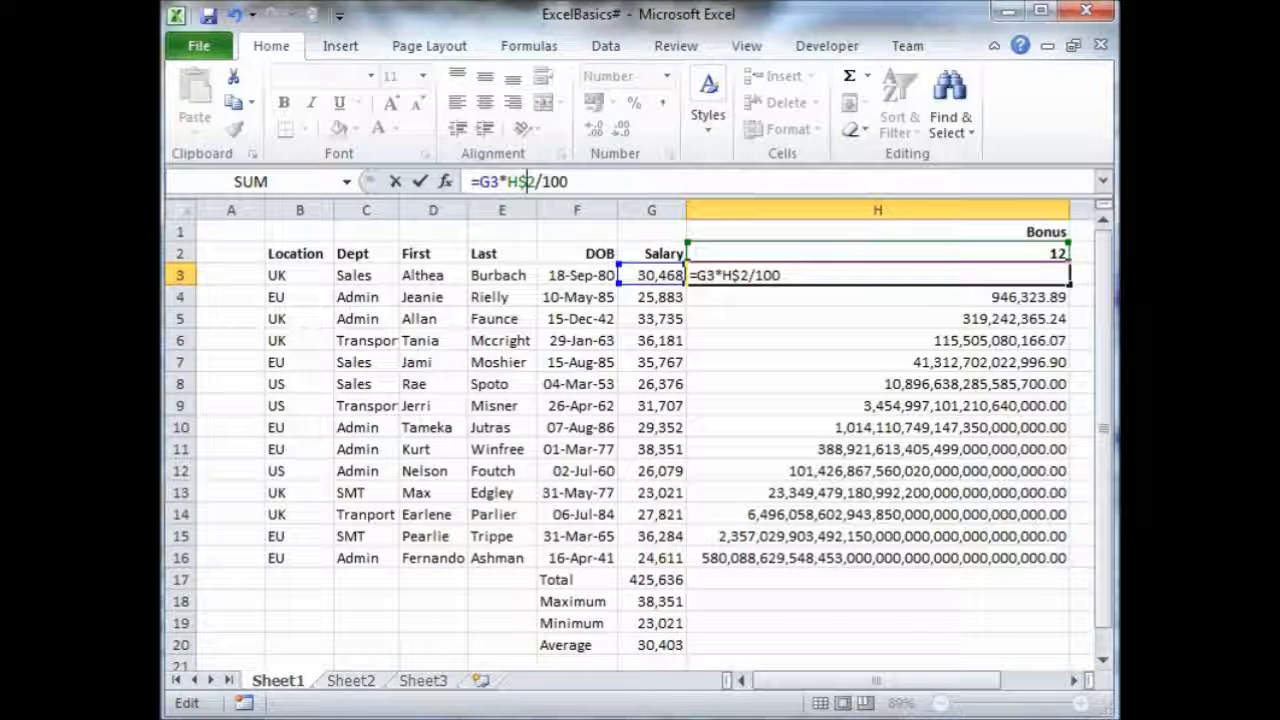
key("Return")
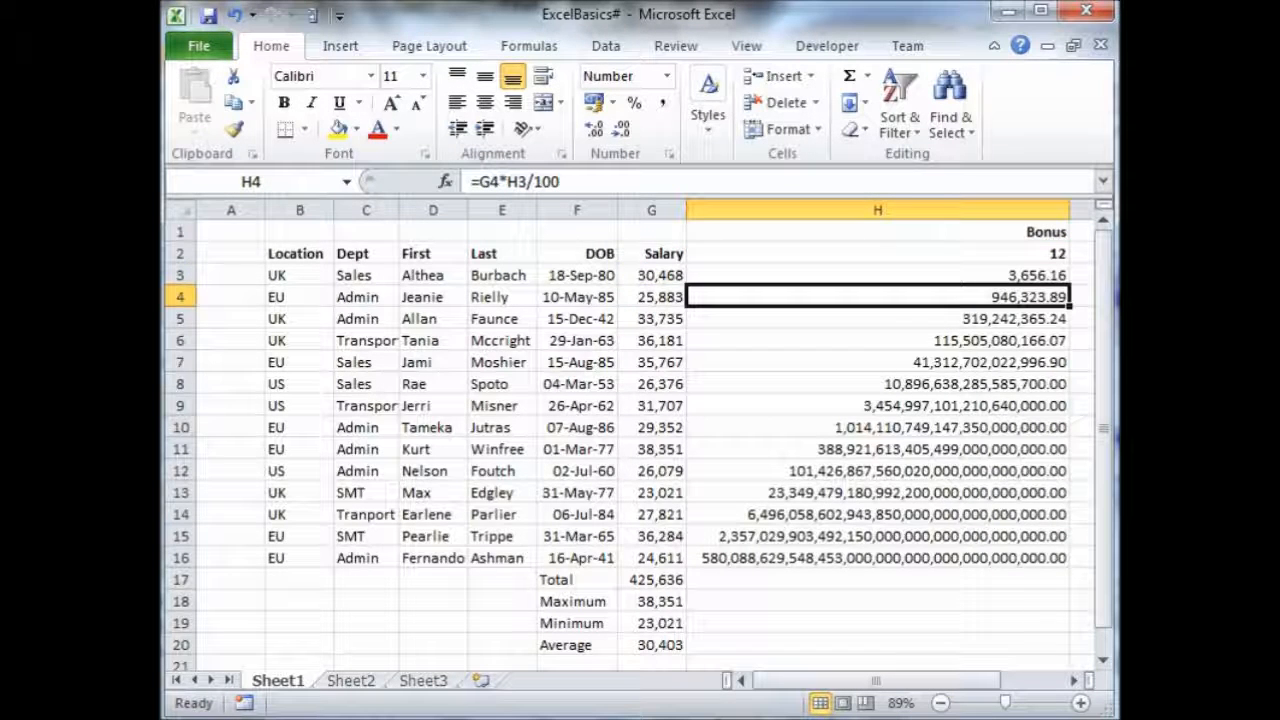
left_click(1035, 273)
left_click_drag(1070, 285, 1063, 557)
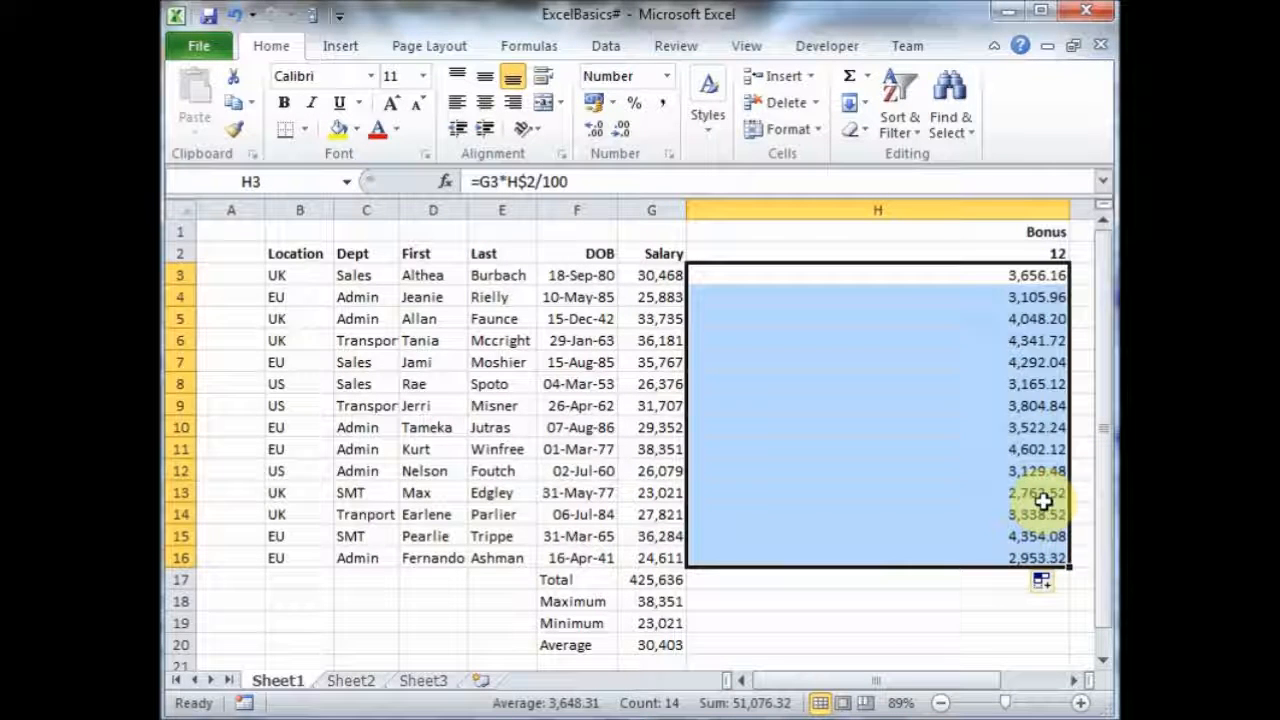
Examine which salary and rate cells the copied bonus formulas from H4 down to H12 refer to.
left_click(1034, 297)
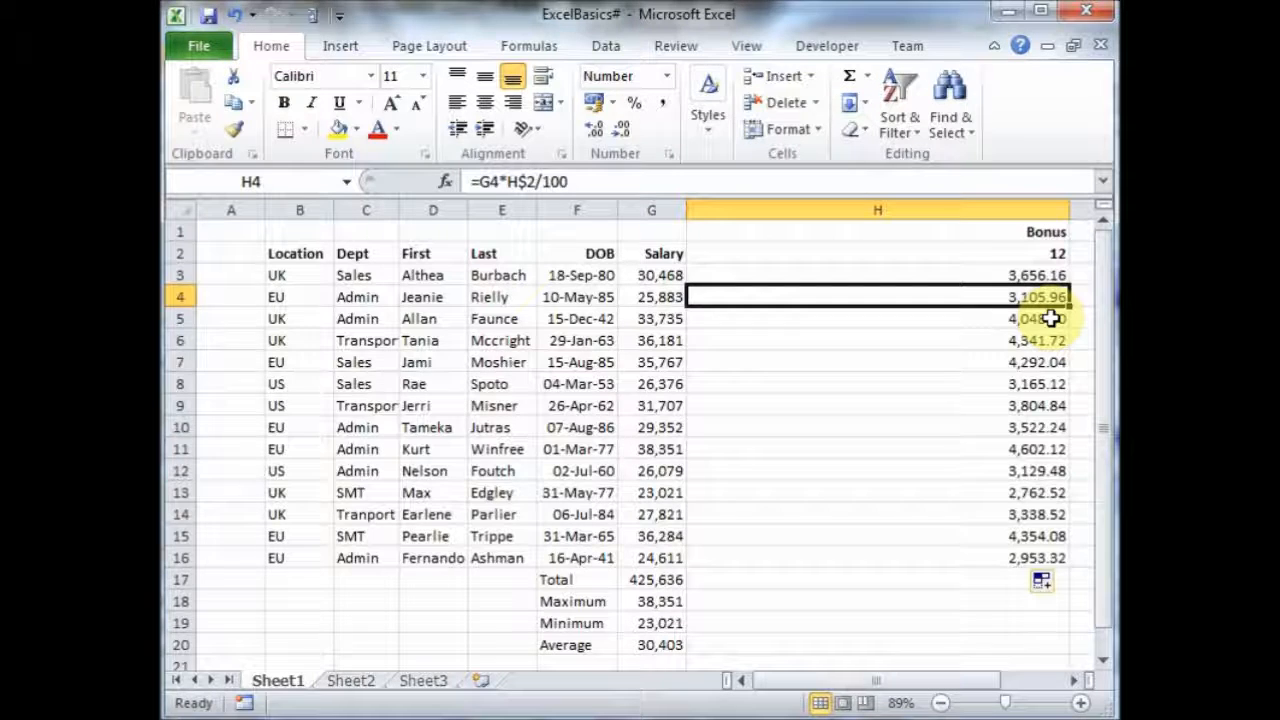
left_click(1052, 318)
key("Down")
key("Down")
key("Down")
key("Down")
key("Down")
key("Down")
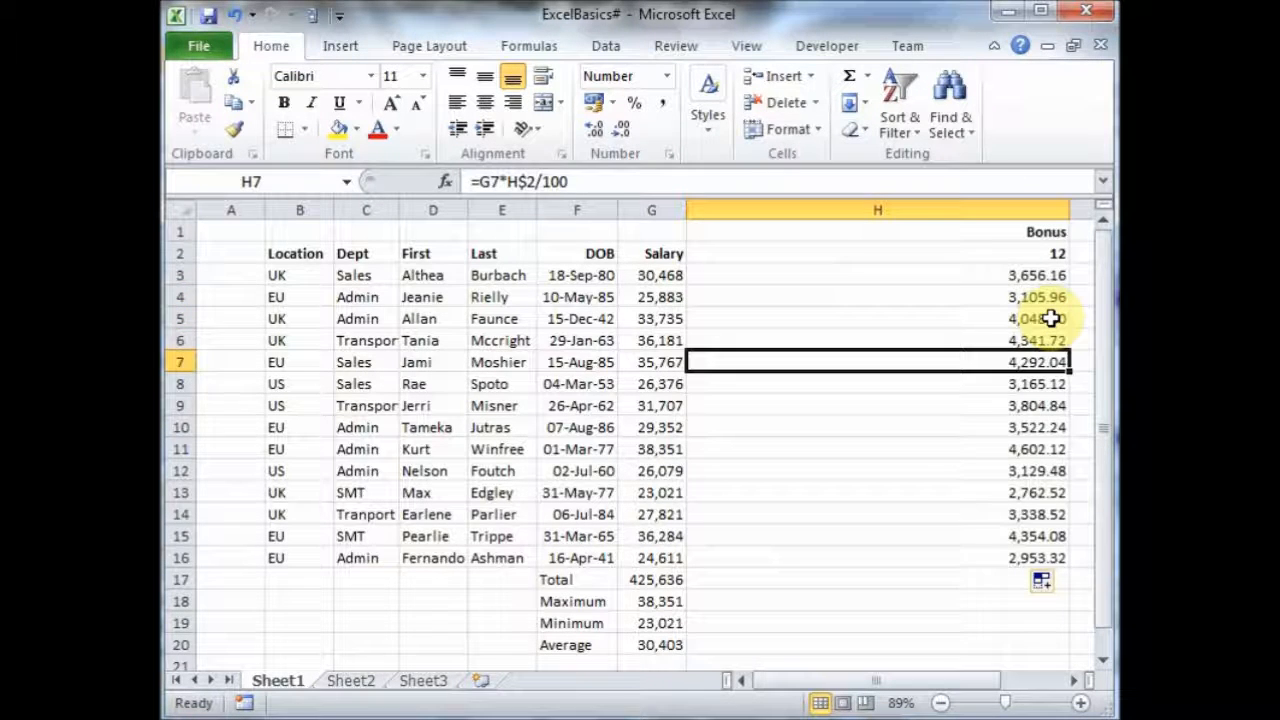
key("Down")
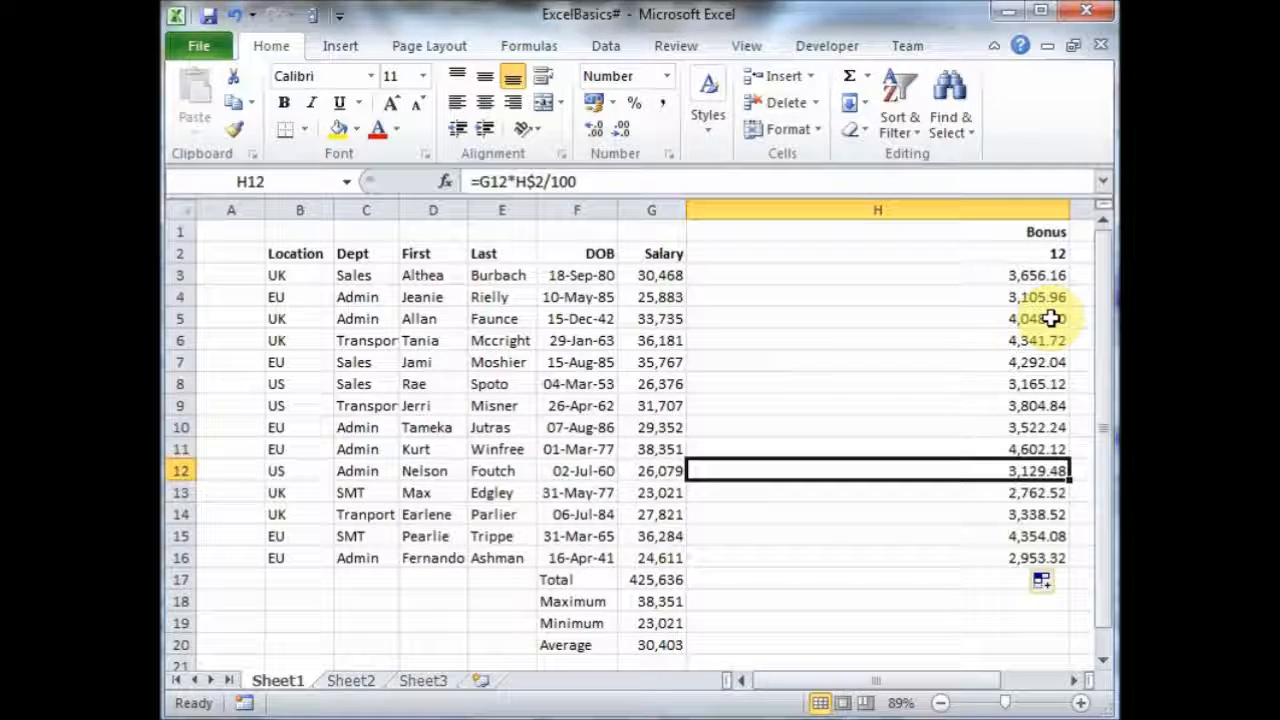
Fit column H to its contents and enter the additional bonus rates 17, 19 and 21 in I2, J2 and K2.
double_click(1069, 210)
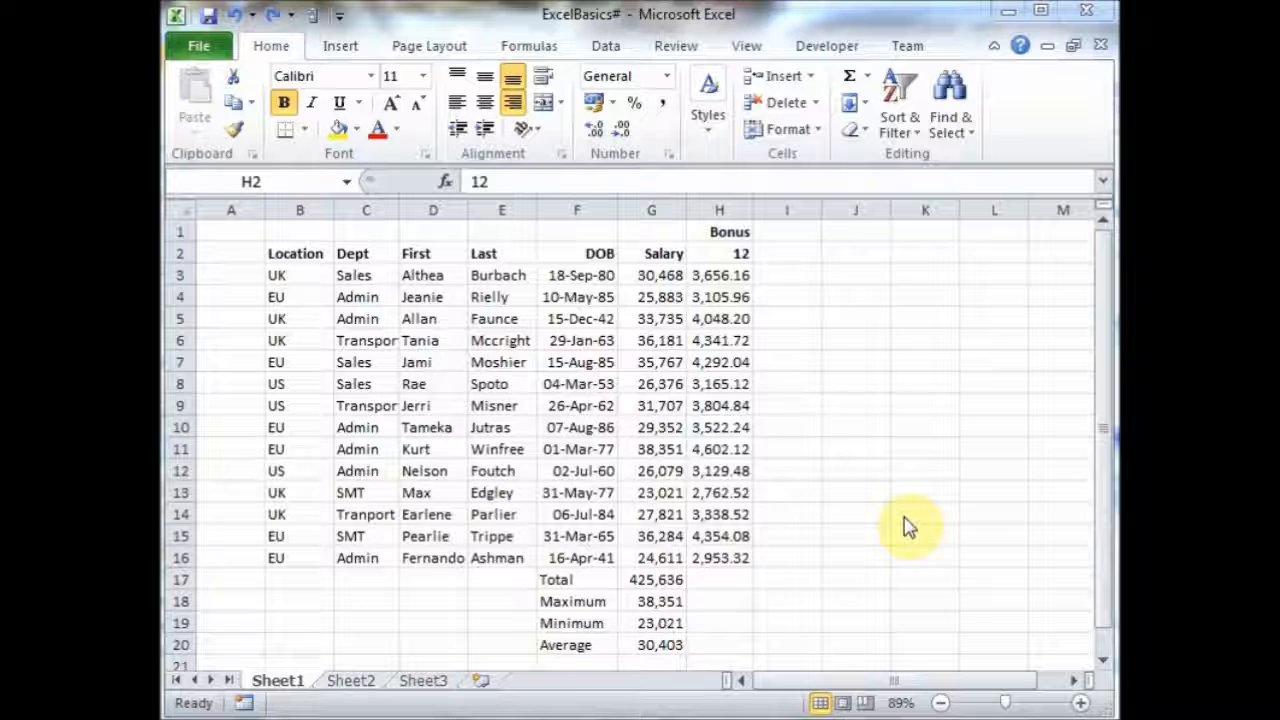
left_click(780, 256)
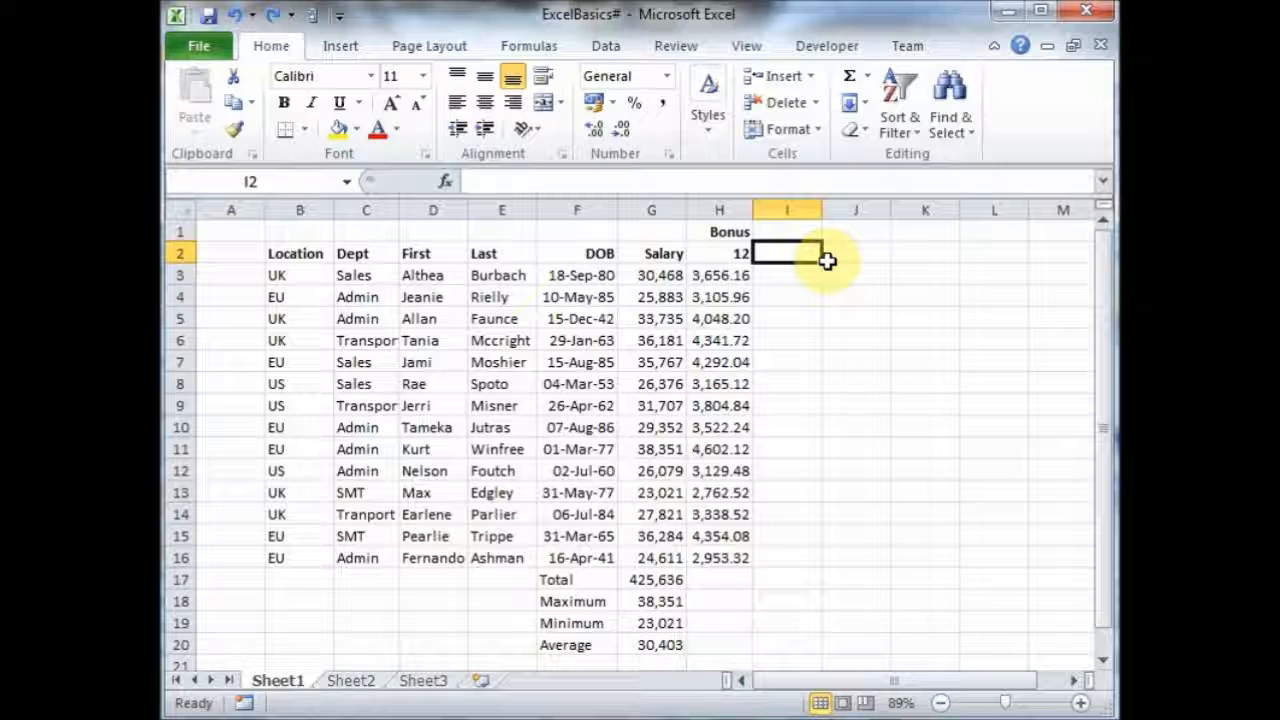
type("1")
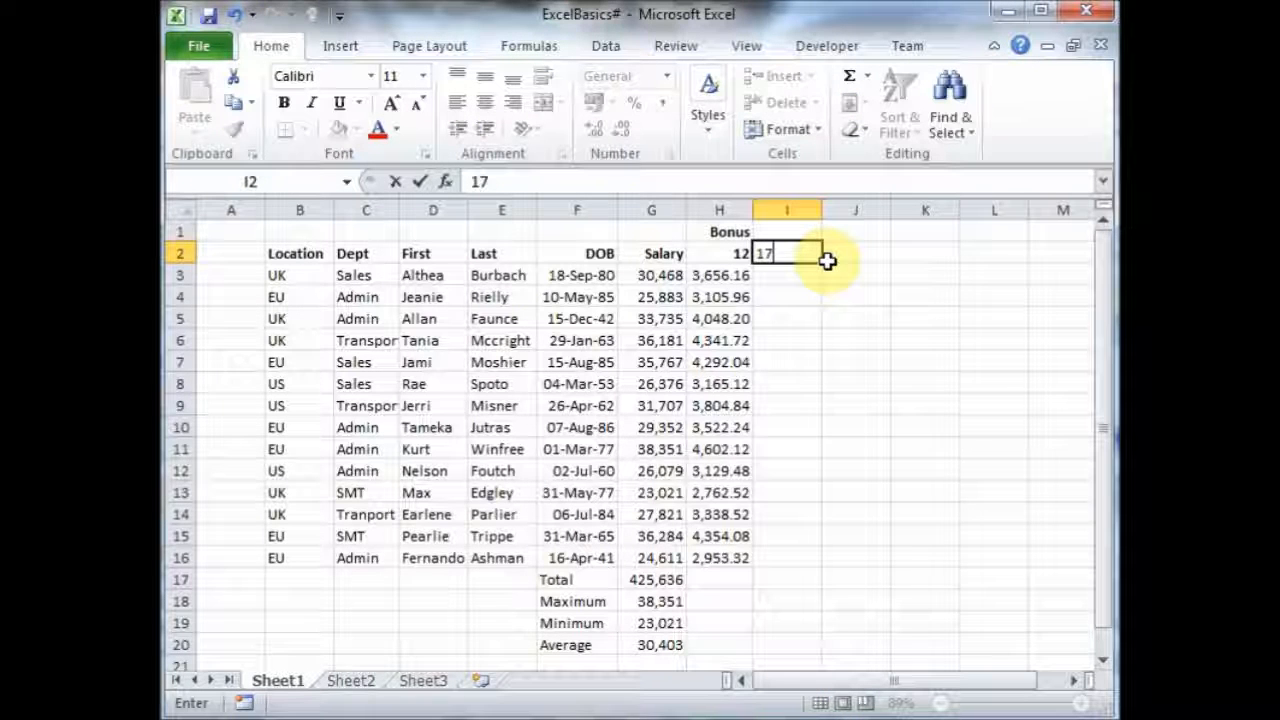
type("7")
left_click(828, 258)
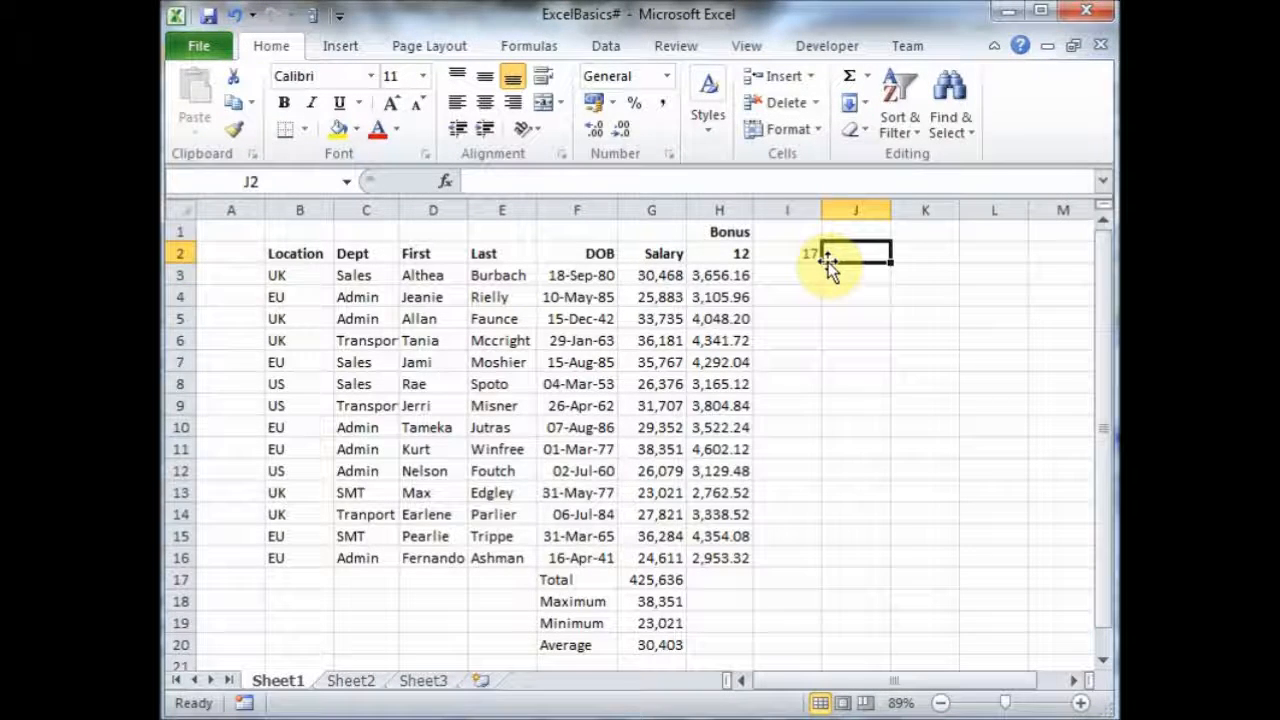
type("19")
left_click(828, 262)
key("Right")
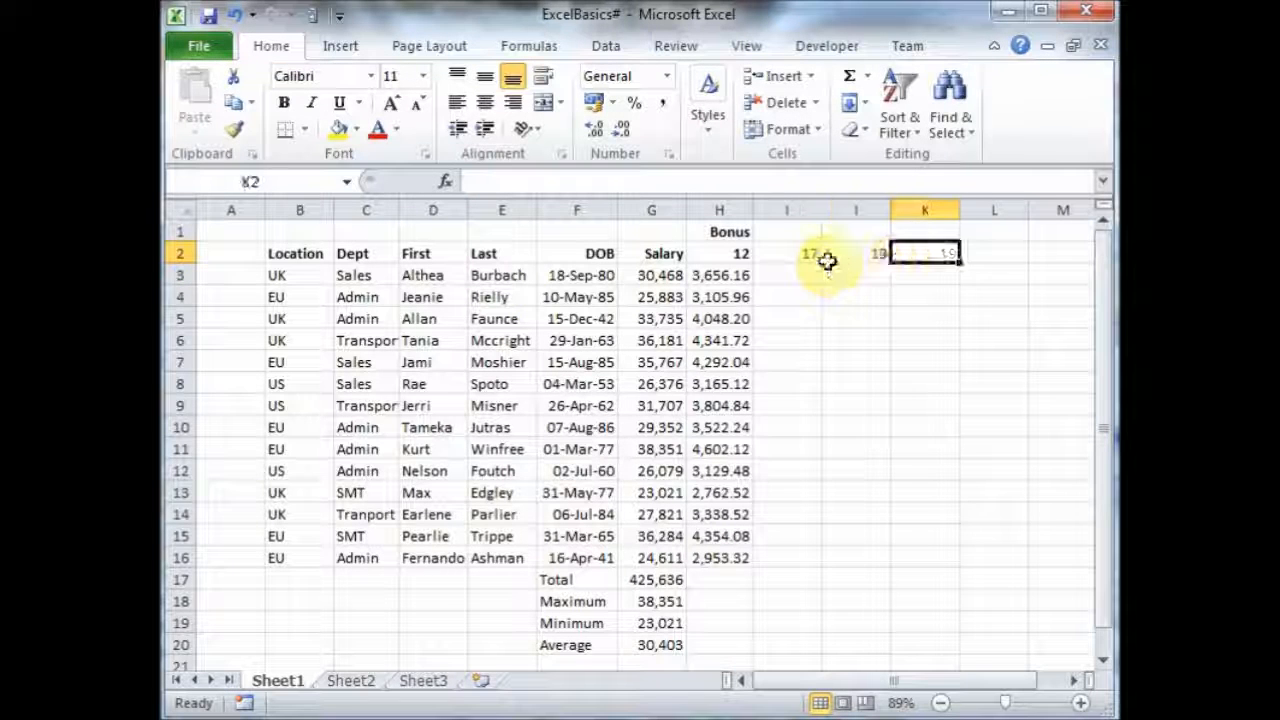
type("21")
key("Return")
Copy the bonus formulas from H3:H16 across to column K, and compare the references in H3 and I3 with the salary in G3.
key("Left")
key("Left")
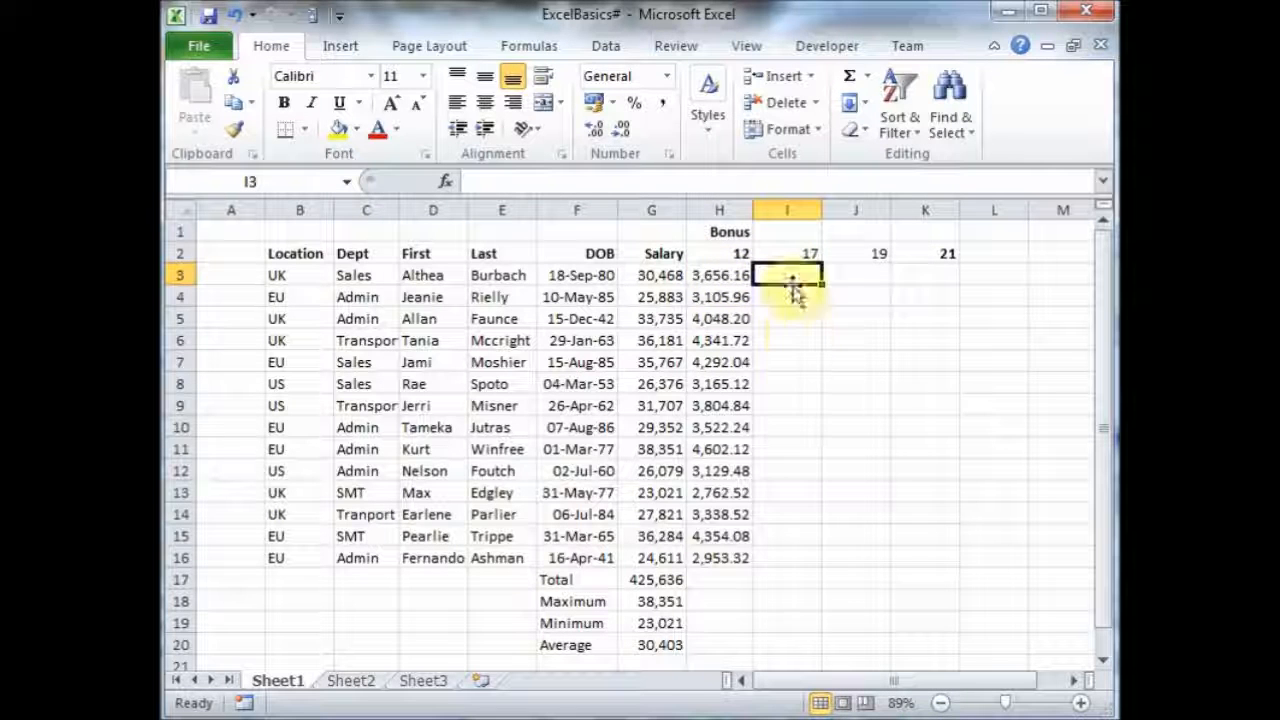
left_click_drag(712, 278, 938, 566)
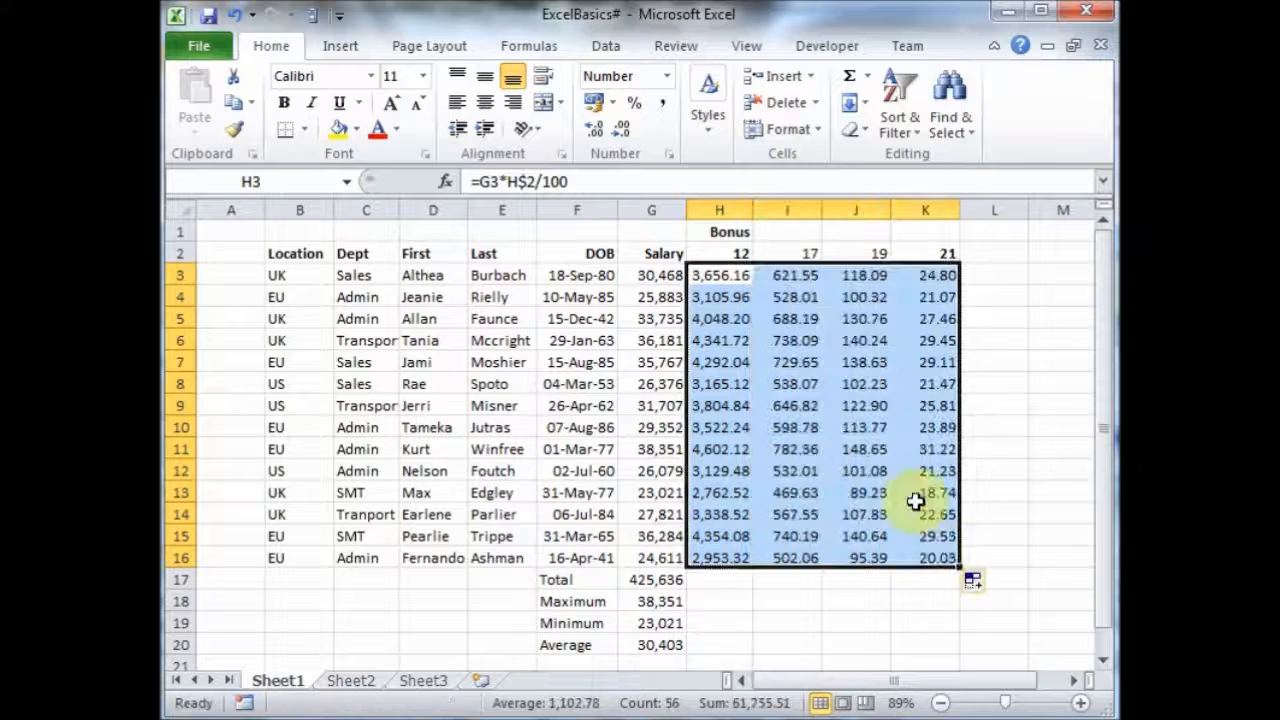
left_click(773, 401)
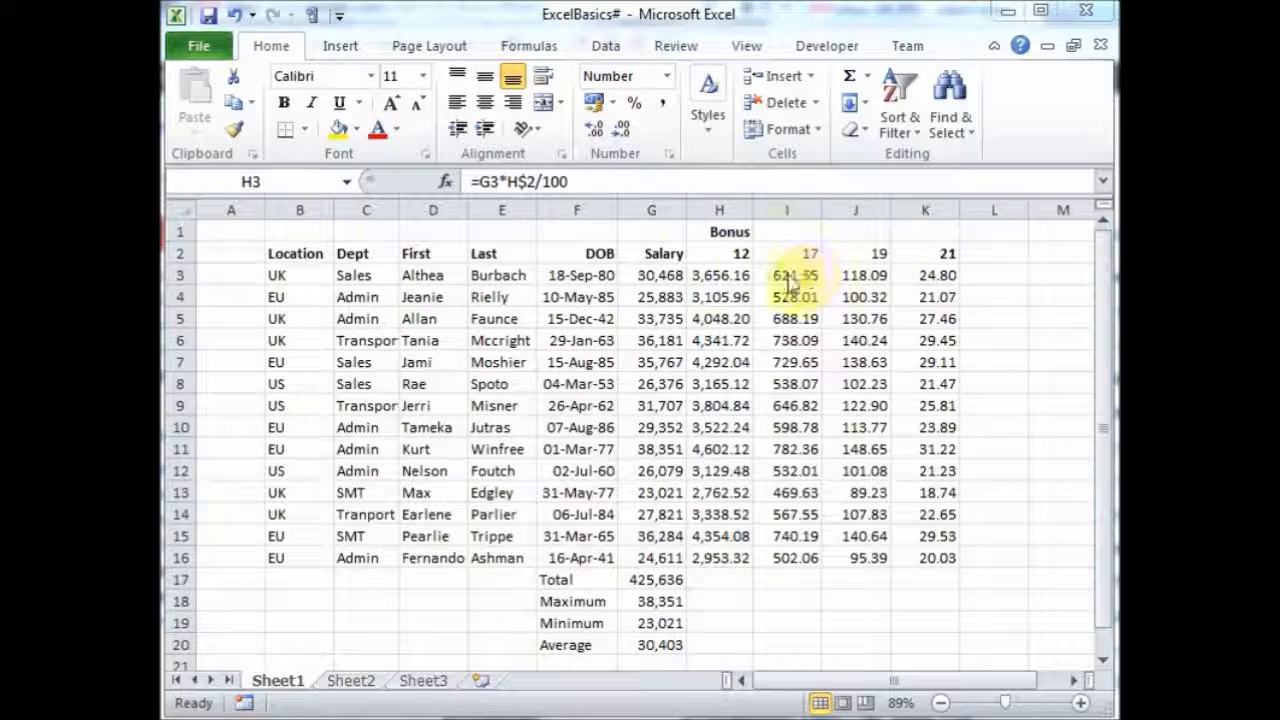
left_click(735, 286)
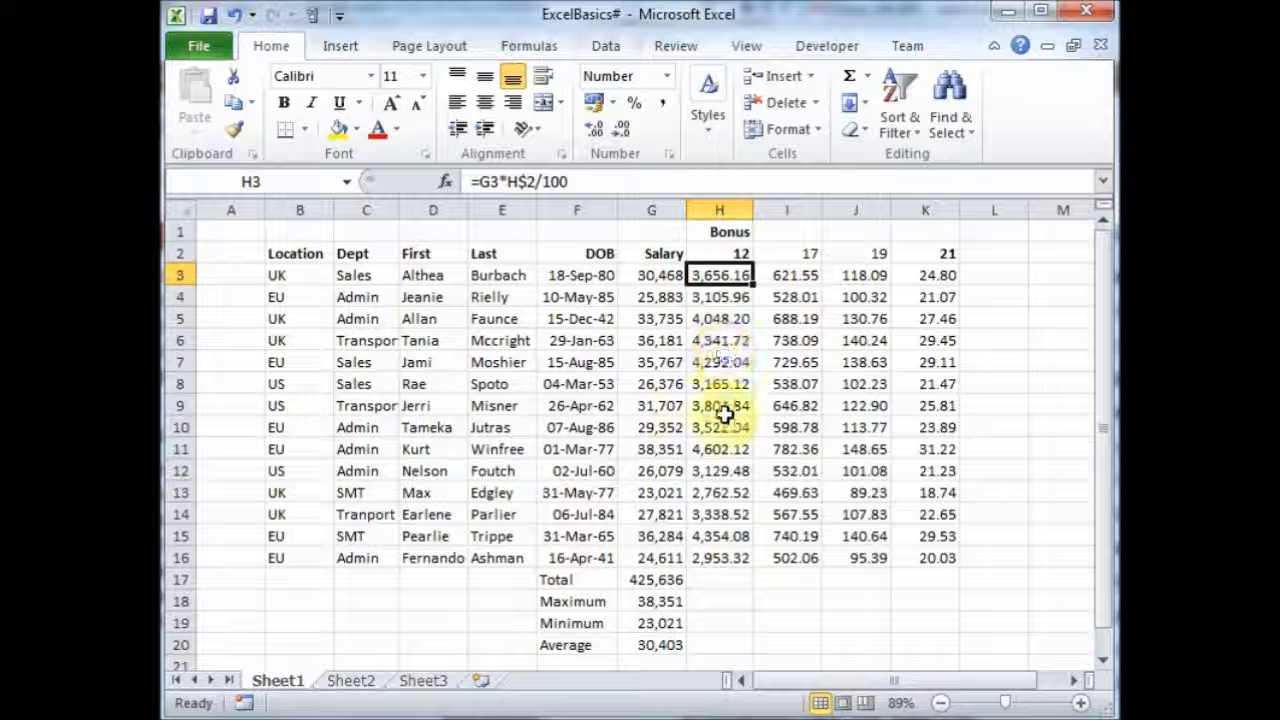
left_click(778, 274)
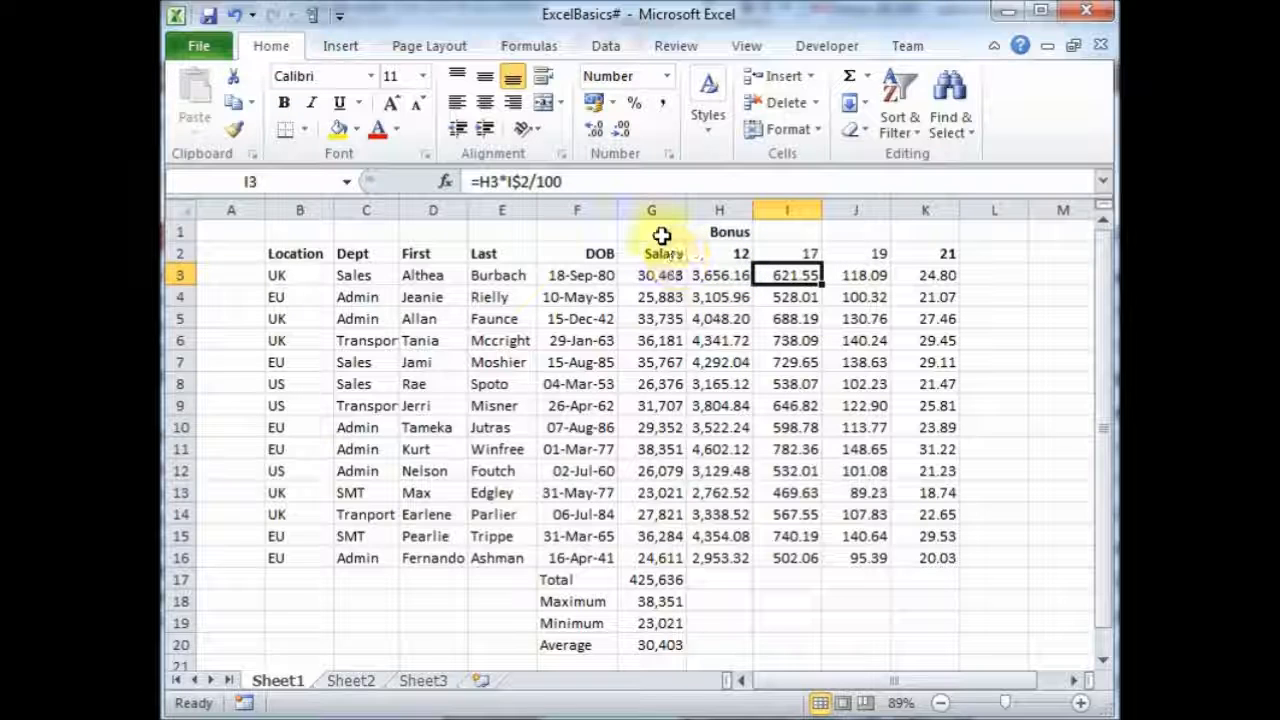
left_click_drag(660, 290, 661, 387)
left_click(660, 275)
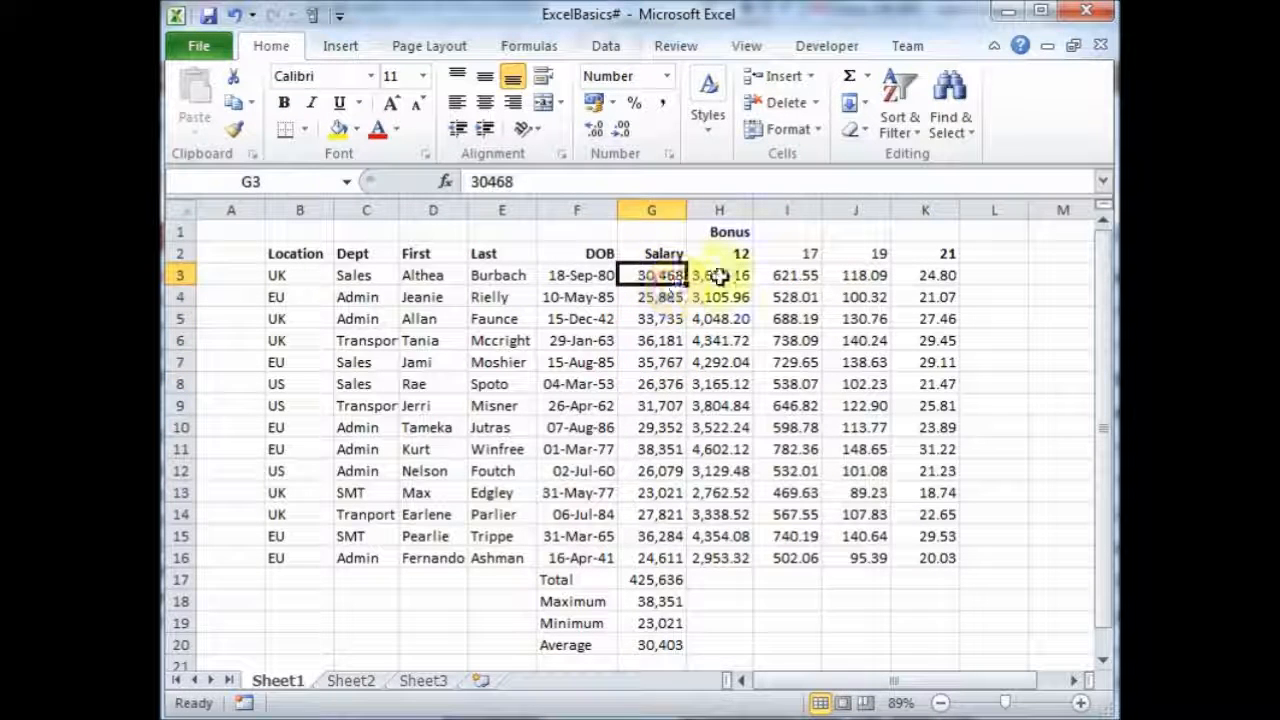
Lock the salary column in H3's formula as =$G3*H$2/100, copy it down and across to K16, and check K16's formula.
left_click(719, 275)
left_click(480, 181)
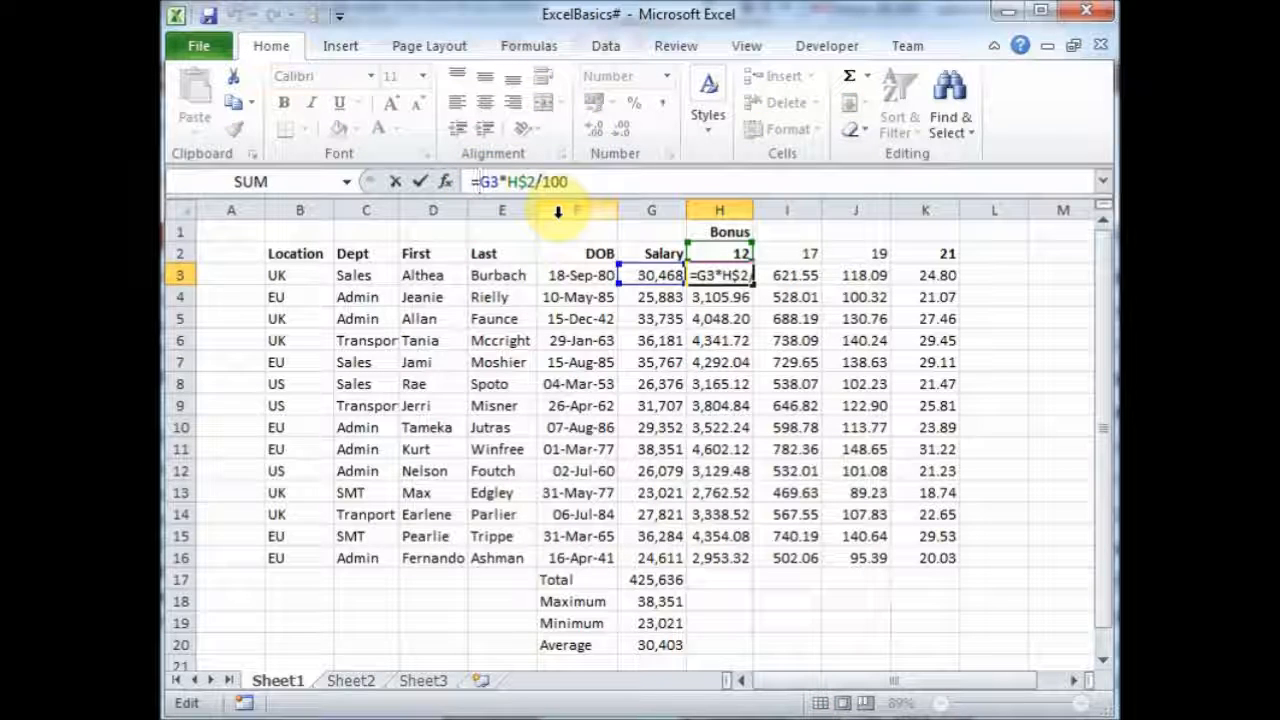
type("$")
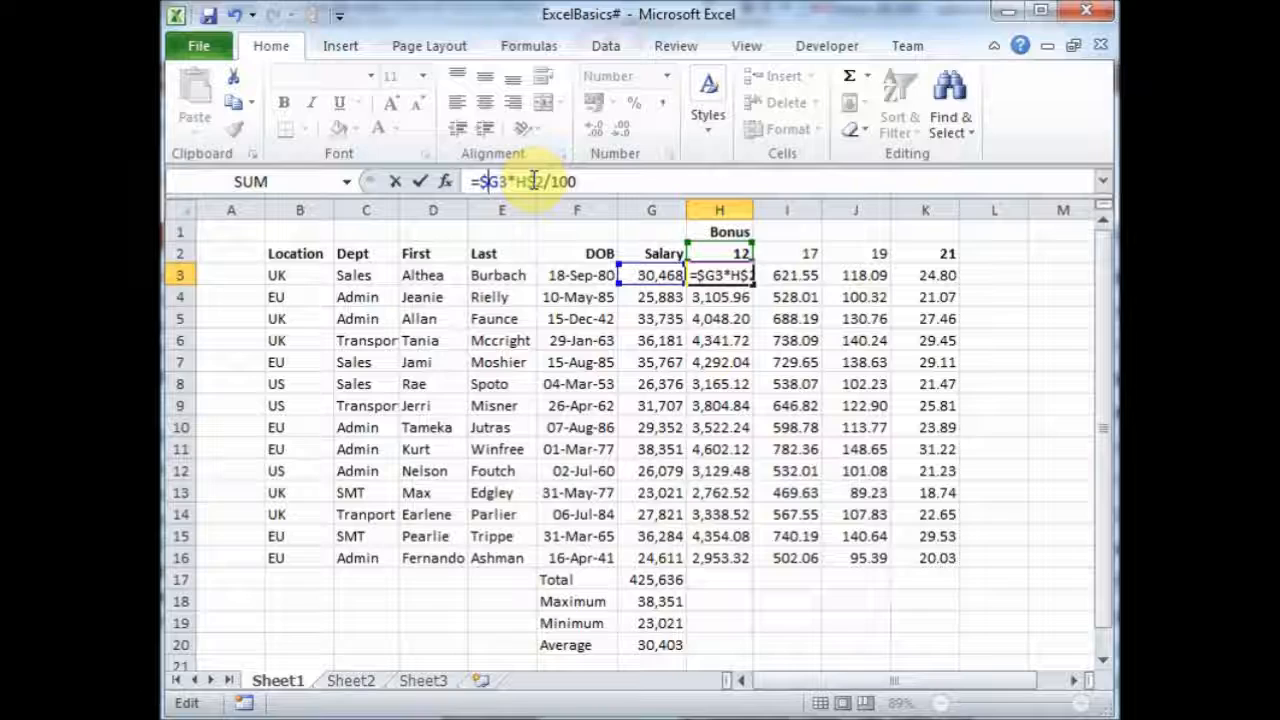
key("Return")
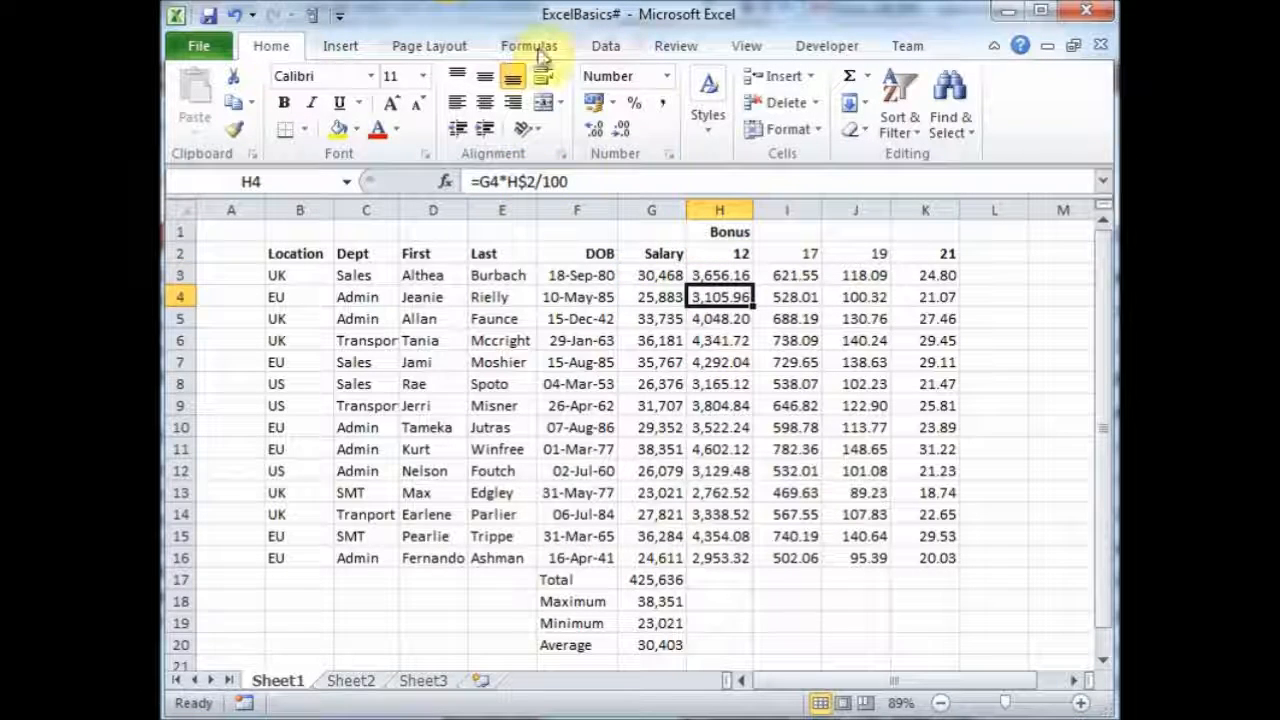
left_click(712, 275)
left_click_drag(754, 287, 949, 562)
left_click(737, 278)
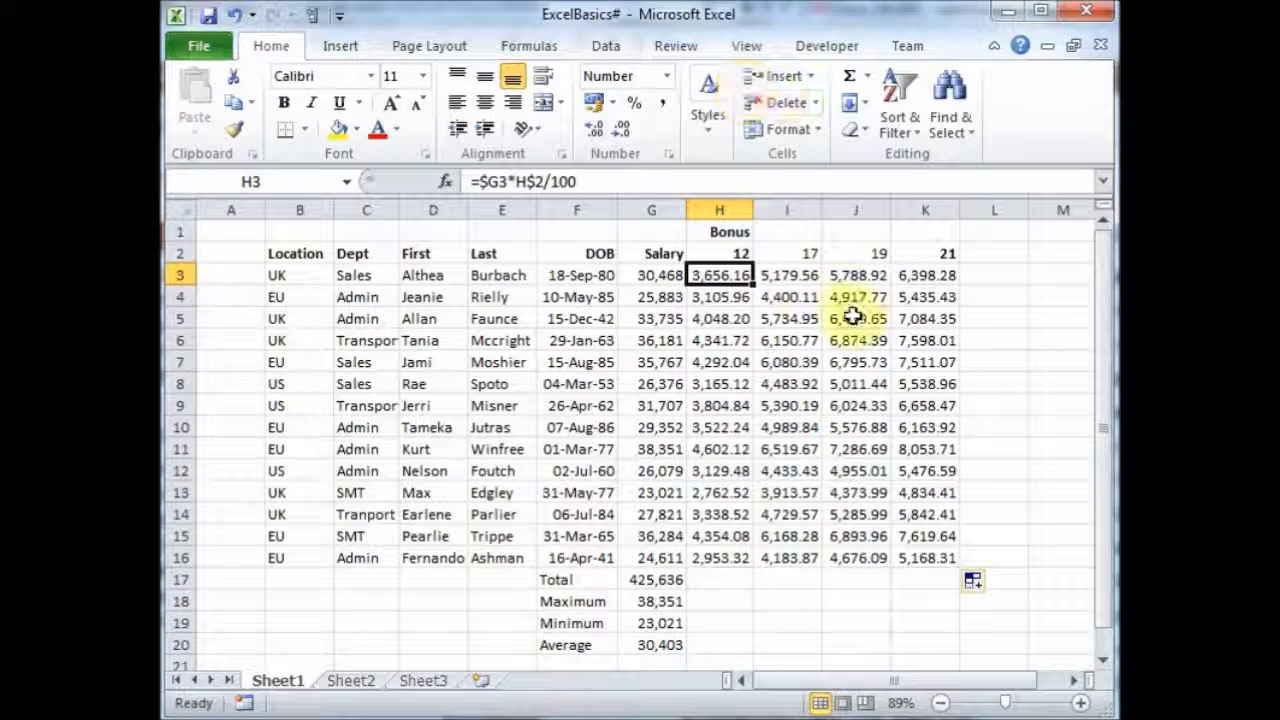
left_click(932, 557)
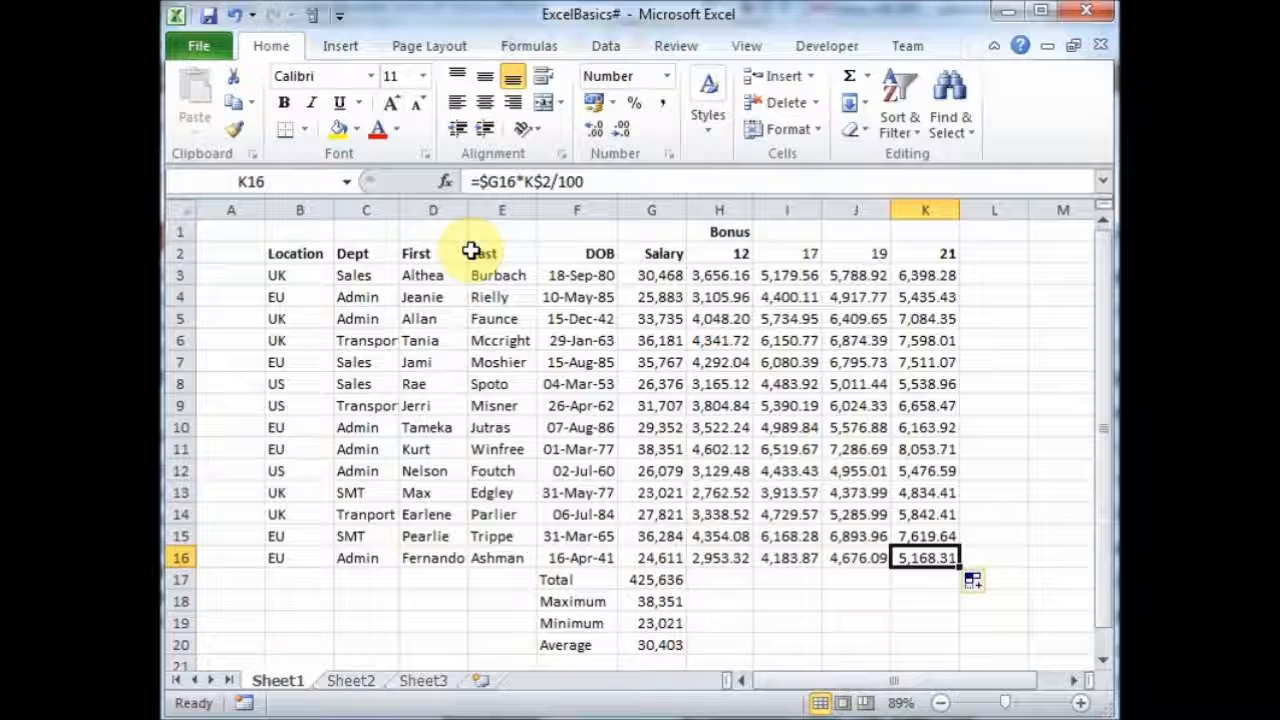
Enter the label "Suoolement" in A1 and the supplement amount 250 in B1.
left_click(247, 233)
type("S")
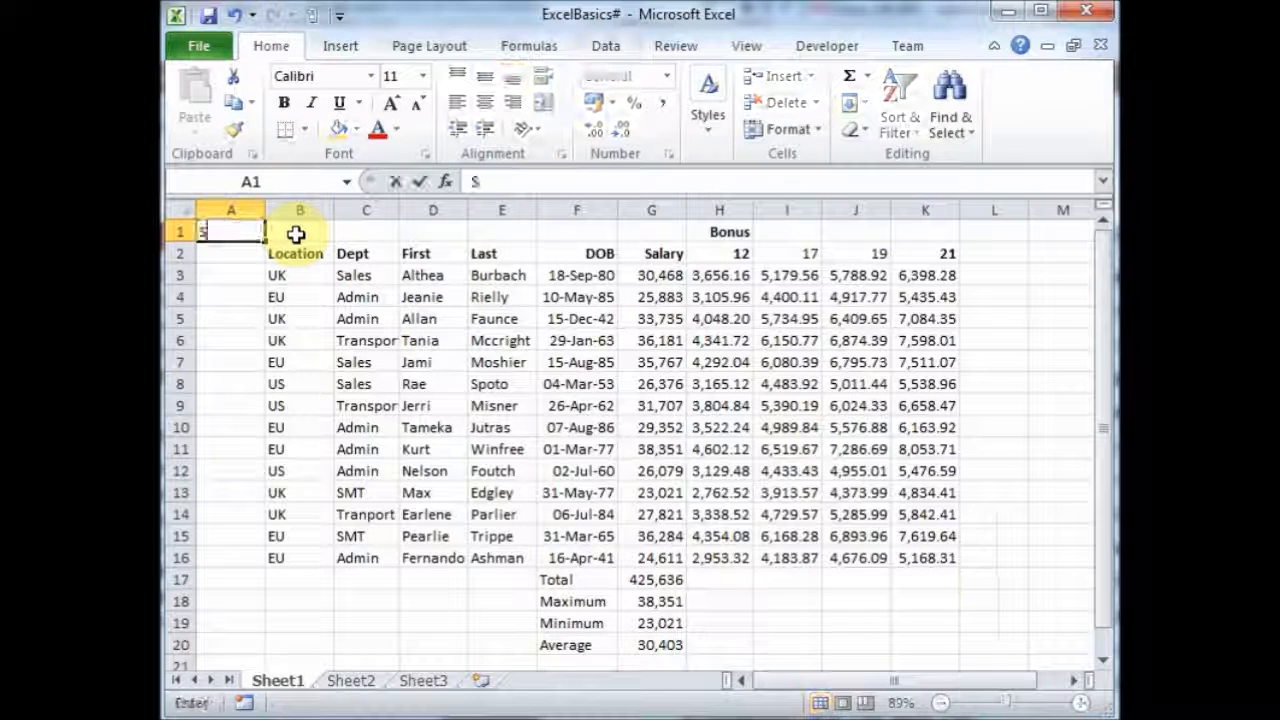
type("upple")
type("ment")
key("Return")
left_click(296, 234)
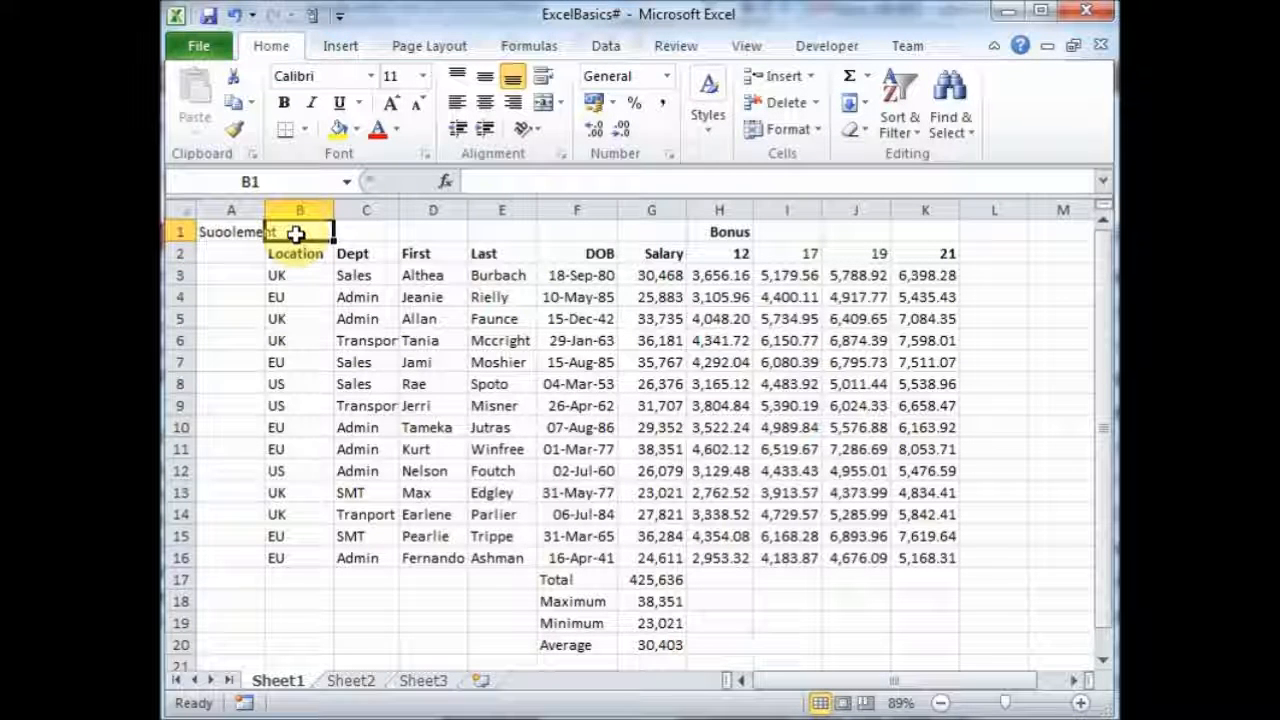
type("250")
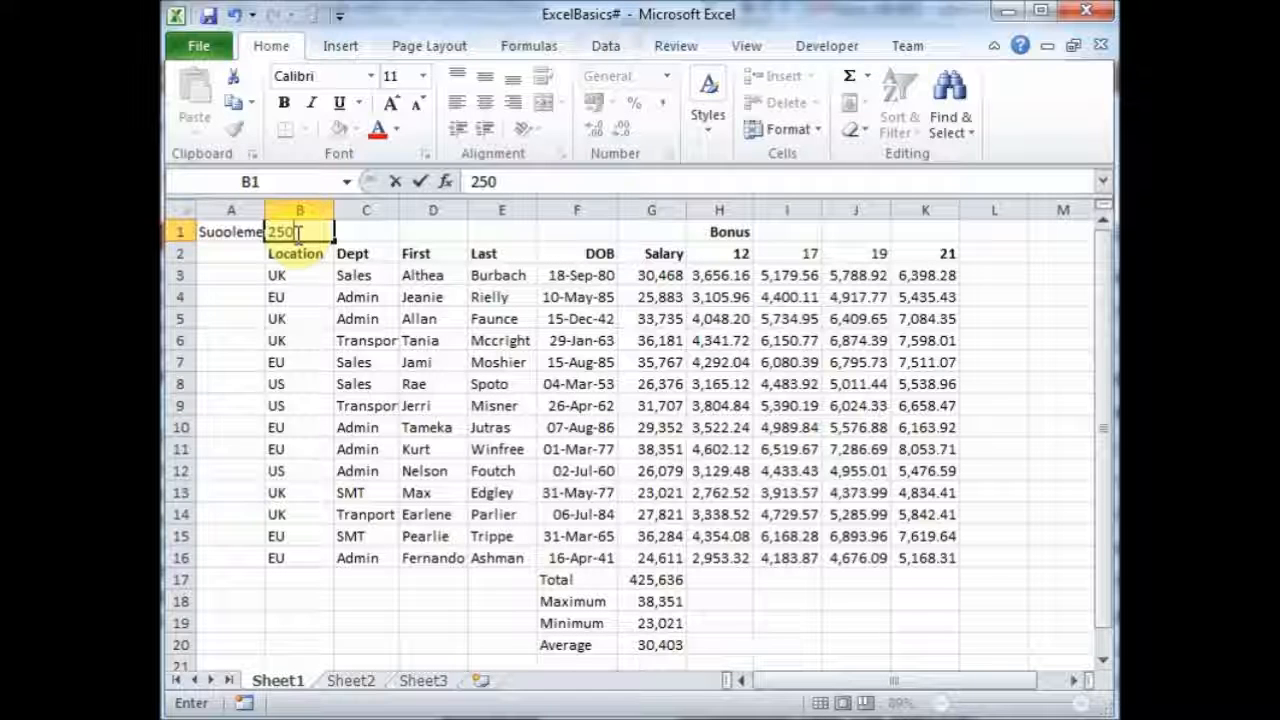
key("Return")
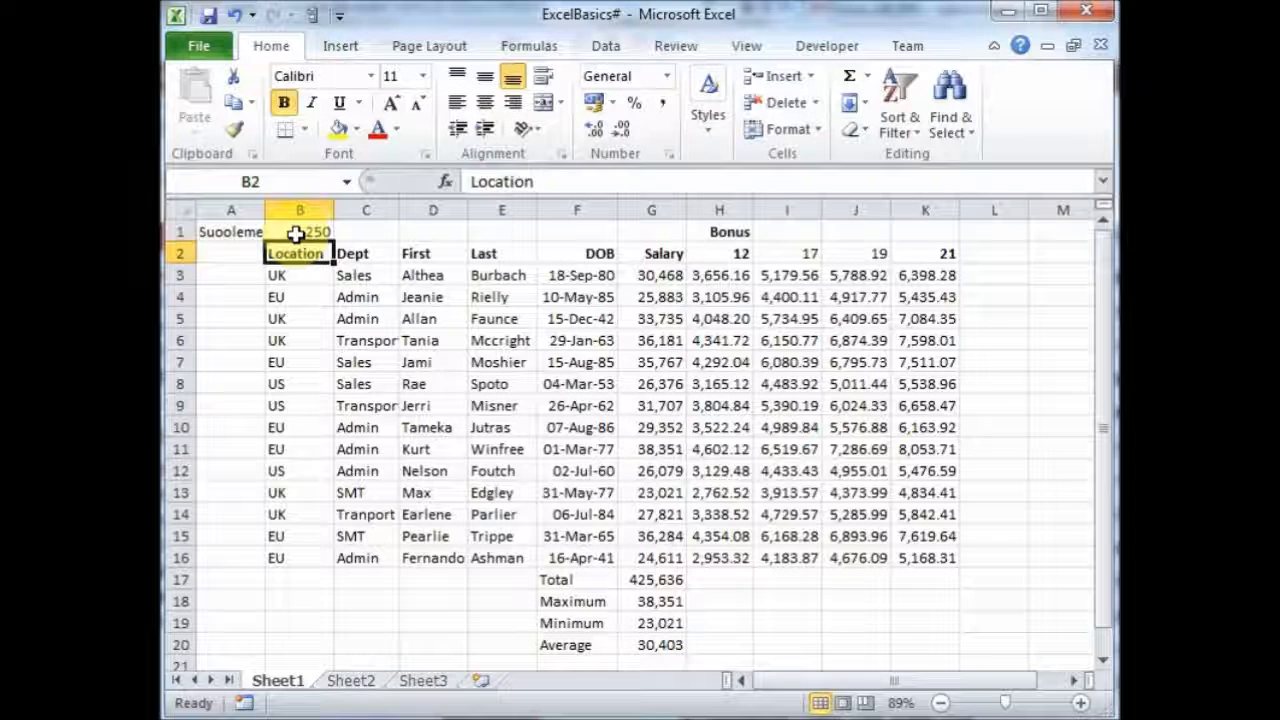
left_click(297, 231)
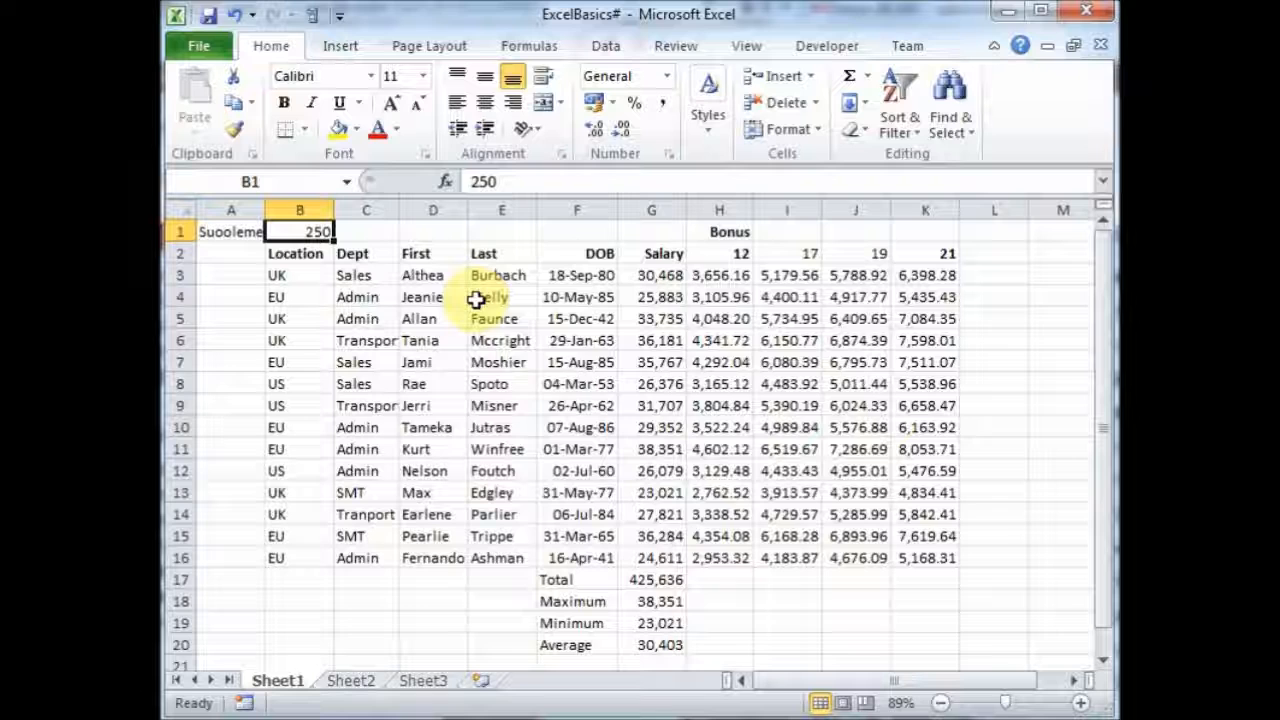
Add the supplement to the bonus in H3 by changing its formula to =($G3*H$2/100)+B1.
left_click(712, 276)
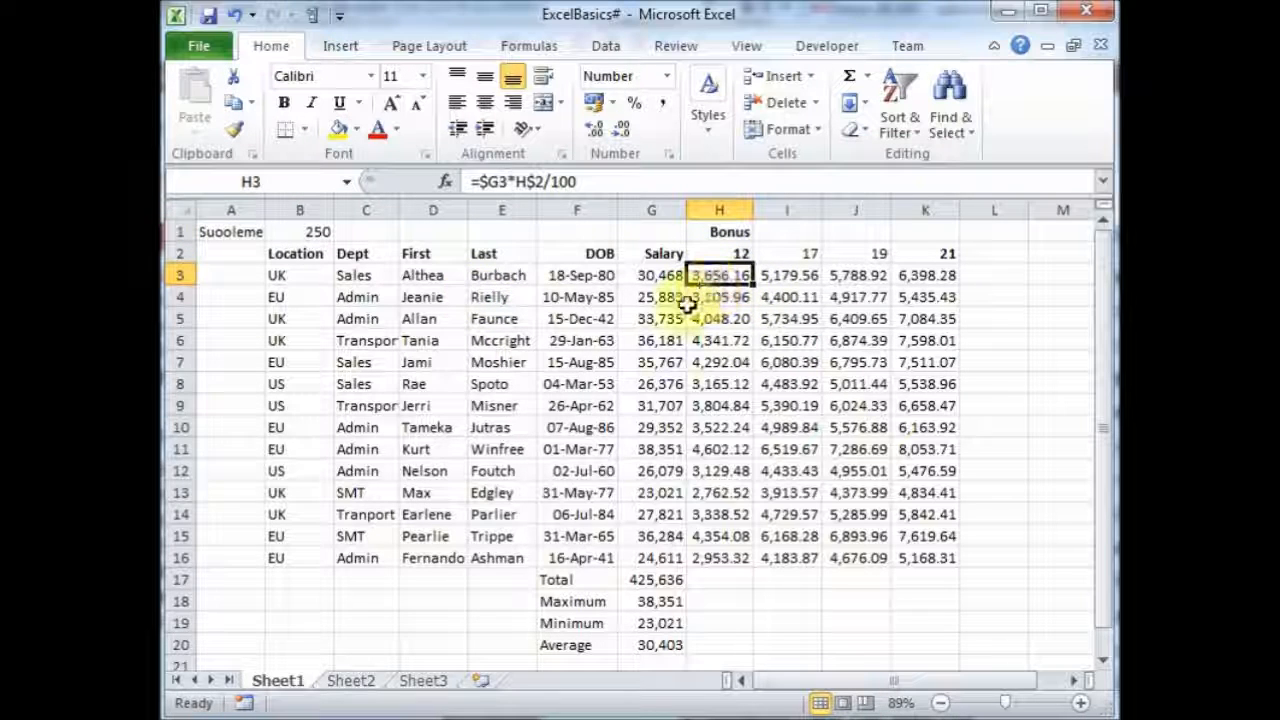
left_click(583, 181)
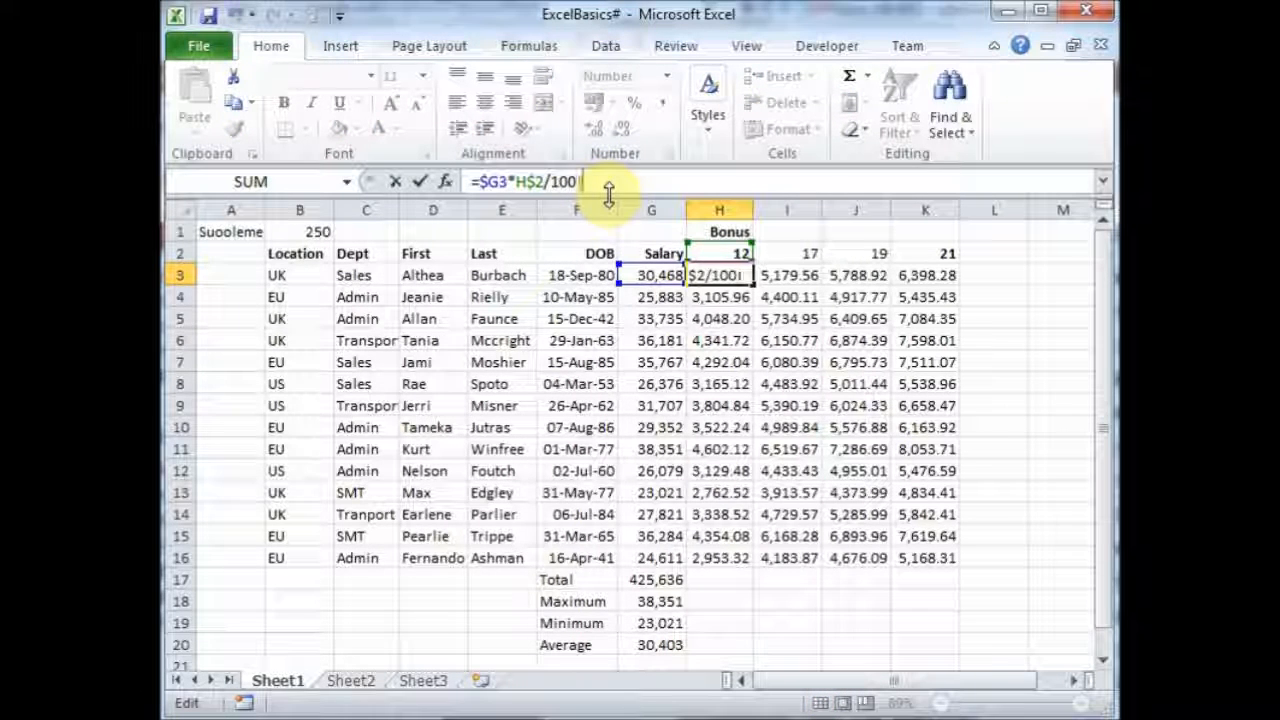
key("Home")
key("Right")
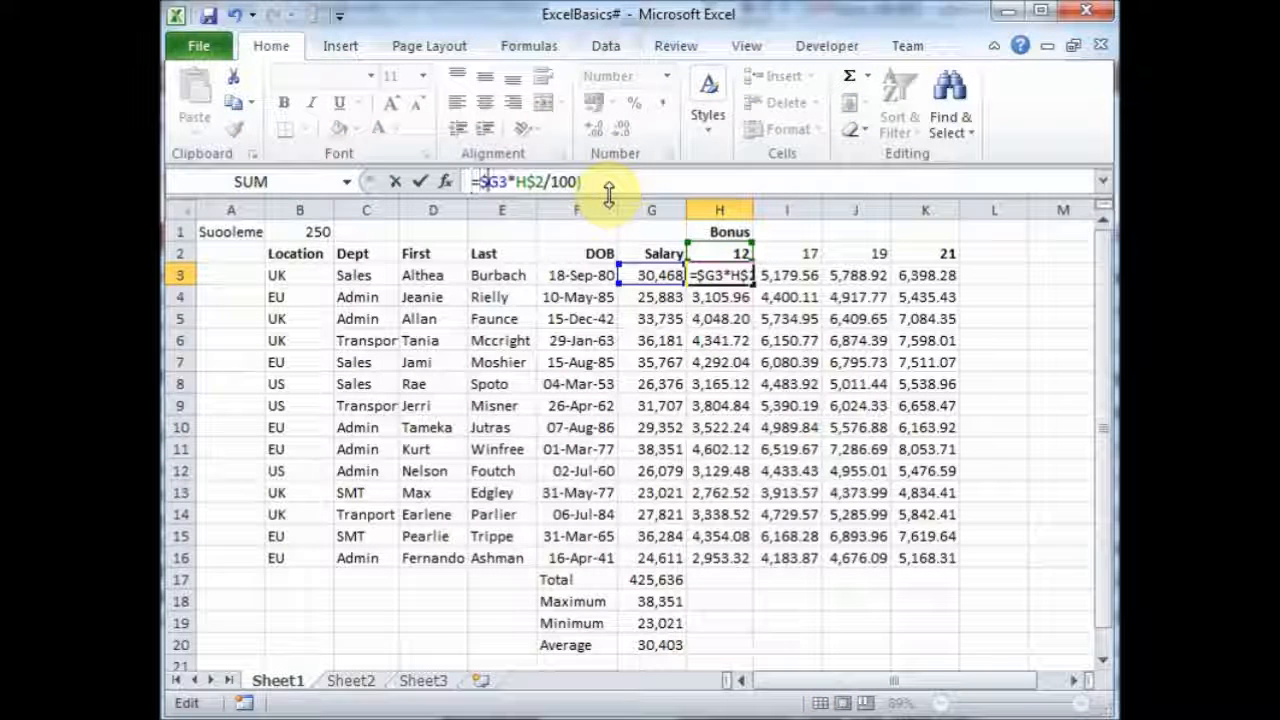
type("(")
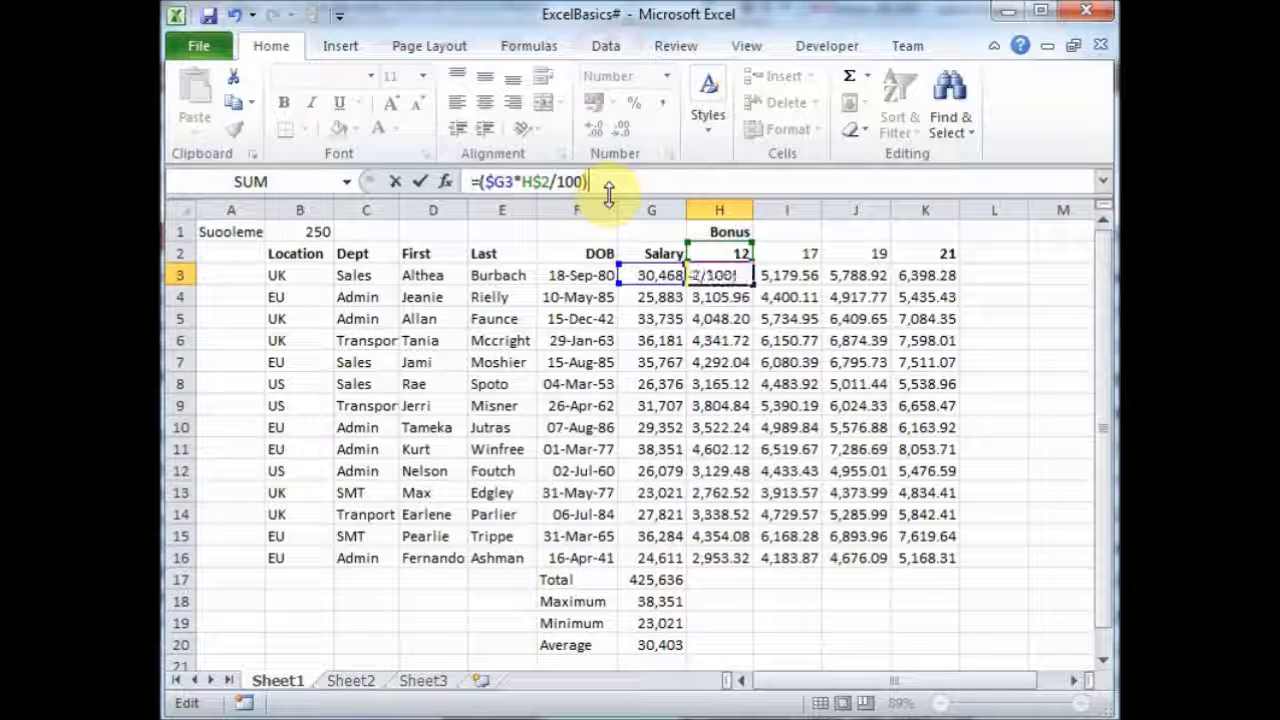
type("+")
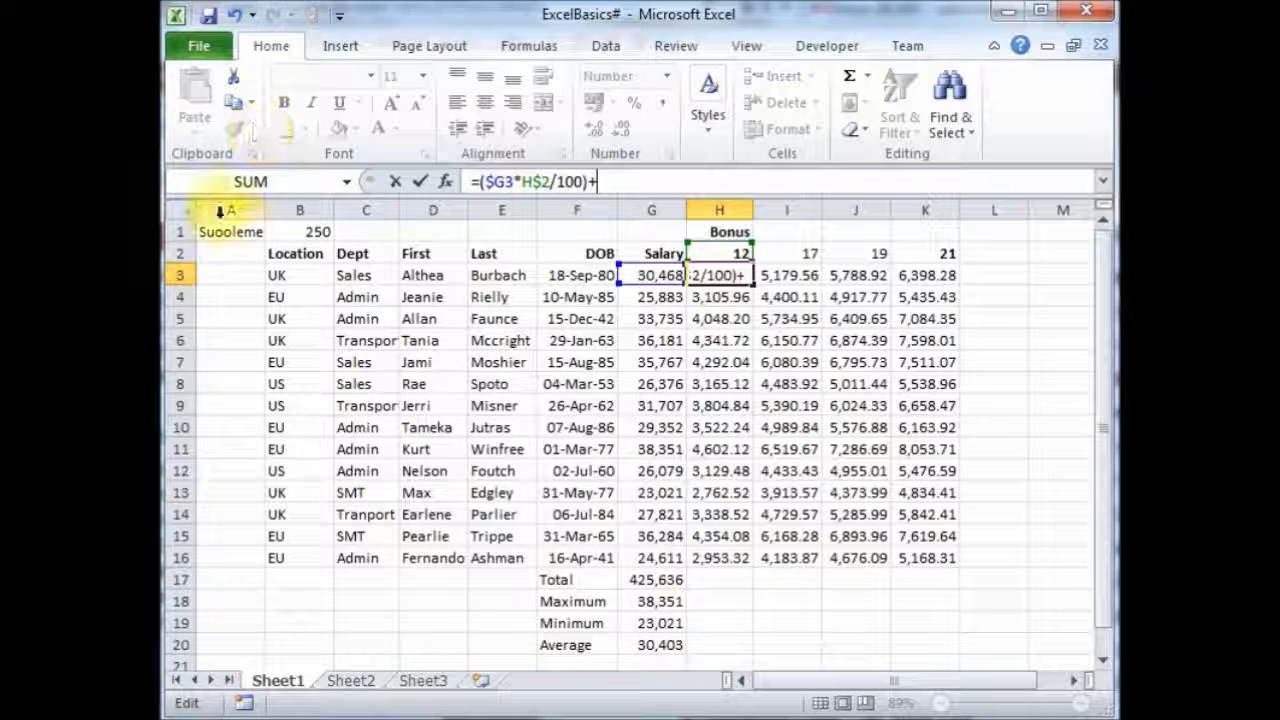
left_click(306, 230)
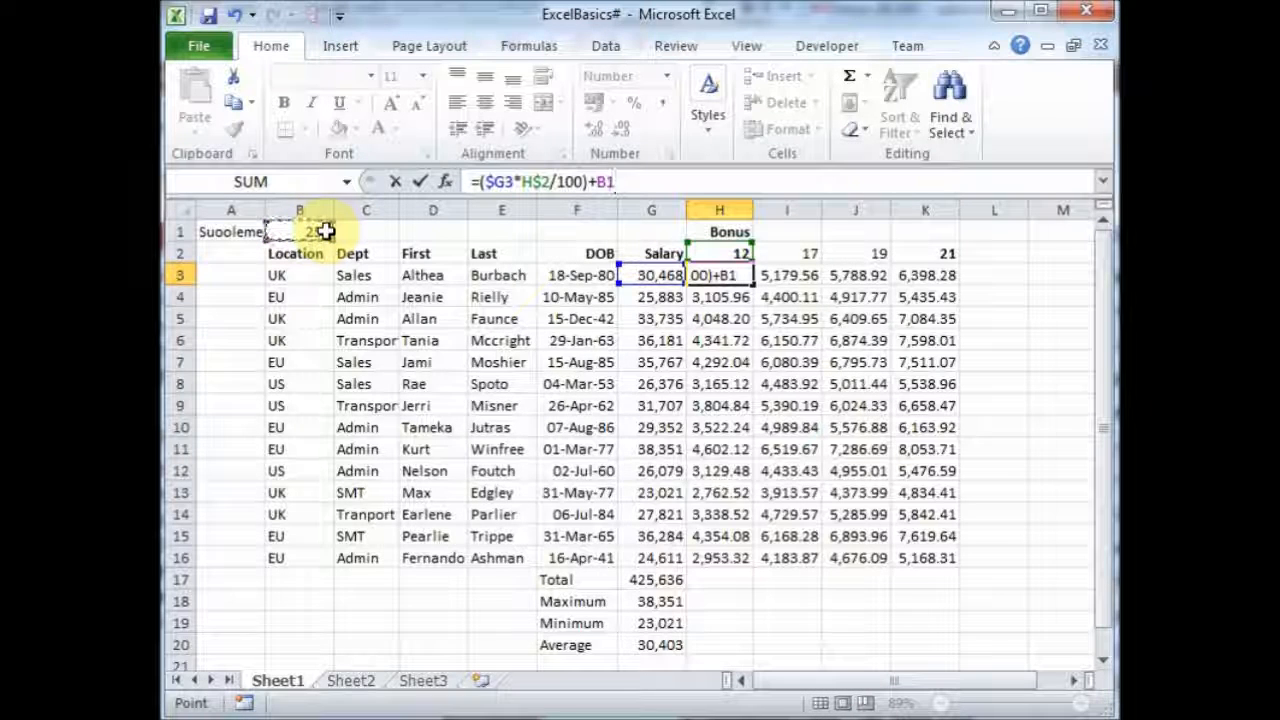
key("Return")
key("Up")
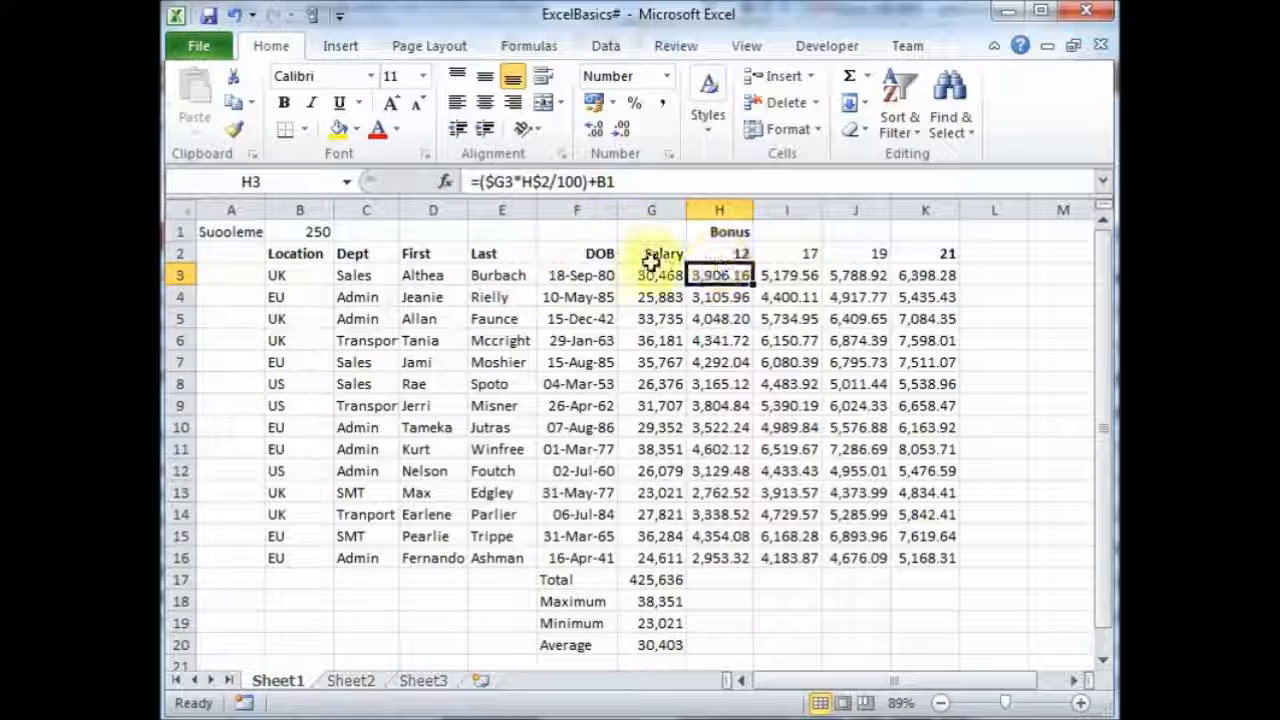
Make the supplement reference in H3 absolute as =($G3*H$2/100)+$B$1 and copy the formula down and across to K16.
left_click(598, 182)
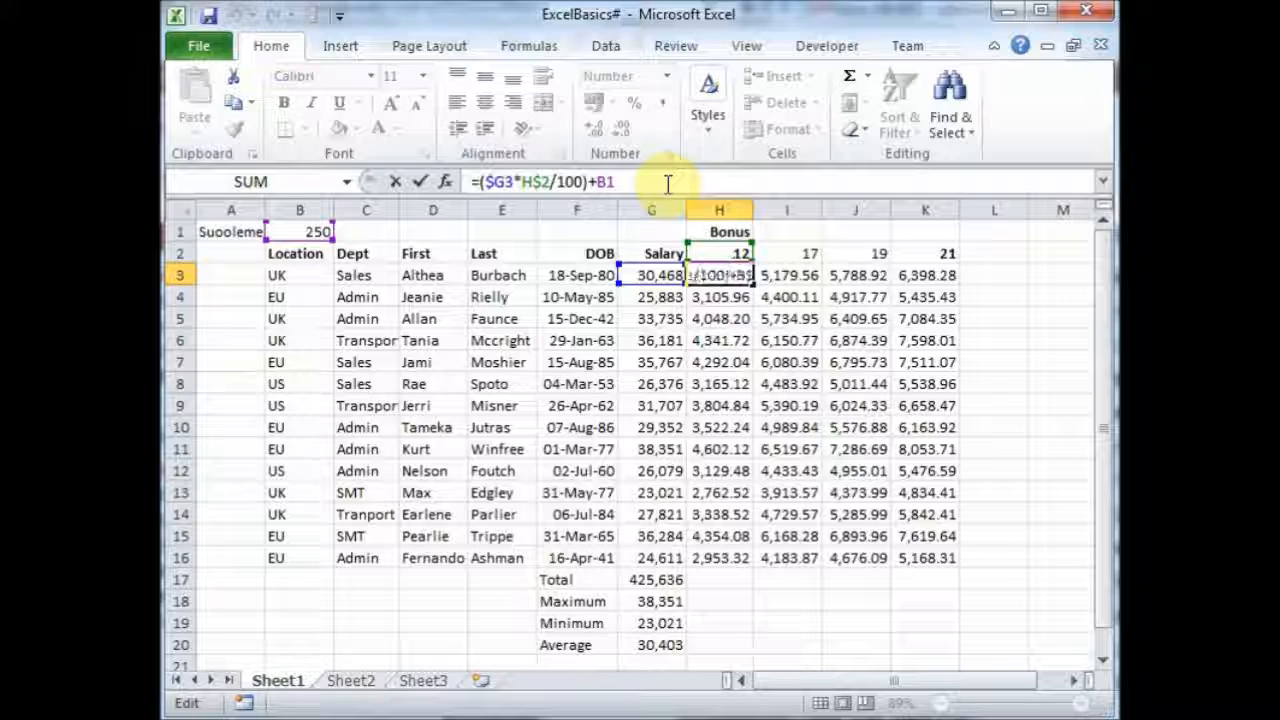
type("$")
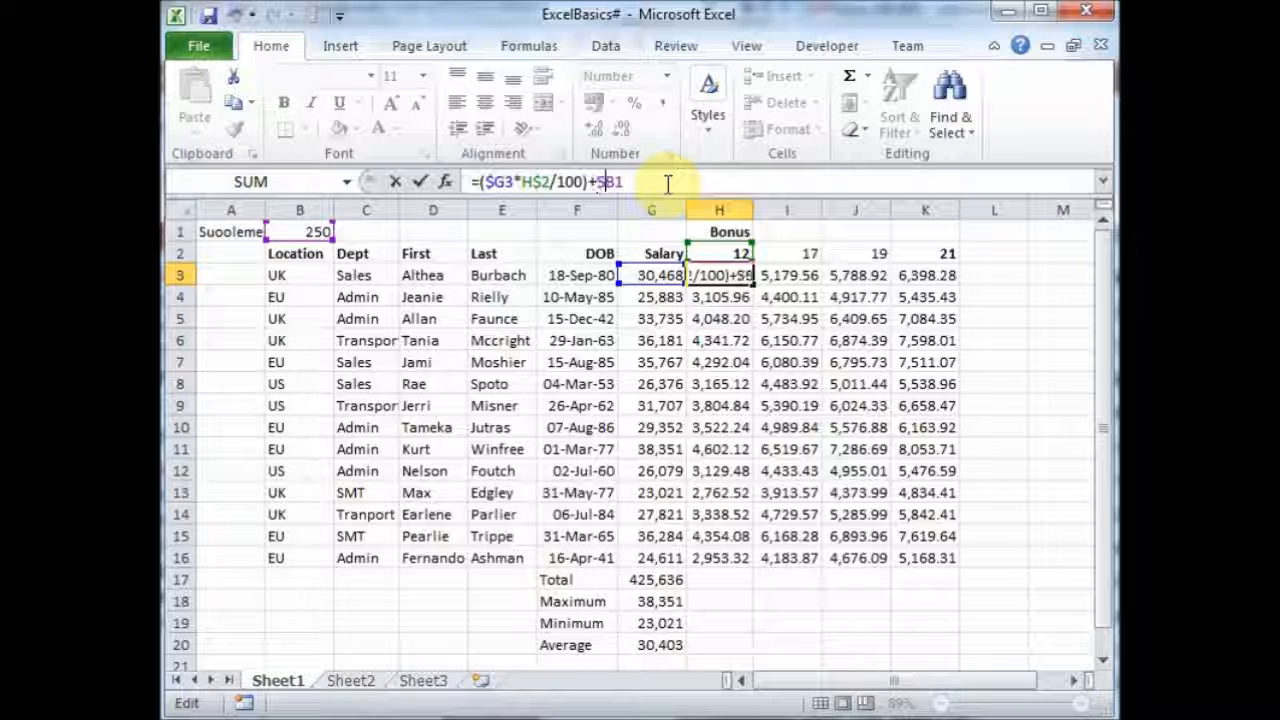
key("Right")
type("$")
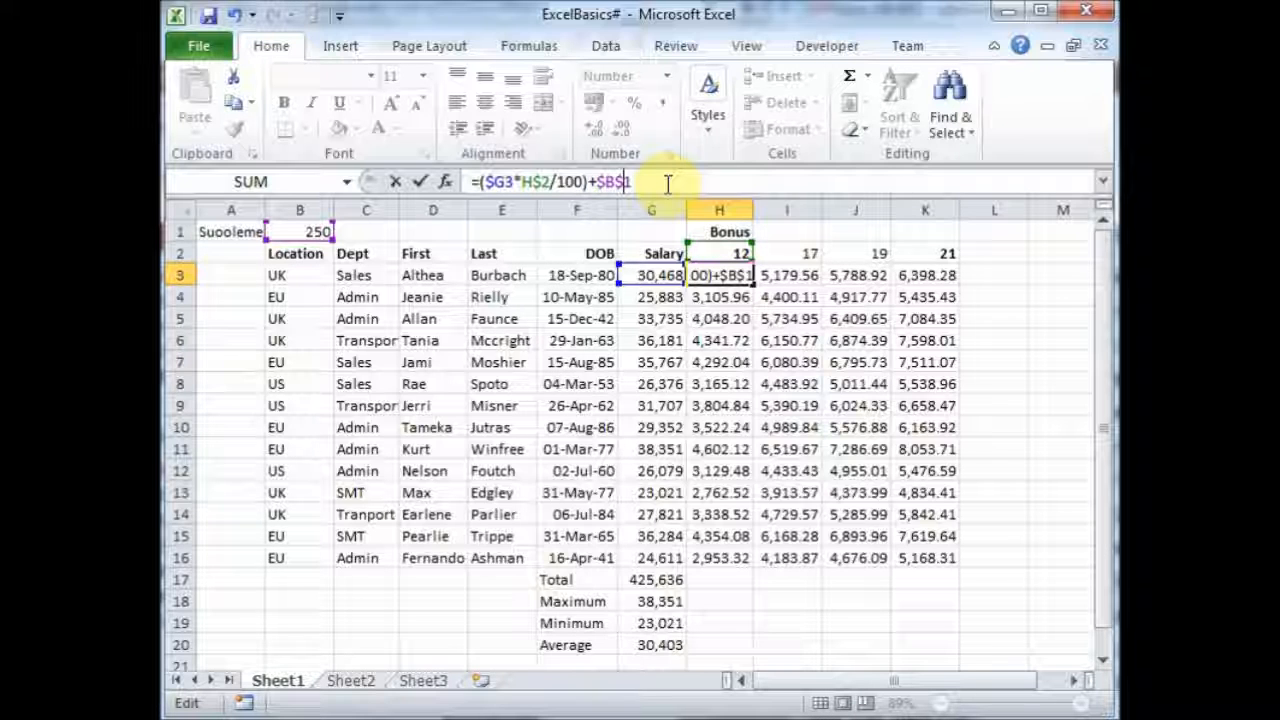
key("Return")
key("Up")
left_click_drag(752, 286, 950, 562)
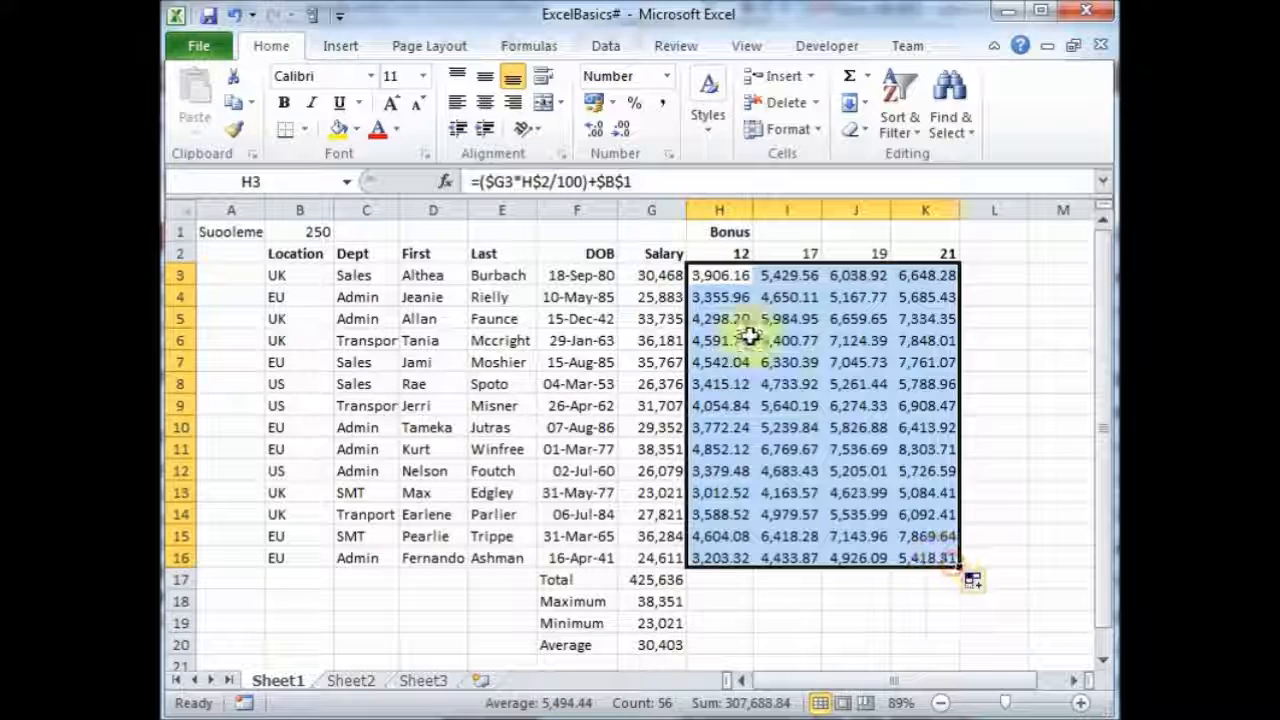
left_click(712, 275)
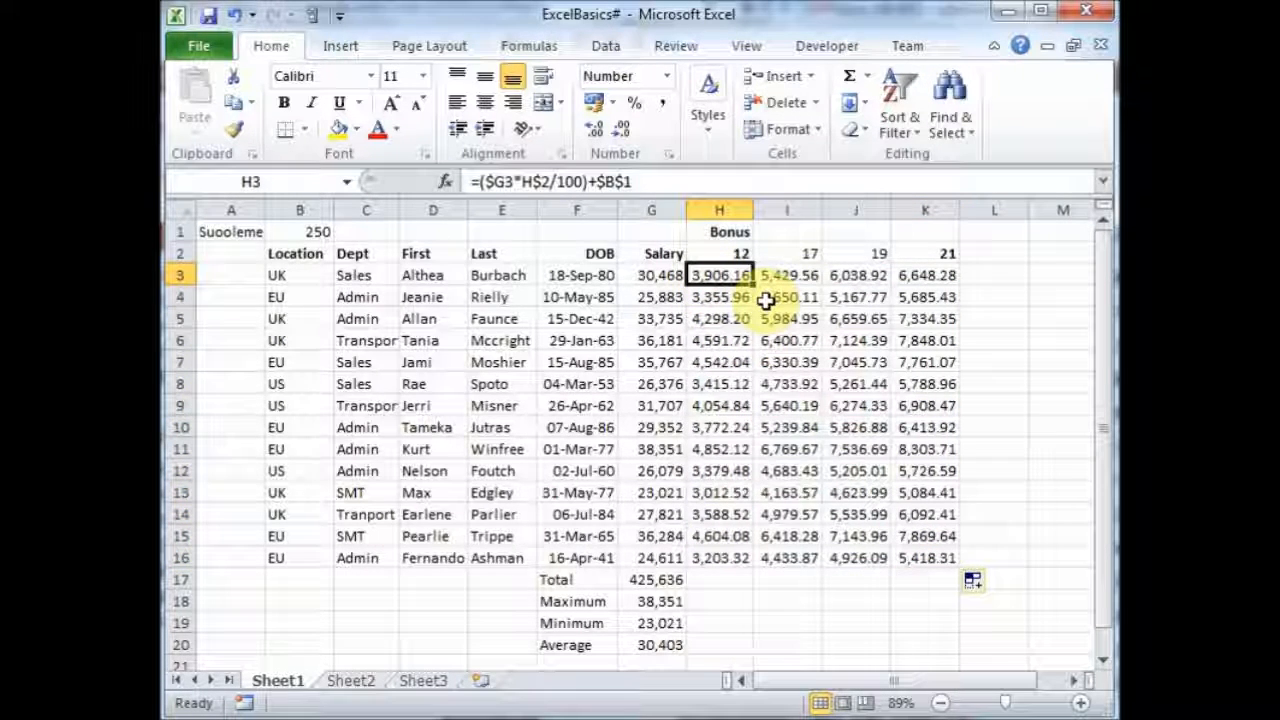